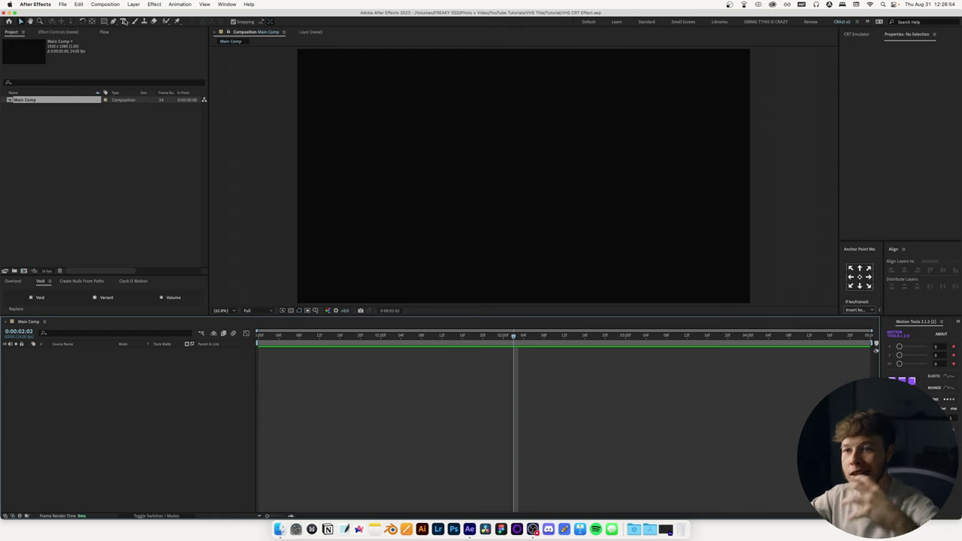
- Add the title text "System Failure" on two lines in the upper-left area of the Main Comp frame
click(123, 22)
click(420, 176)
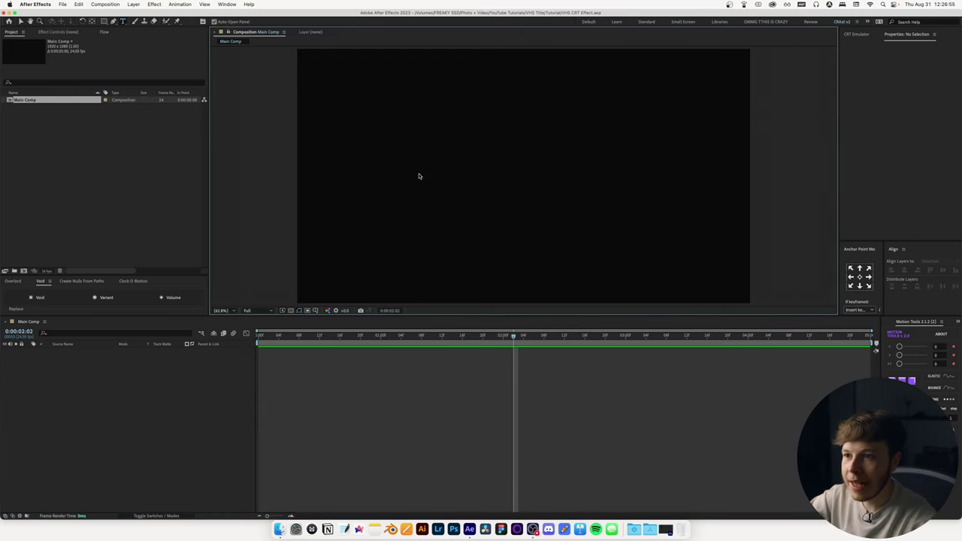
click(418, 176)
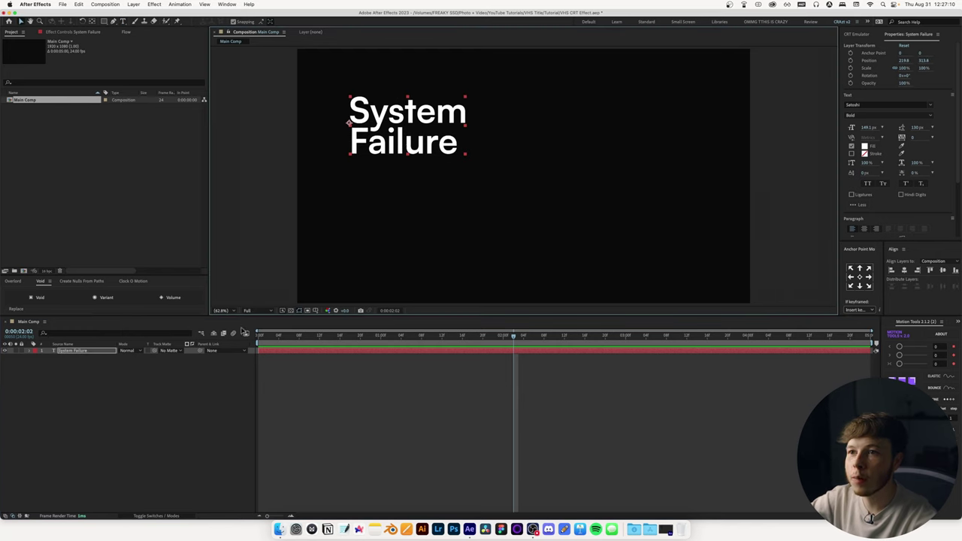
- Draw a horizontal yellow line across the full frame below the title and set its stroke width to 50 px
click(222, 383)
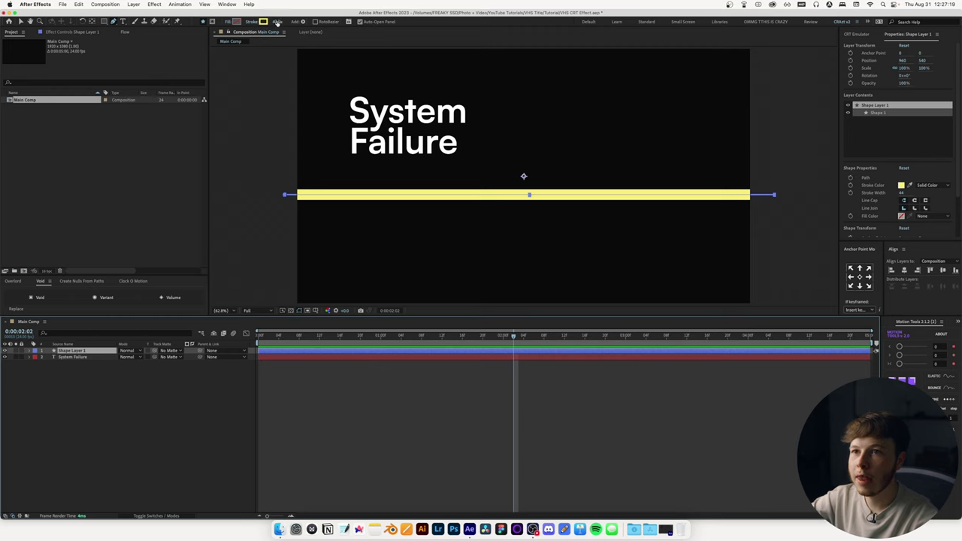
drag(274, 23, 279, 21)
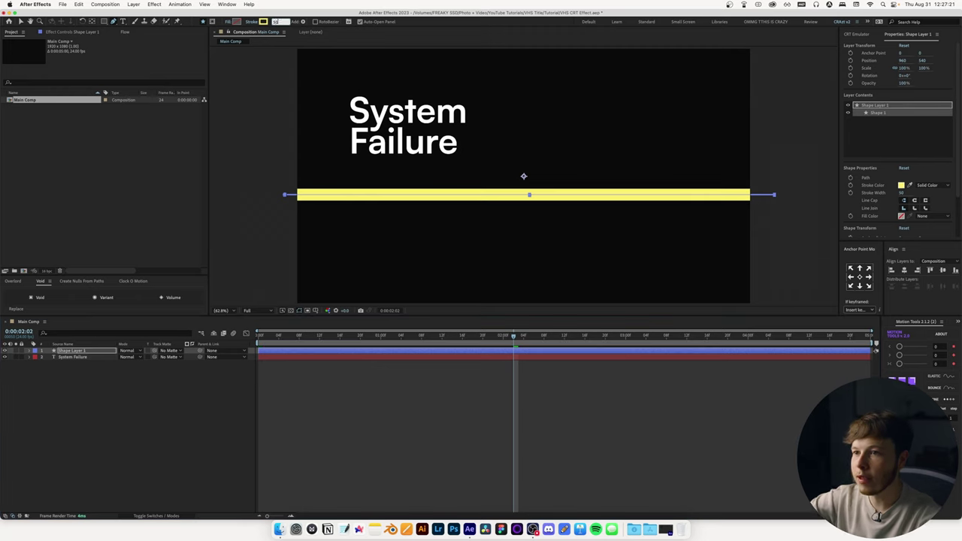
click(69, 350)
key(v)
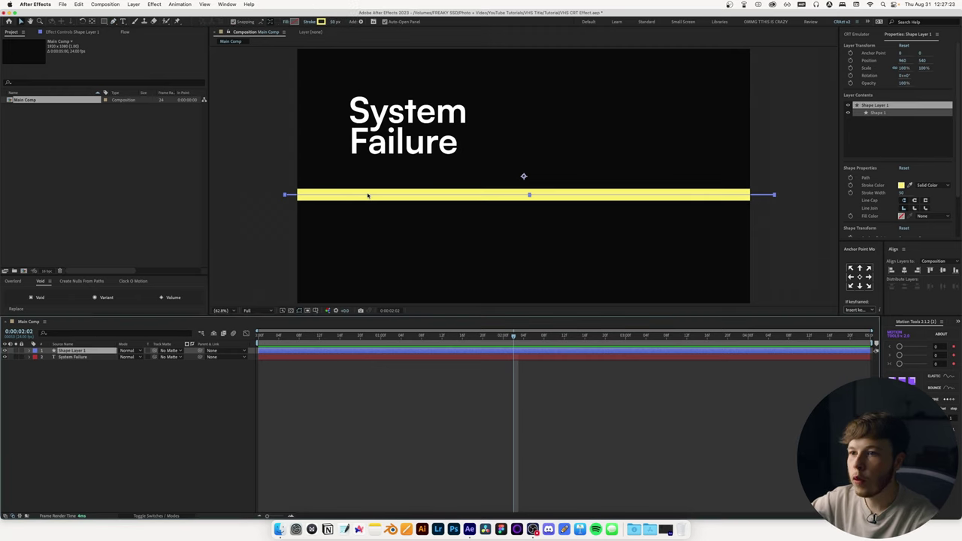
- Duplicate the yellow line three times and move the topmost copy down near the lower edge of the frame
key(super+d)
key(super+d)
key(super+d)
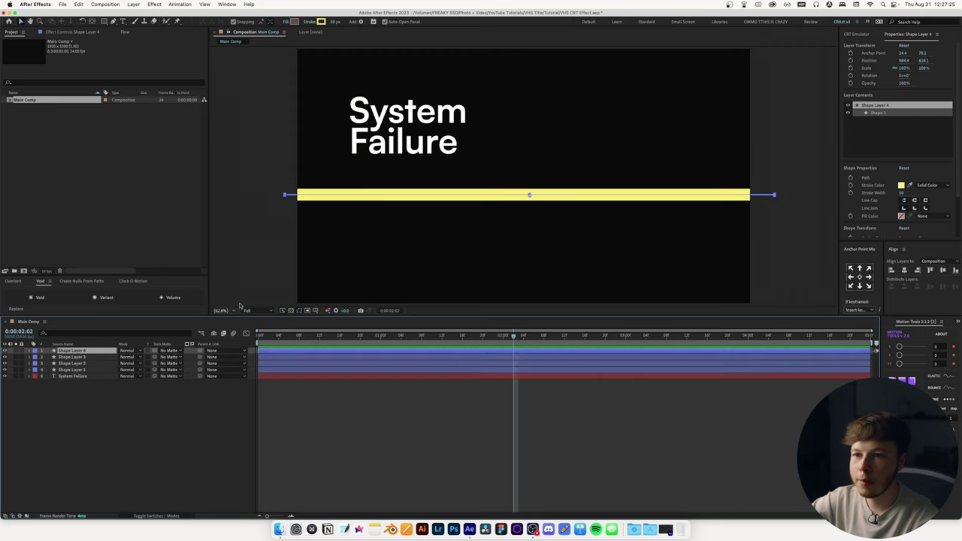
drag(343, 195, 339, 260)
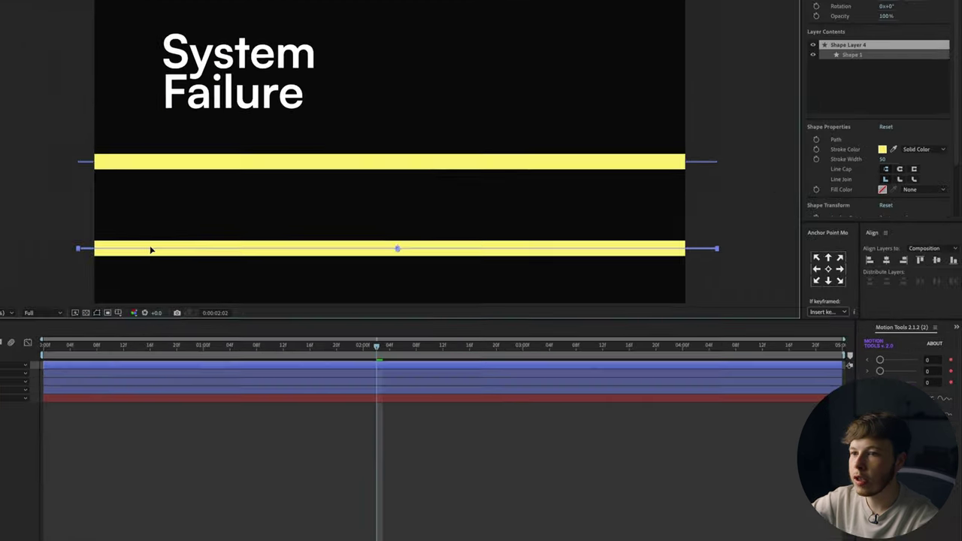
- Distribute the four line layers evenly along the vertical direction
key(super+a)
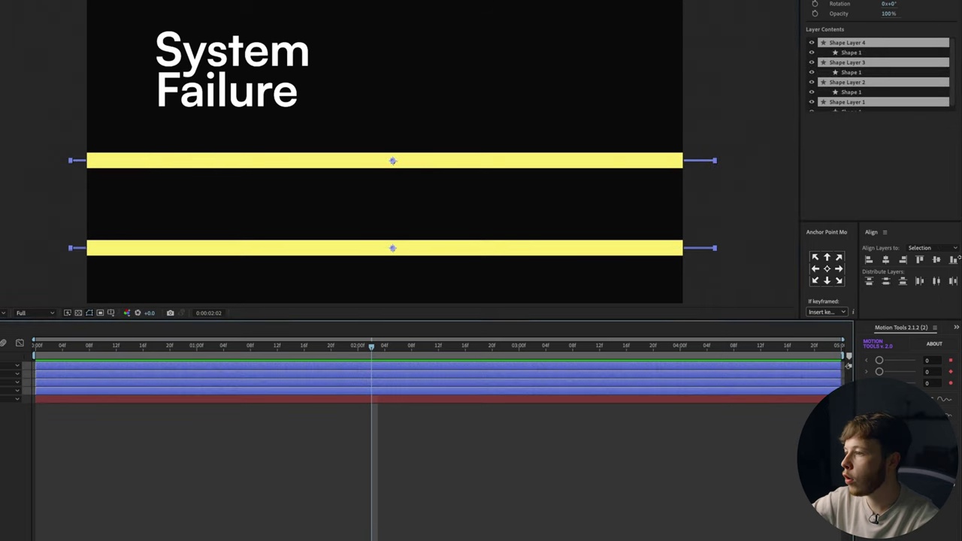
click(886, 282)
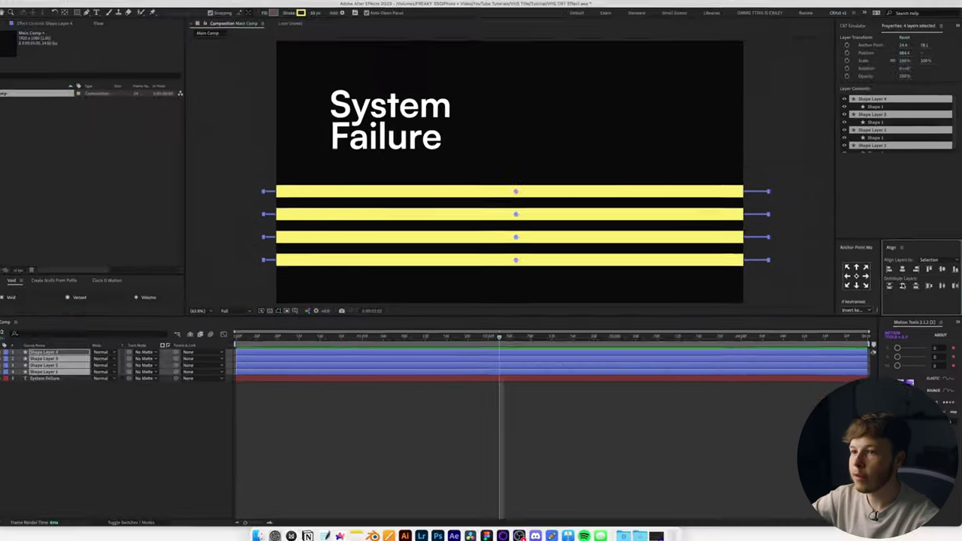
click(137, 411)
- Add Trim Paths to Shape Layer 1 and expand its properties
click(79, 370)
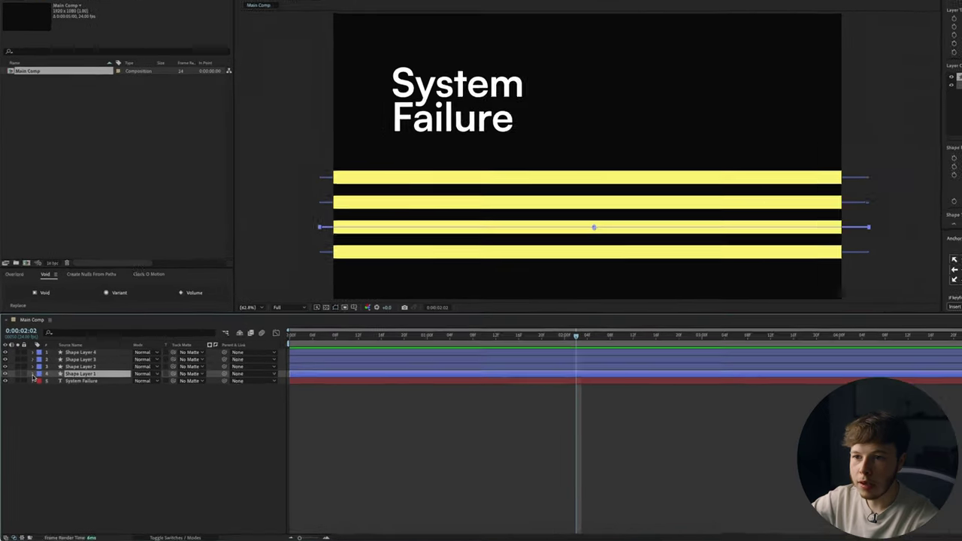
click(29, 370)
click(250, 388)
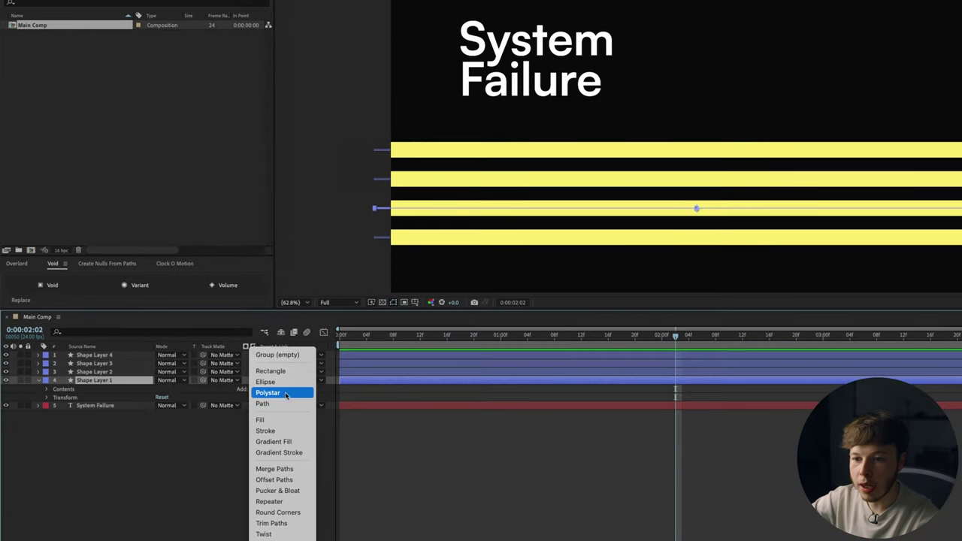
click(277, 525)
click(56, 406)
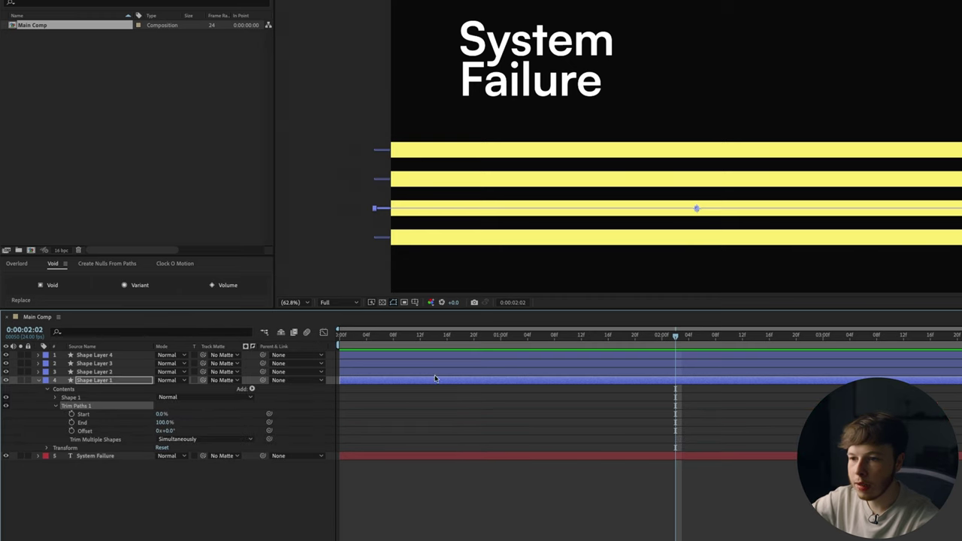
- Keyframe the Trim Paths End value at 100% at 2 seconds and 0% at the start of the composition
drag(670, 346, 662, 347)
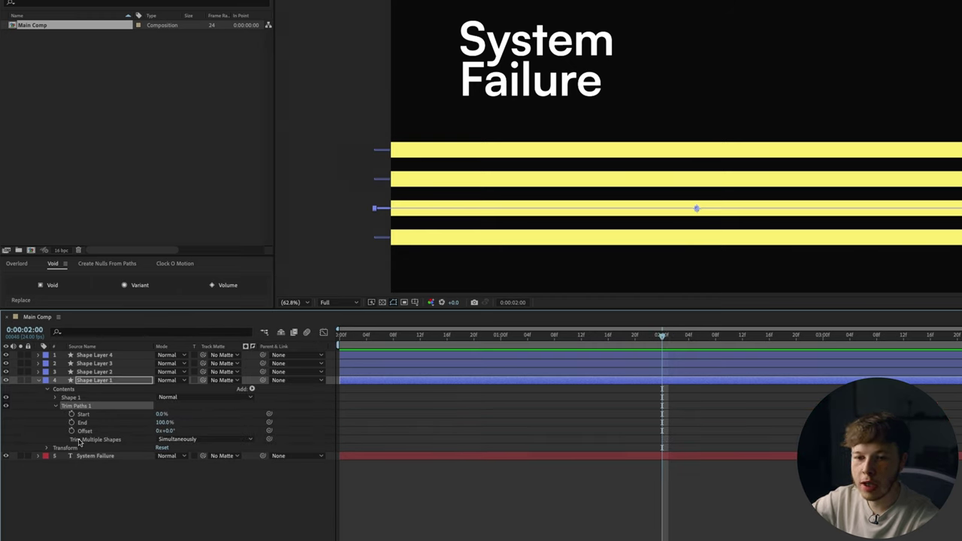
drag(601, 338, 338, 338)
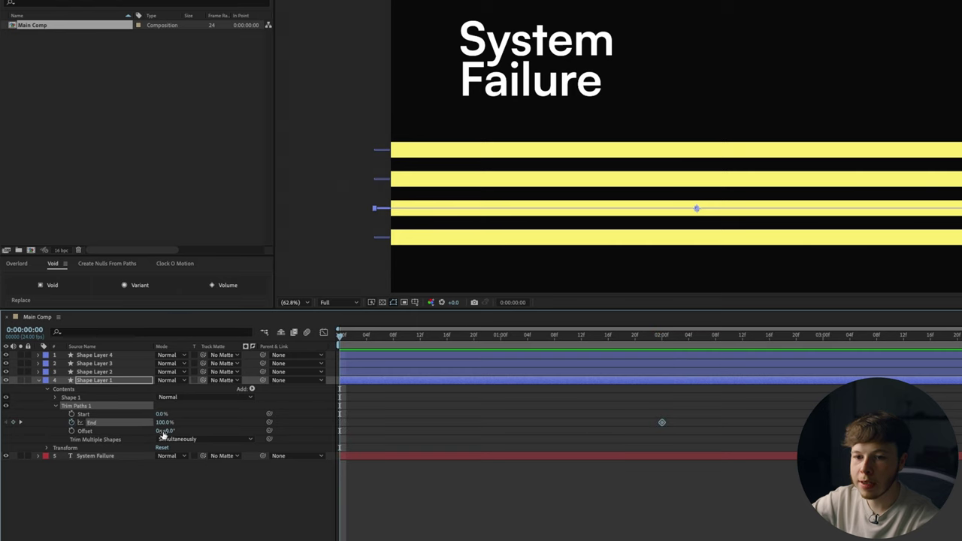
click(158, 419)
key(Return)
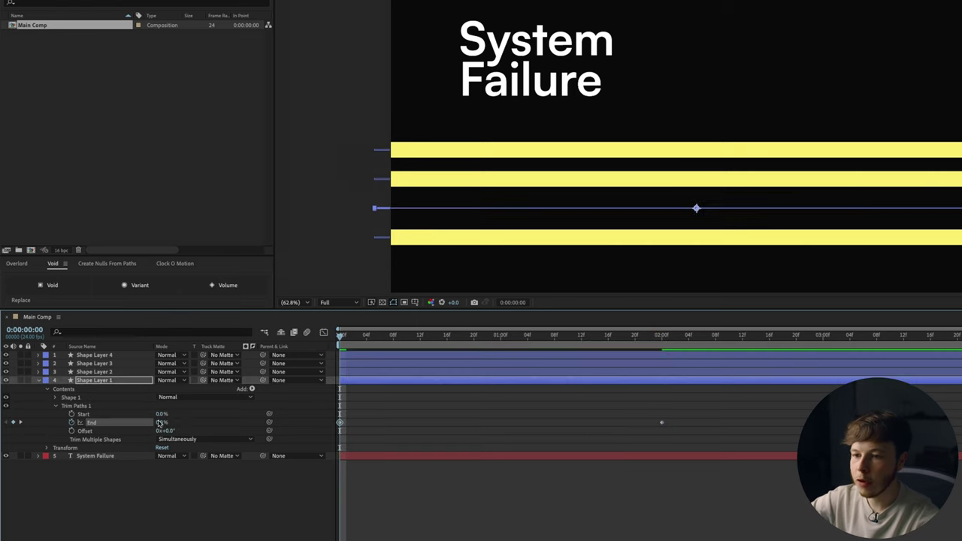
- Apply the Flow easing curve 0.76, 0.00, 0.24, 1.00 to both End keyframes
drag(726, 415, 199, 431)
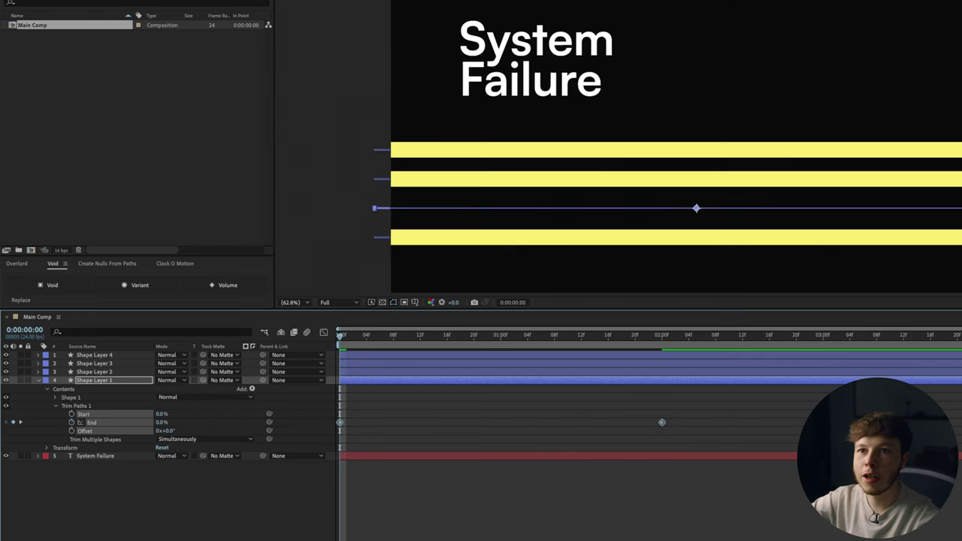
click(133, 2)
click(173, 94)
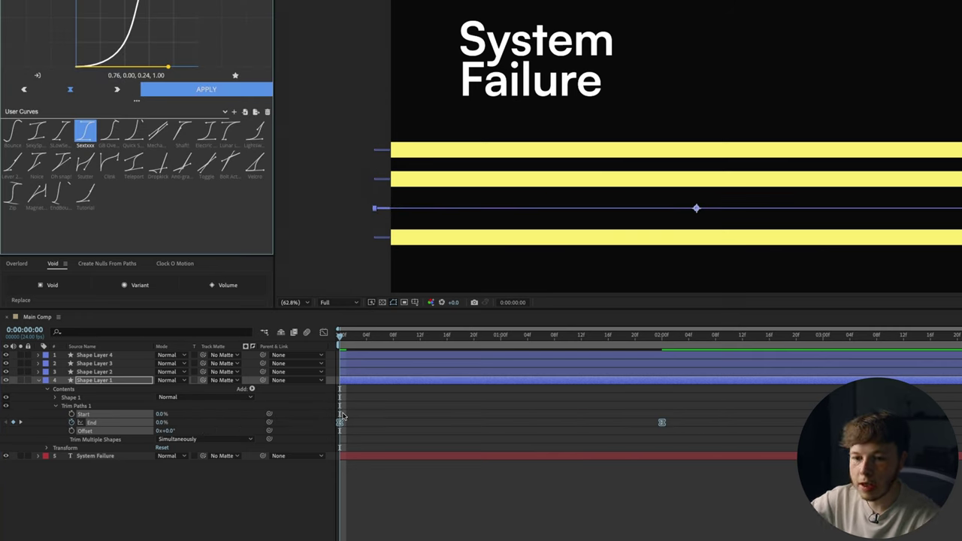
- Copy the animated Trim Paths from Shape Layer 1 to the other three shape layers and preview the animation
click(211, 419)
click(94, 423)
click(79, 406)
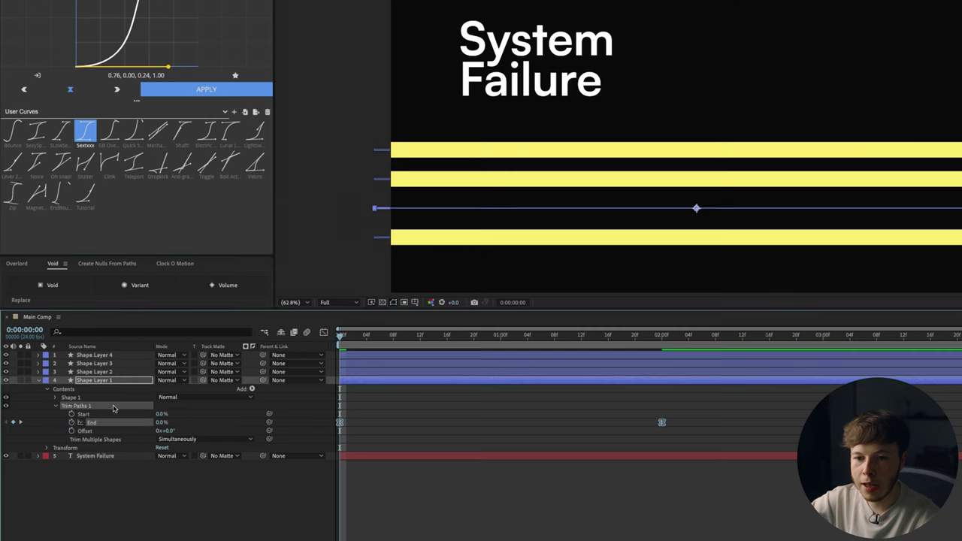
click(87, 372)
shift+click(93, 355)
key(super+v)
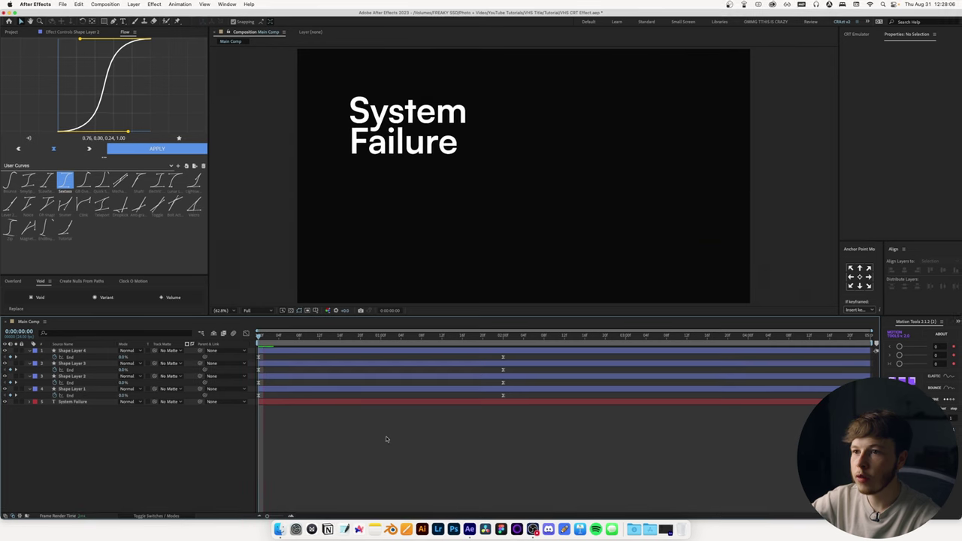
key(space)
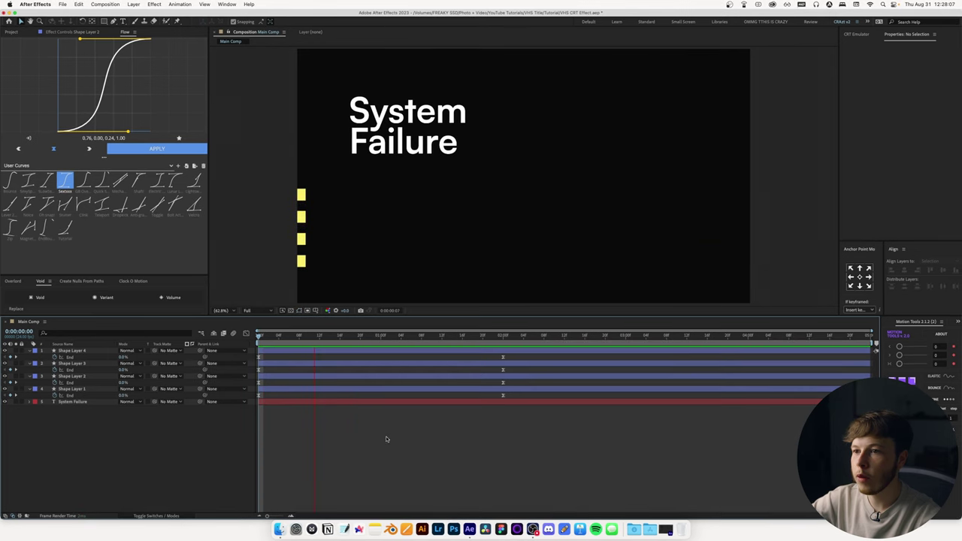
drag(517, 398, 215, 349)
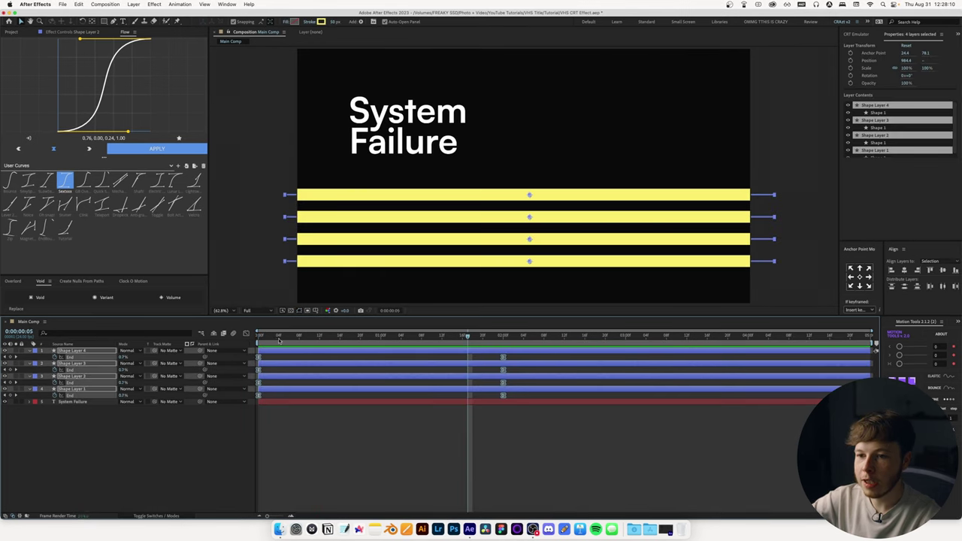
key(space)
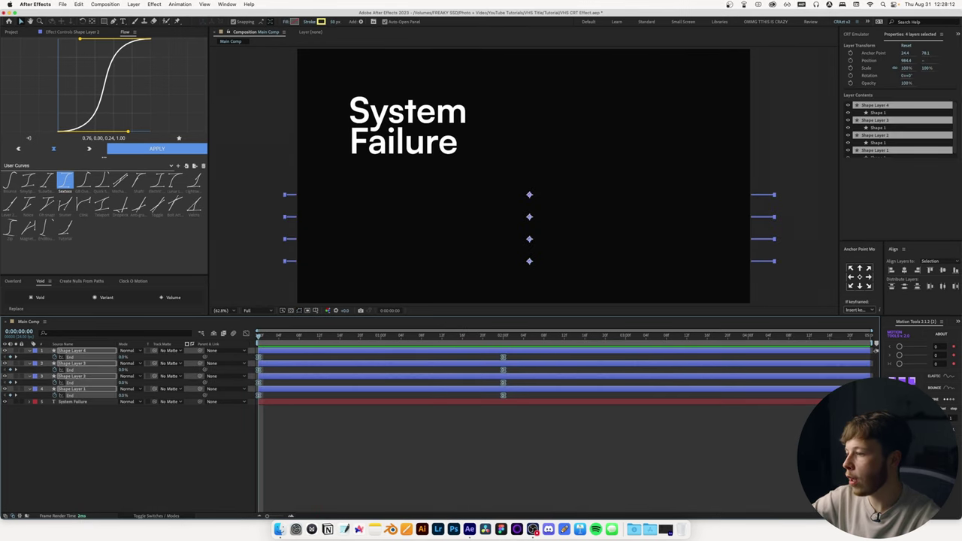
- Move Shape Layer 4 below Shape Layer 1, then sequence the four shape layers from top to bottom with a 2-frame offset
click(718, 438)
drag(72, 351, 77, 390)
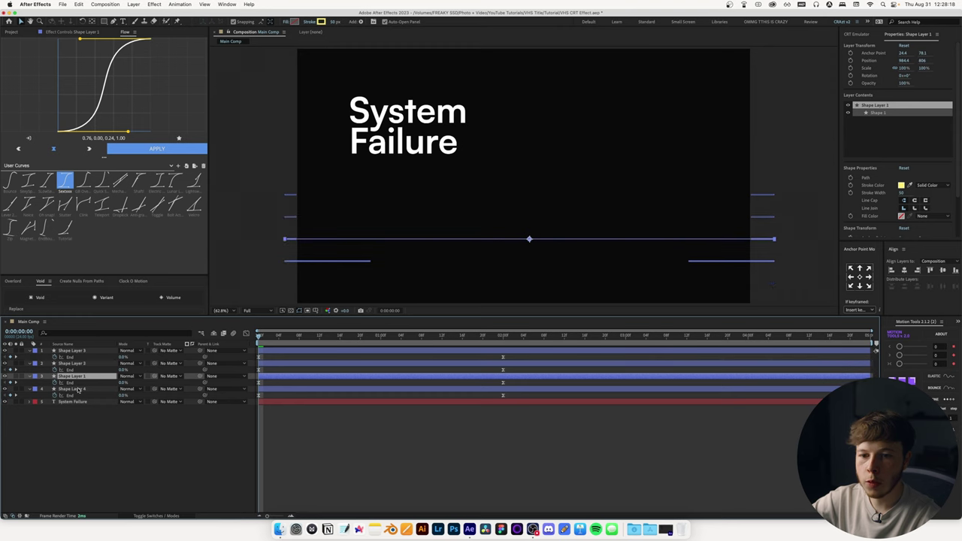
click(77, 390)
shift+click(73, 351)
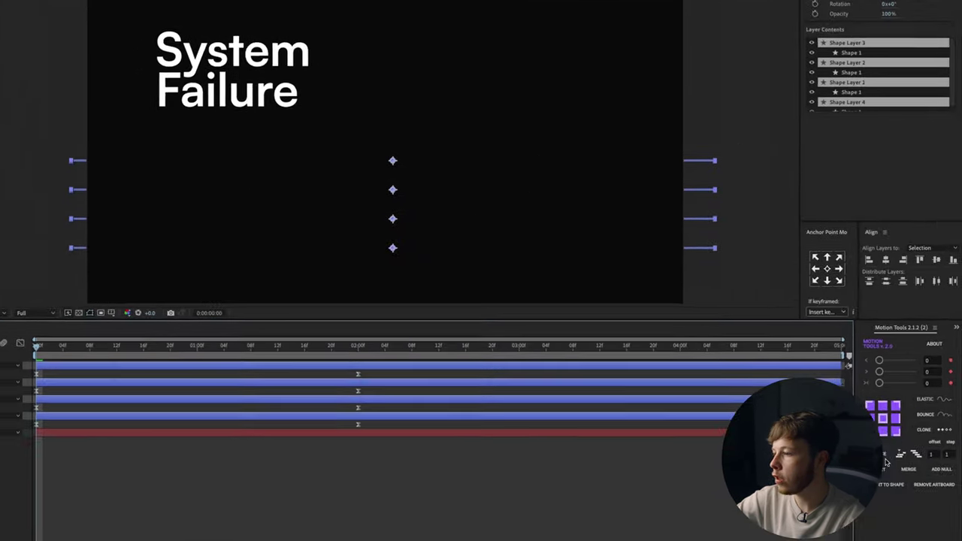
click(872, 456)
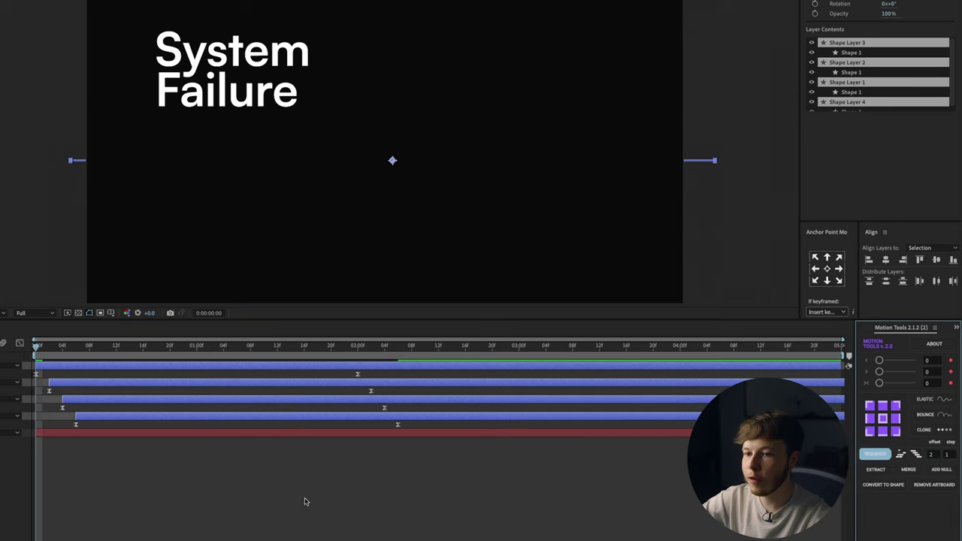
click(305, 499)
key(space)
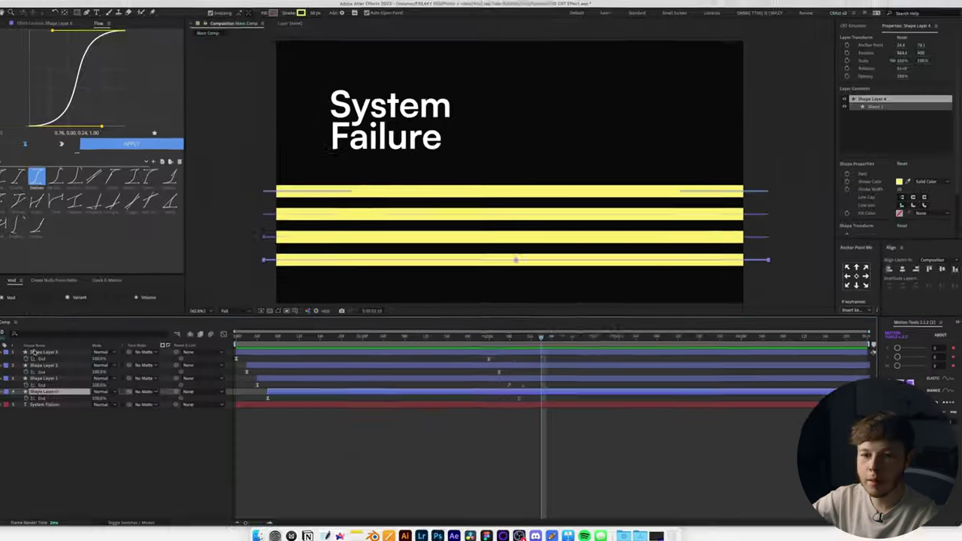
- Pre-compose the four shape layers into a new composition named Lines
shift+click(41, 351)
key(ctrl+shift+c)
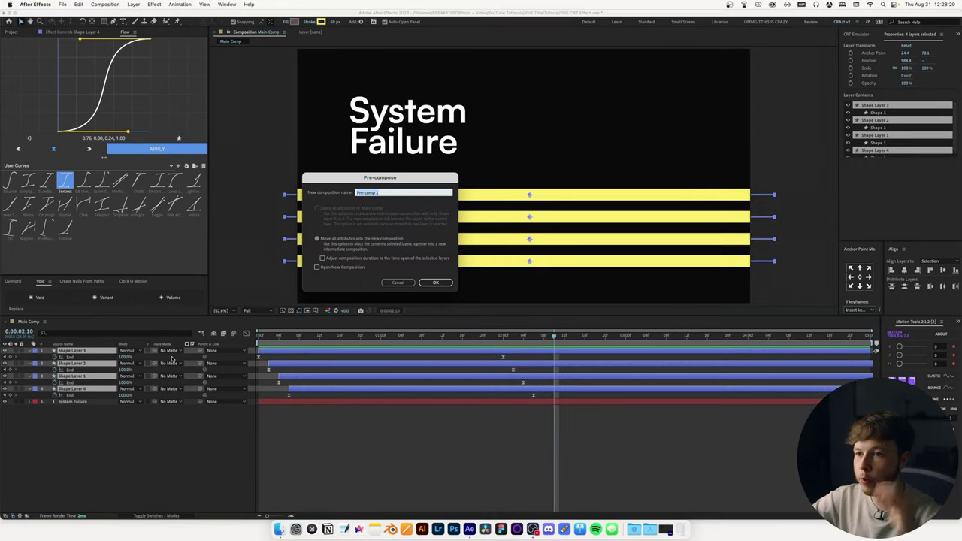
text(Lines)
key(Return)
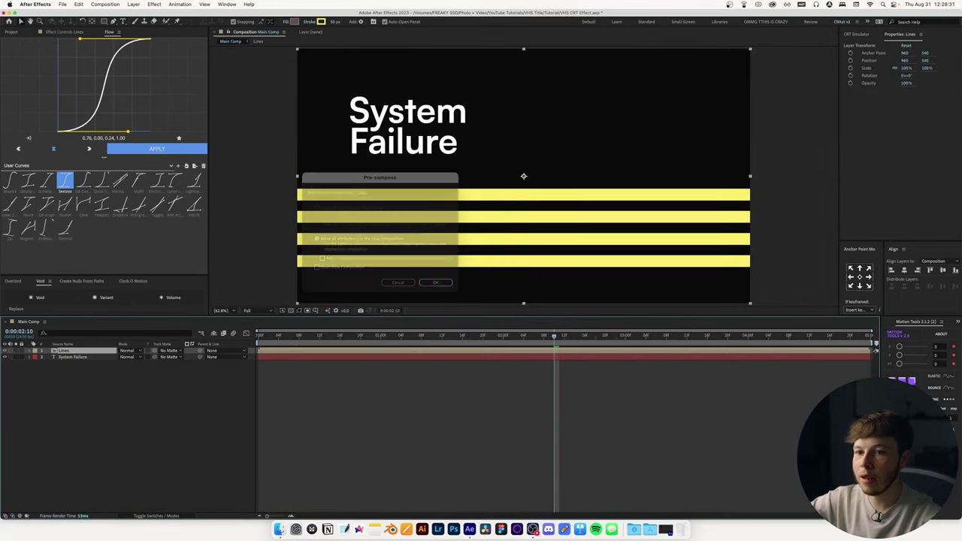
- Add an adjustment layer on top inside the Lines composition and apply the Liquify effect to it
key(ctrl+alt+y)
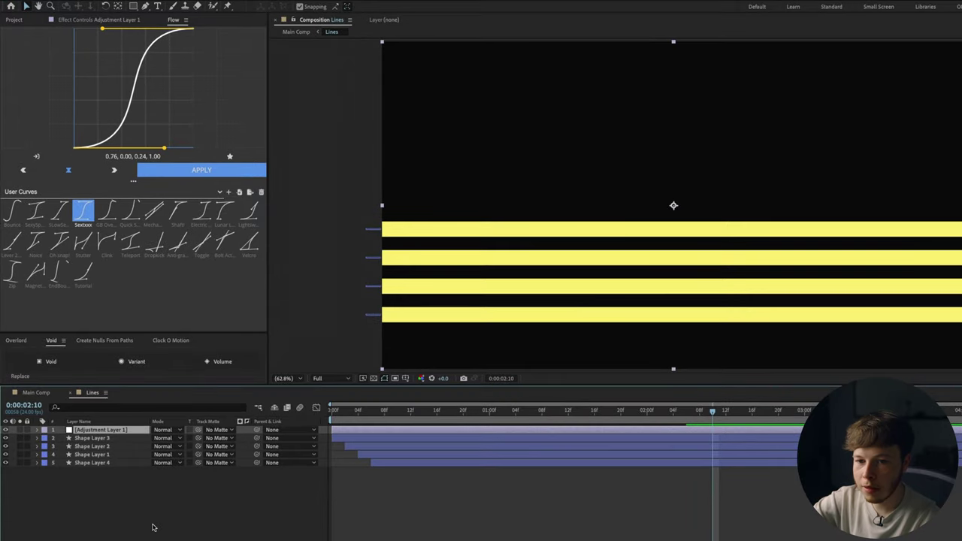
key(ctrl+space)
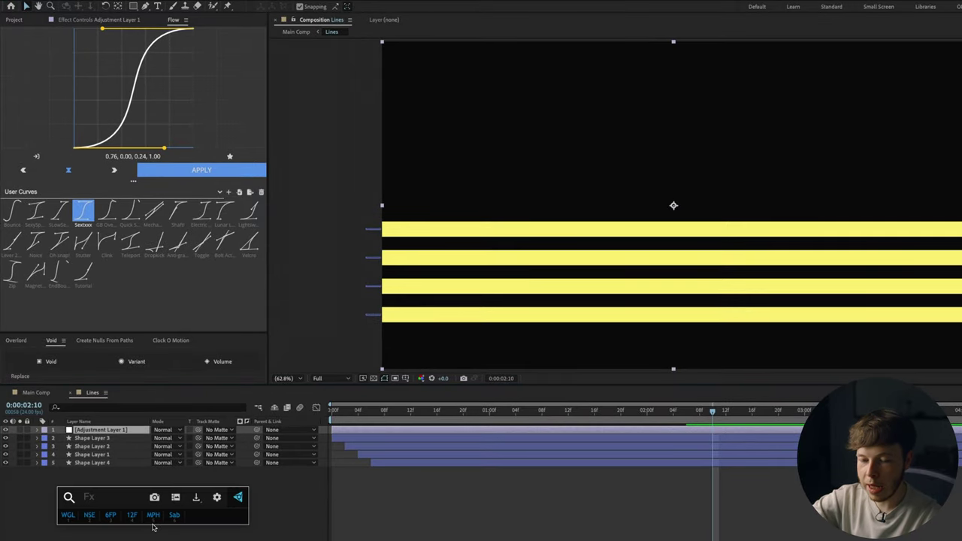
text(liq)
key(Return)
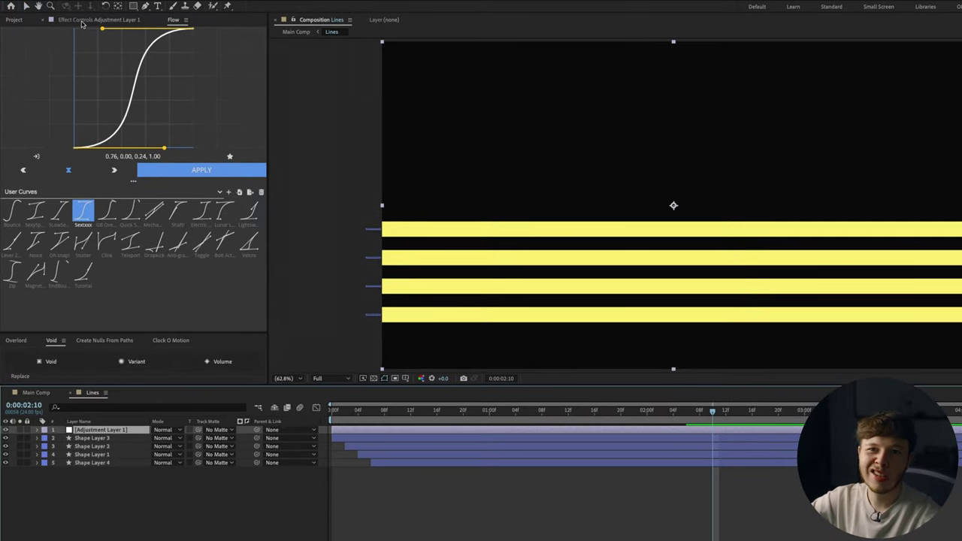
- Choose Liquify's Warp tool and set its brush size to 483
click(83, 23)
click(27, 60)
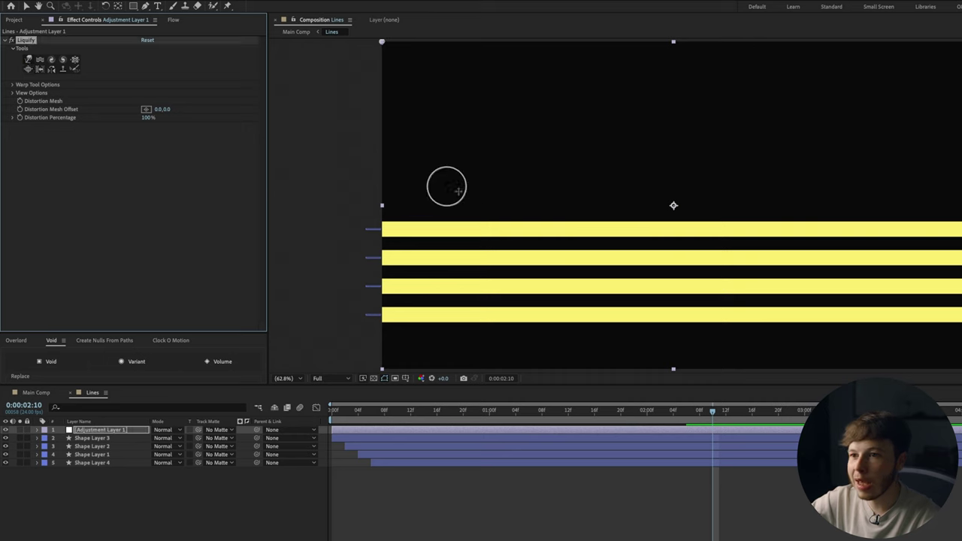
drag(202, 92, 341, 91)
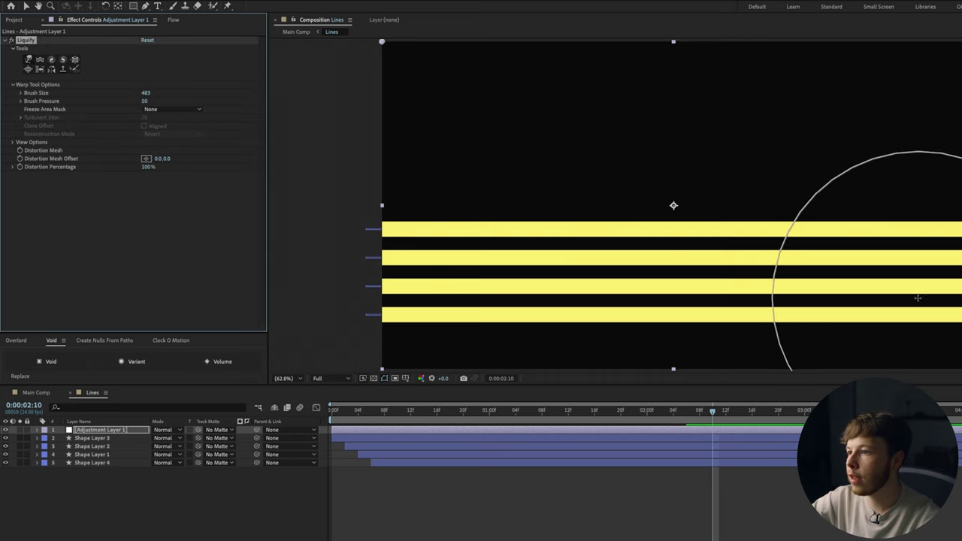
- Warp the yellow lines into wavy curves with the Liquify brush and preview the animation
drag(917, 286, 917, 214)
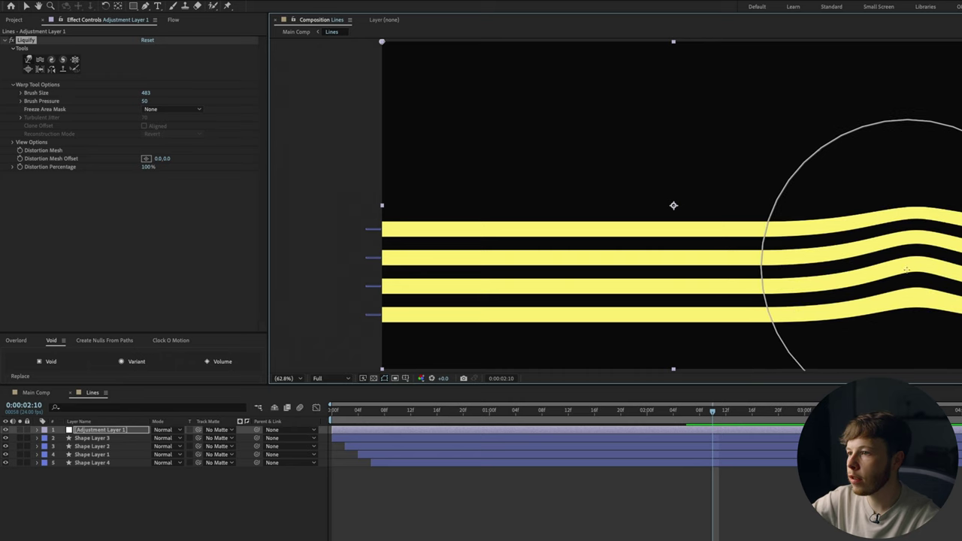
drag(916, 309, 847, 304)
click(547, 498)
key(space)
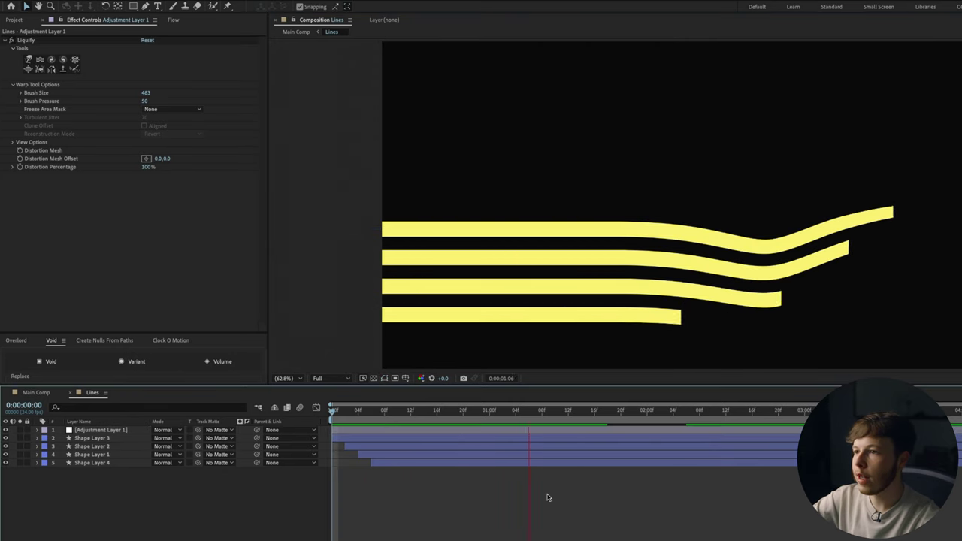
- Enable motion blur on all four shape layers in the Lines composition
key(space)
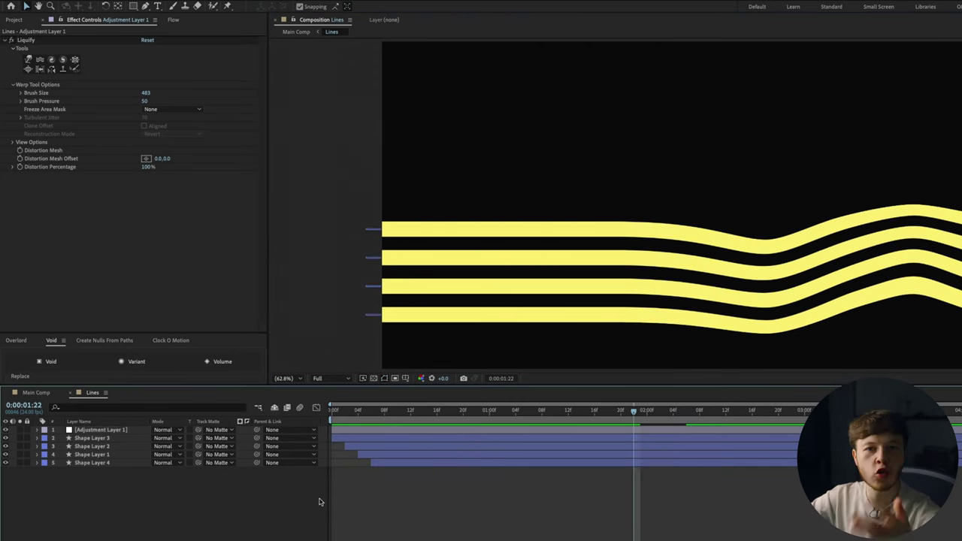
key(Home)
key(F4)
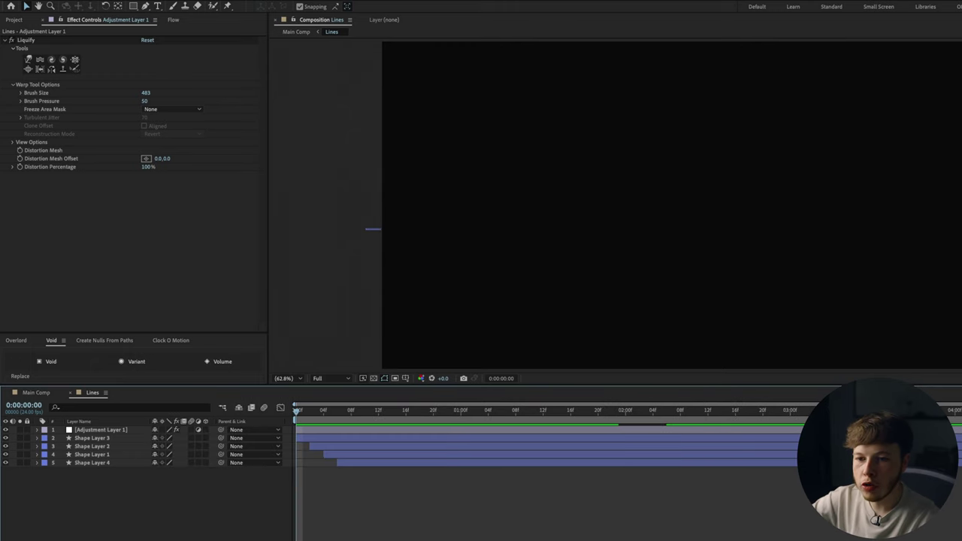
drag(102, 484, 87, 436)
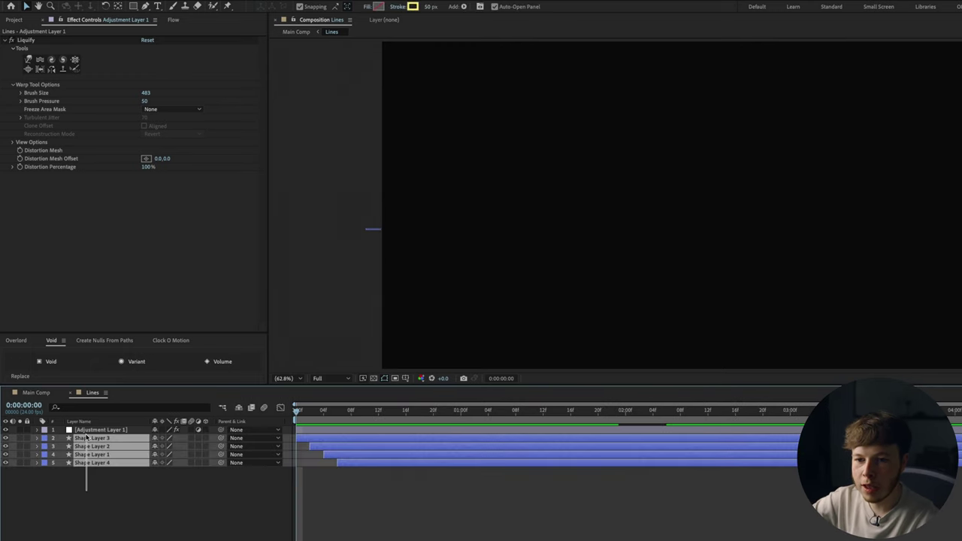
click(405, 512)
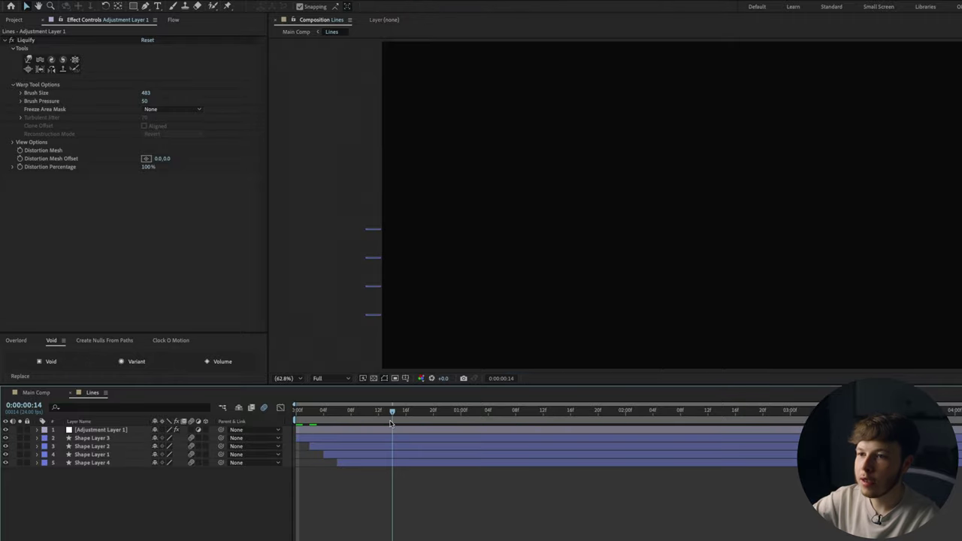
- Return to Main Comp and enable motion blur for the Lines and System Failure layers
click(71, 396)
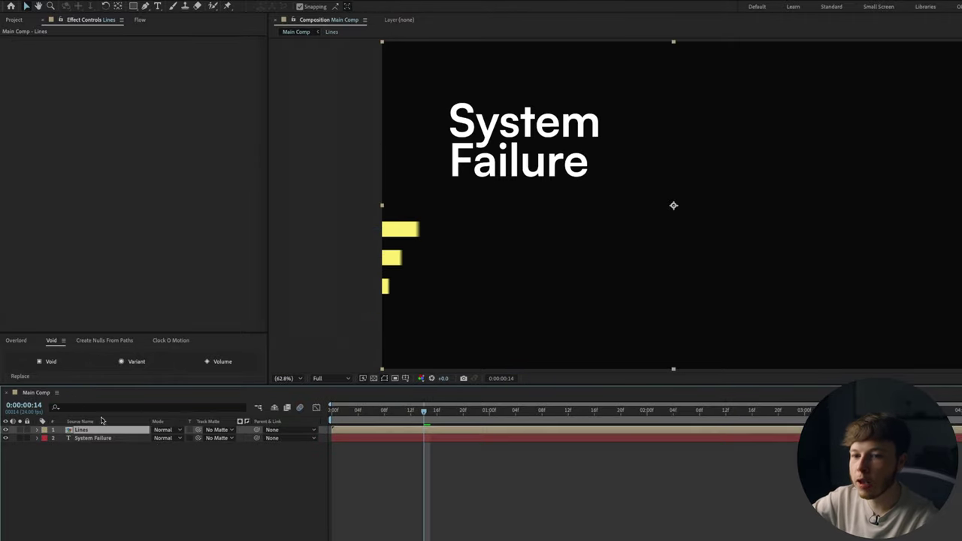
key(F4)
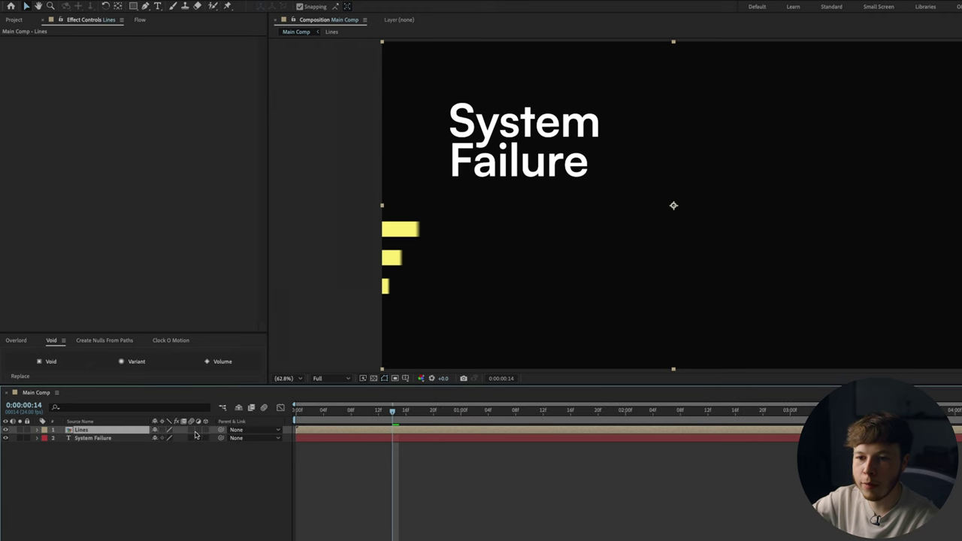
drag(358, 413, 462, 428)
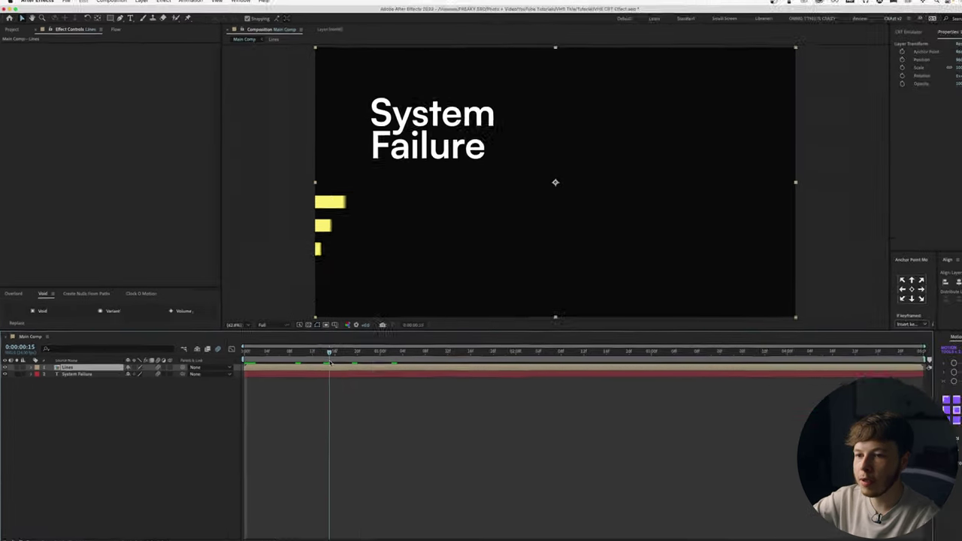
- Go to 0:00:02:00 and move the System Failure text's anchor point to its bottom-right corner
drag(360, 350, 488, 354)
click(487, 357)
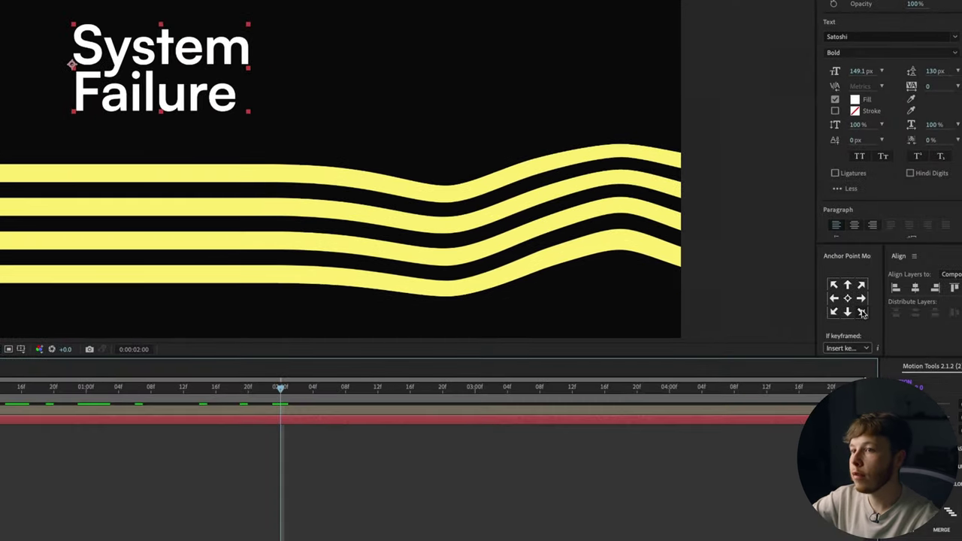
click(862, 312)
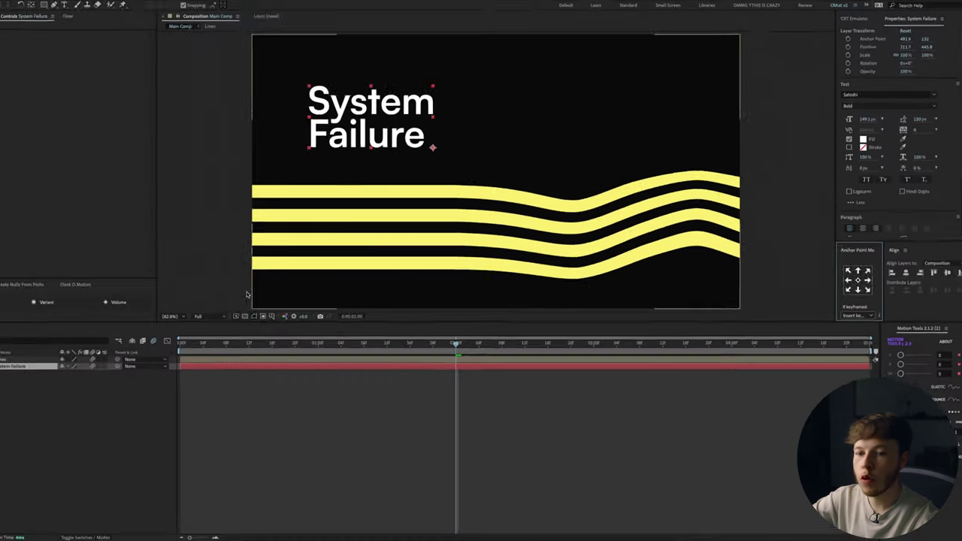
- Keyframe the System Failure text's scale at 100% at 0:00:02:00 and 0% at 0:00:00:00
key(s)
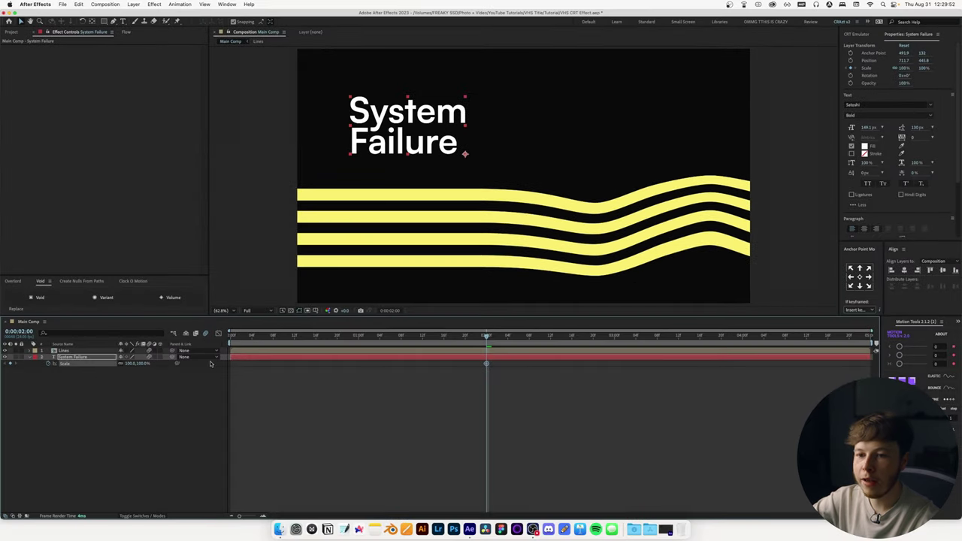
drag(361, 338, 106, 372)
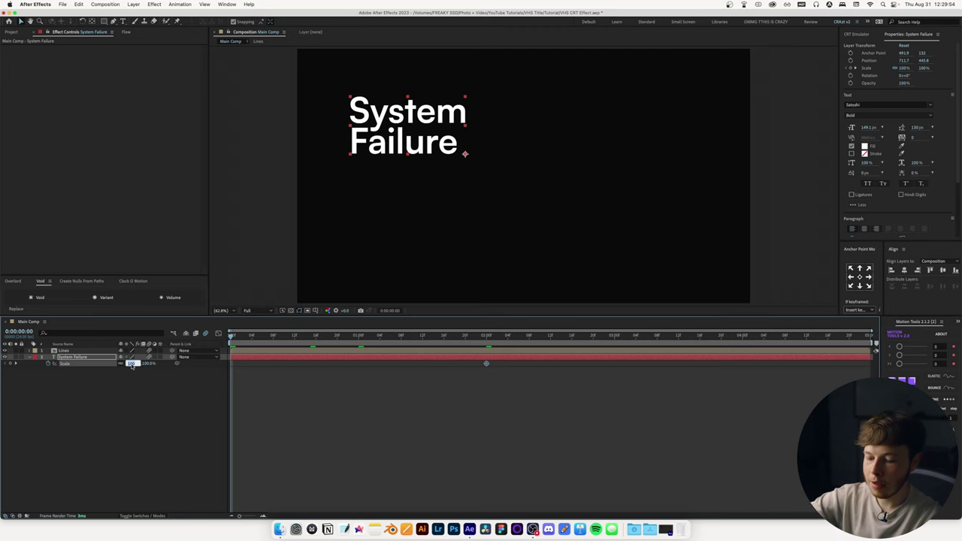
text(0)
key(Return)
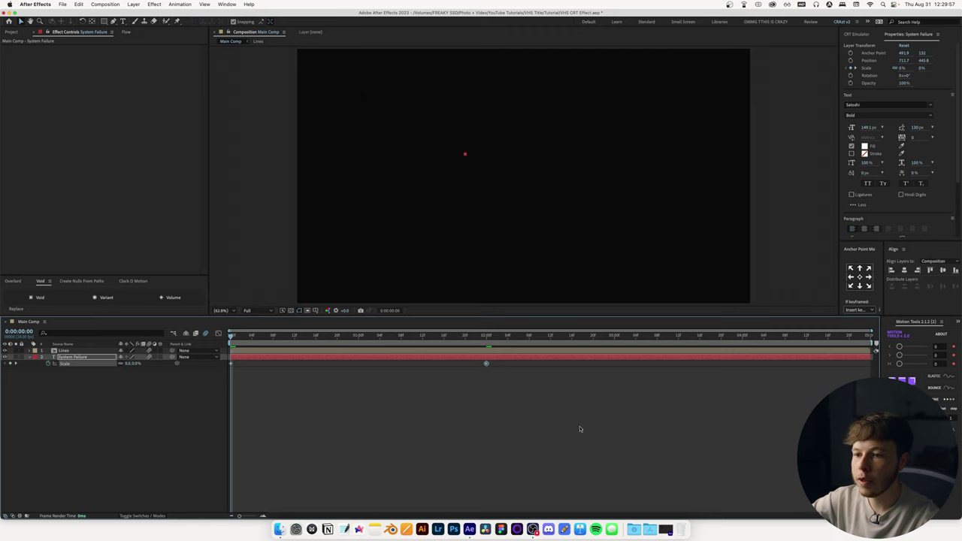
- Apply the 0.76, 0.00, 0.24, 1.00 Flow curve to the scale keyframes and preview the text with the Lines layer hidden
click(124, 33)
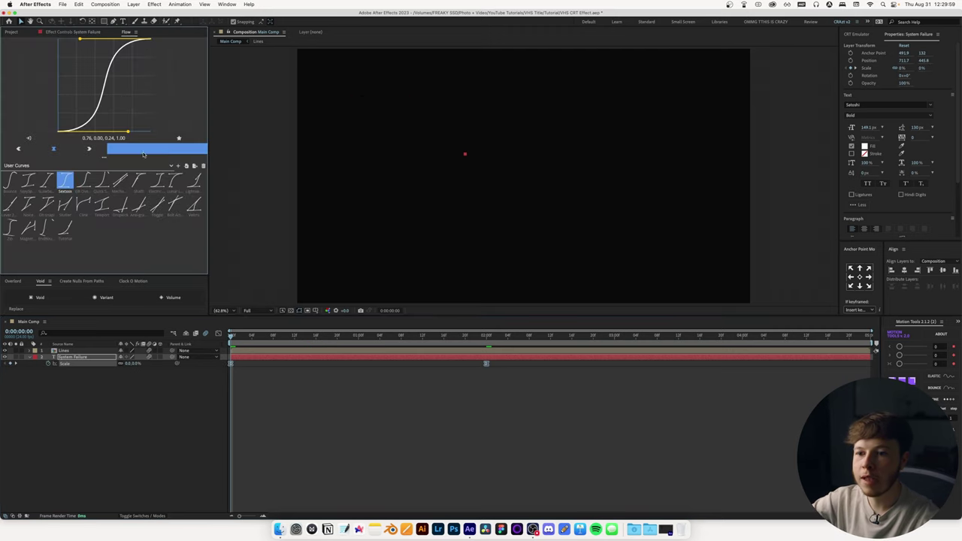
click(370, 464)
key(space)
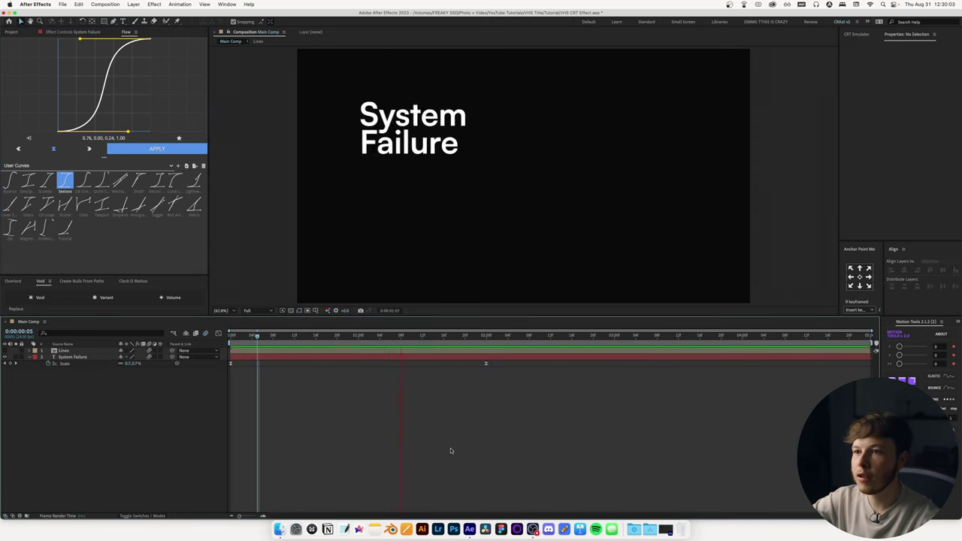
drag(310, 342, 439, 344)
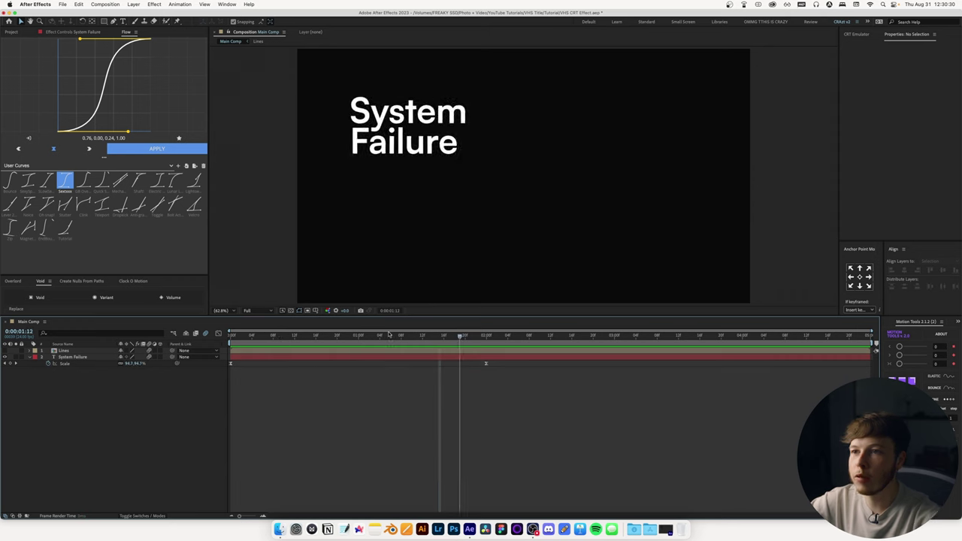
drag(433, 343, 276, 342)
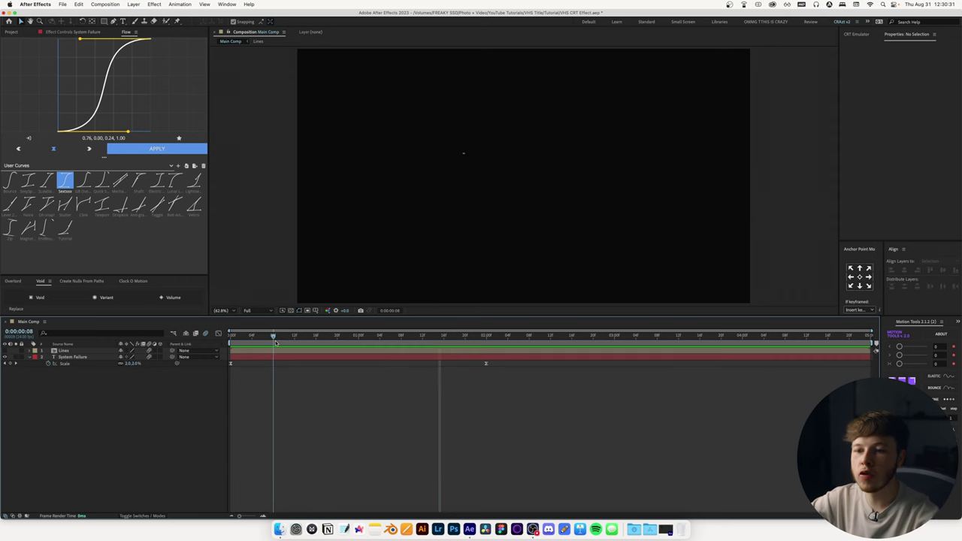
- Apply the Echo effect to the System Failure text with echo time -0.005, 50 echoes and decay 0.90
click(81, 356)
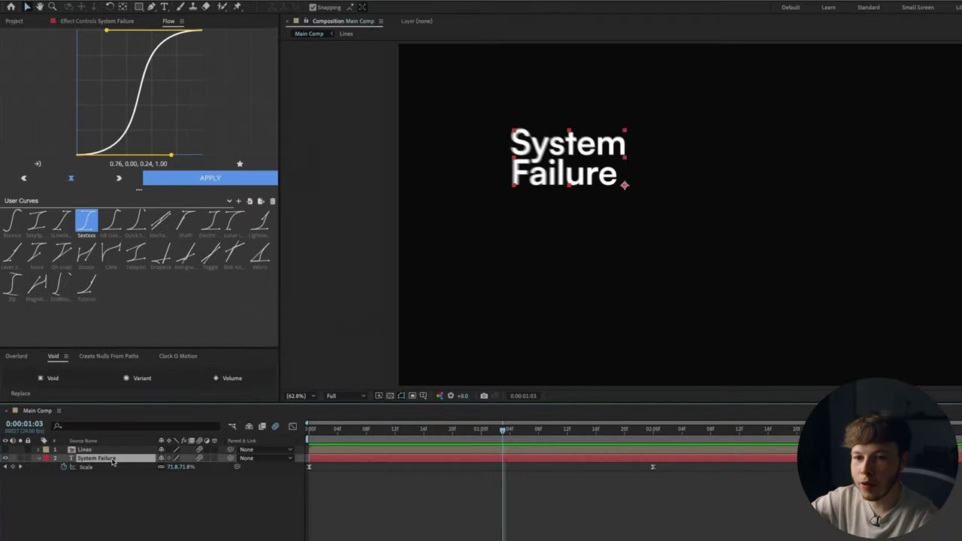
key(ctrl+space)
text(ec)
key(Return)
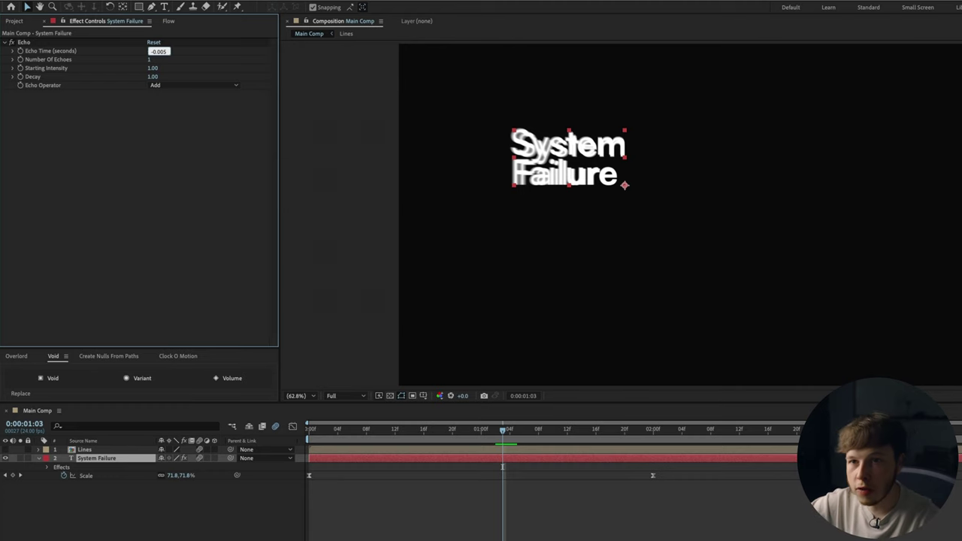
key(Return)
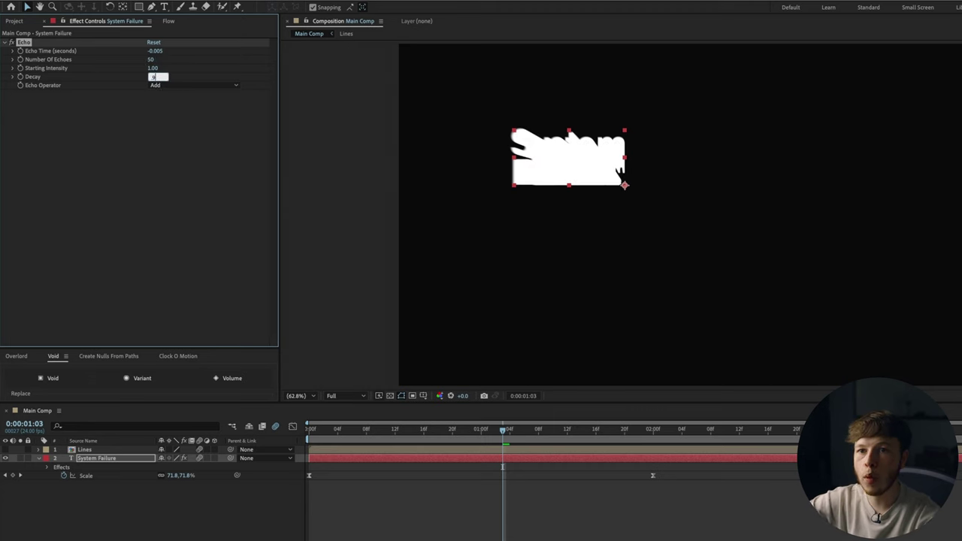
key(Return)
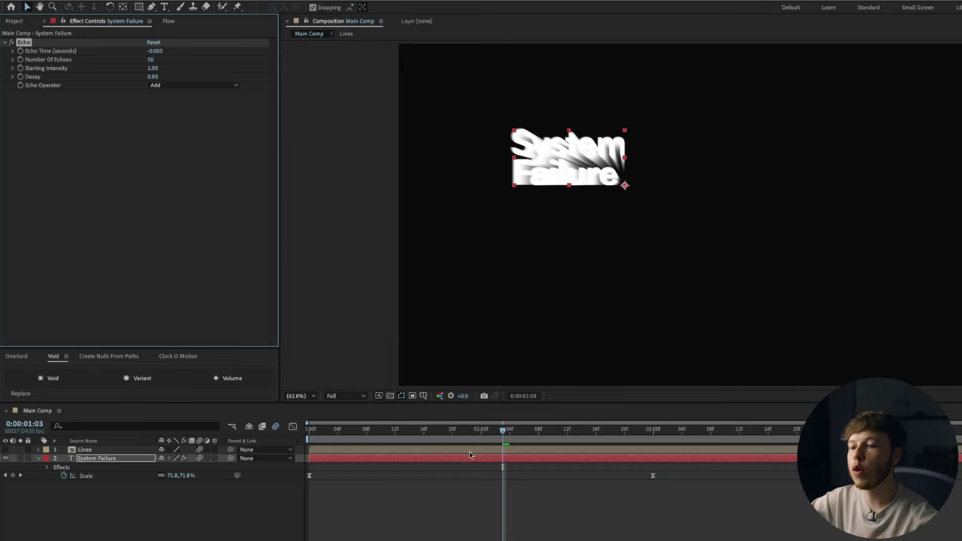
drag(491, 430, 394, 428)
- Add the Colorama effect to the System Failure text layer with the text partly scaled up at 0:00:01:09
click(127, 461)
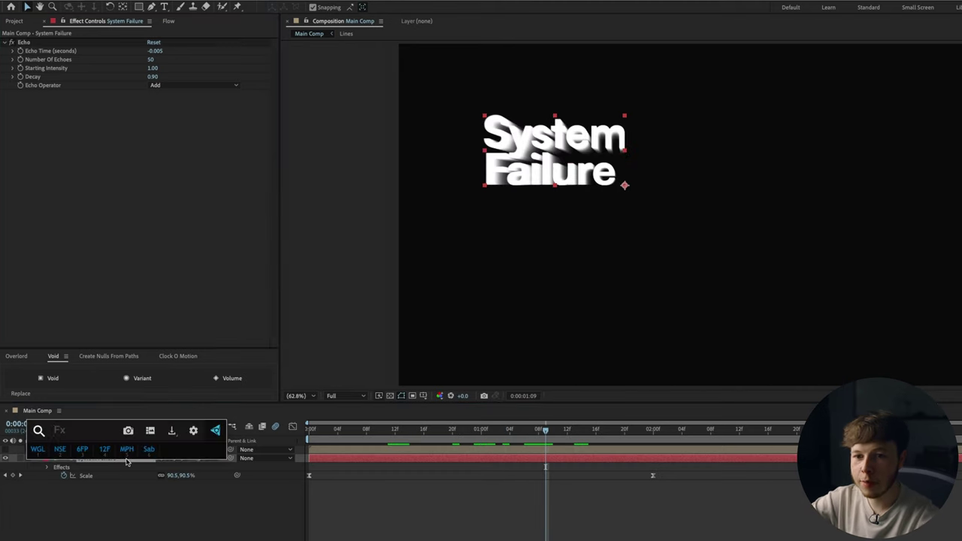
text(co)
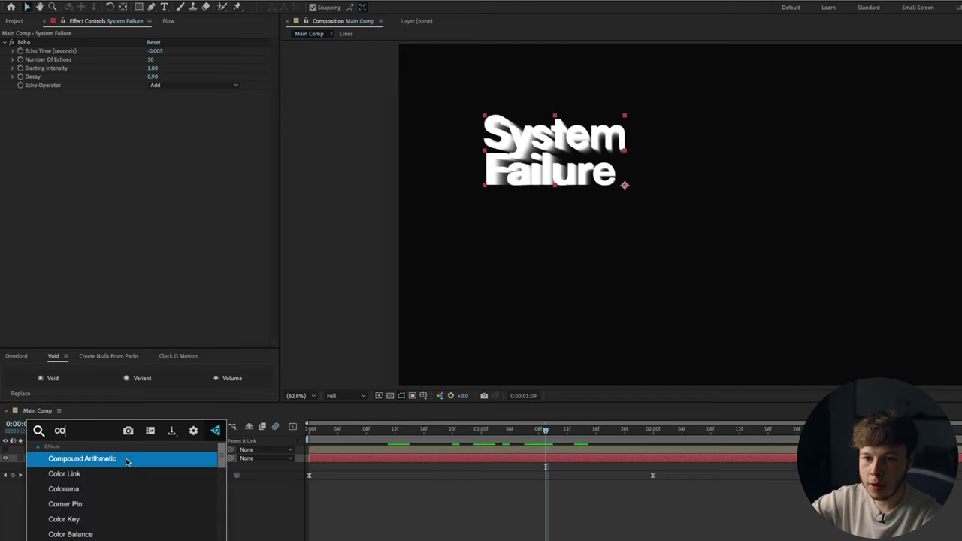
text(l)
key(Down)
key(Return)
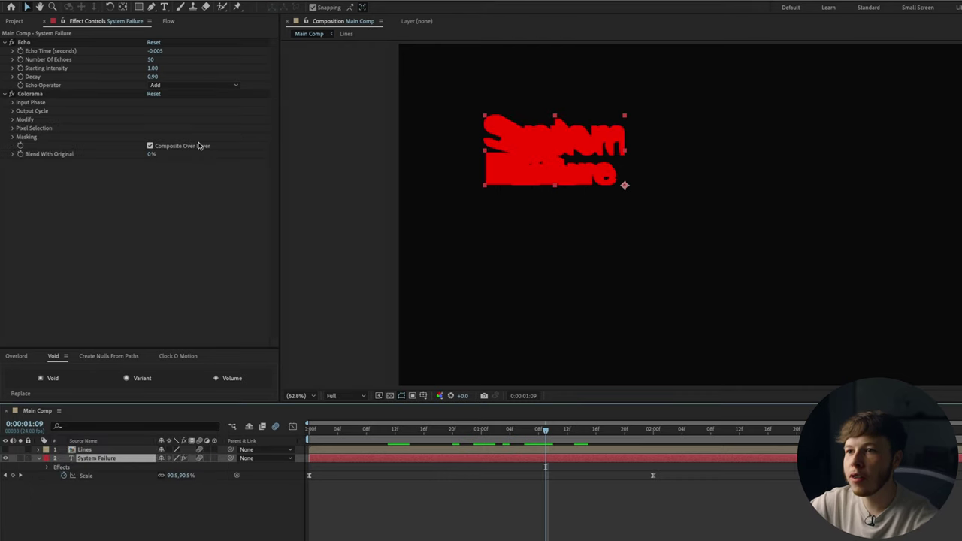
- Set Colorama's input phase to be taken from Alpha
click(12, 103)
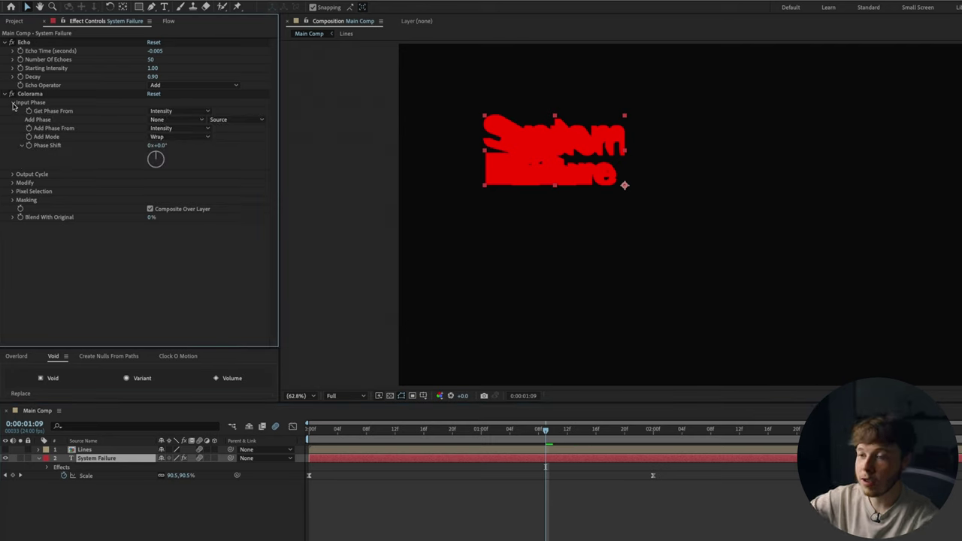
click(177, 112)
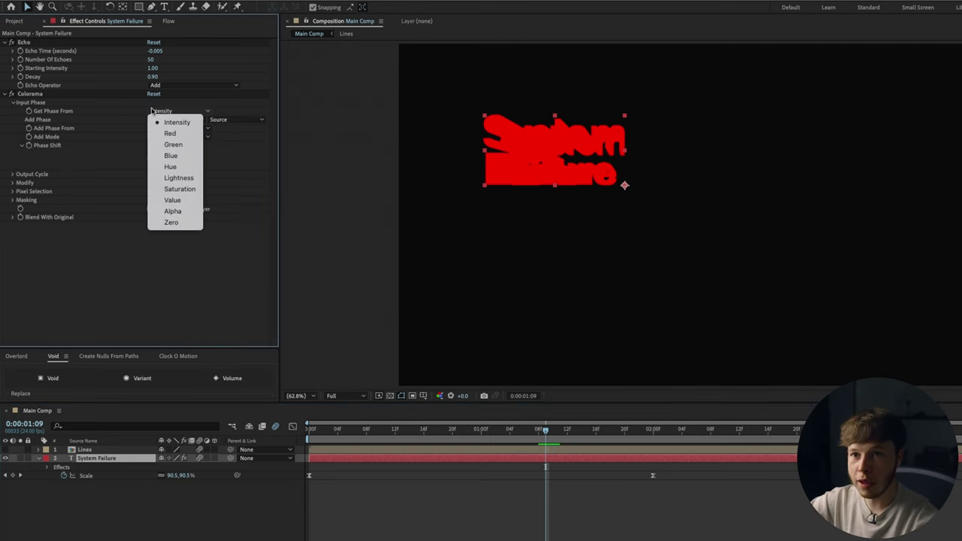
click(179, 215)
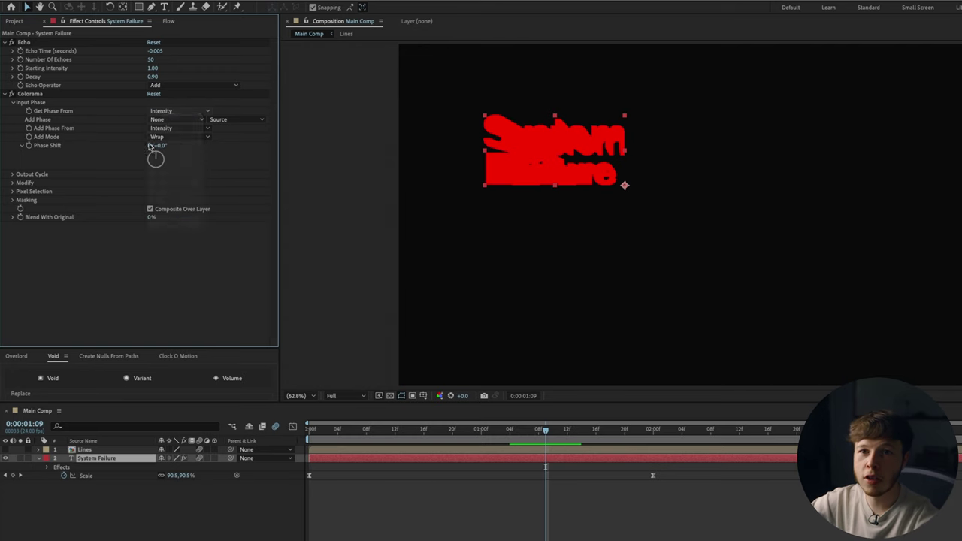
click(160, 111)
click(160, 112)
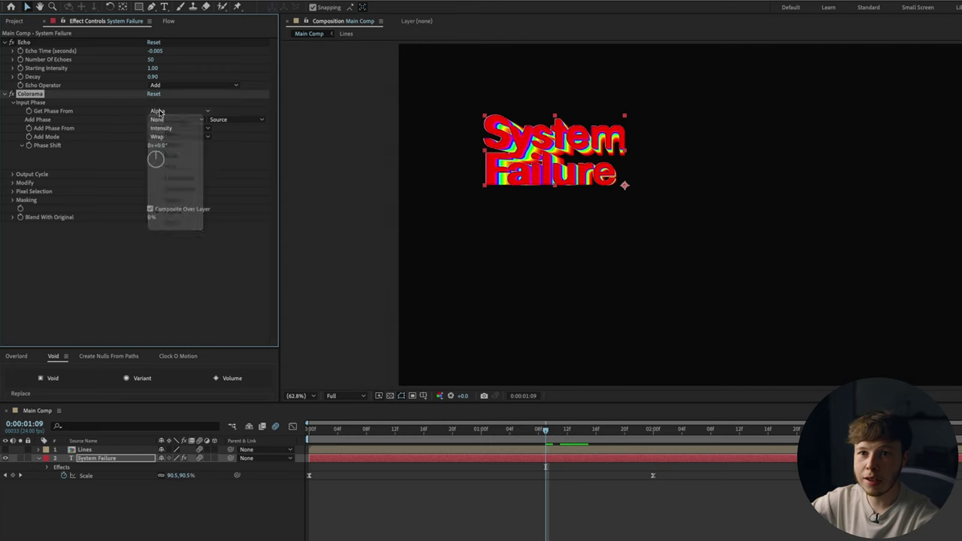
- Try the Fire palette for Colorama's output cycle and settle on the Ramp Grey preset
click(13, 174)
click(182, 185)
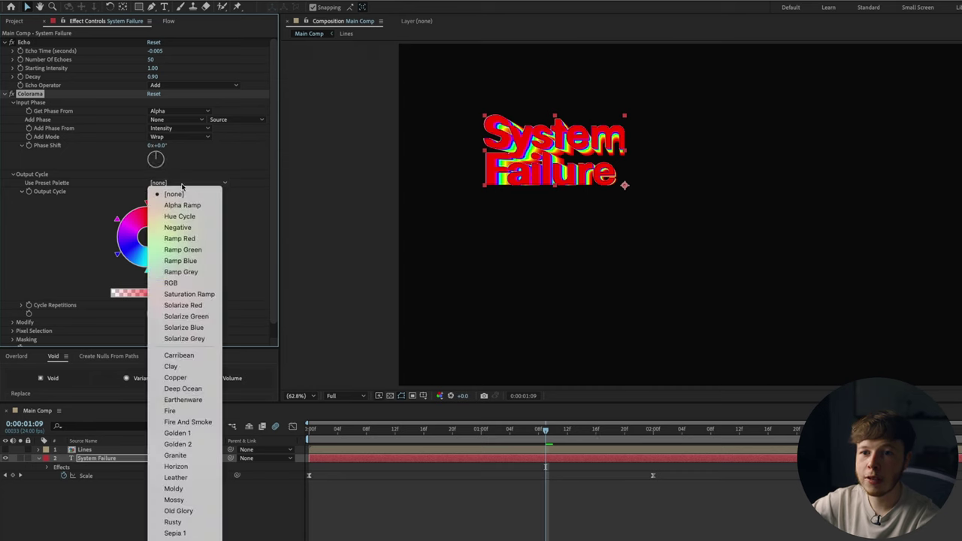
click(192, 412)
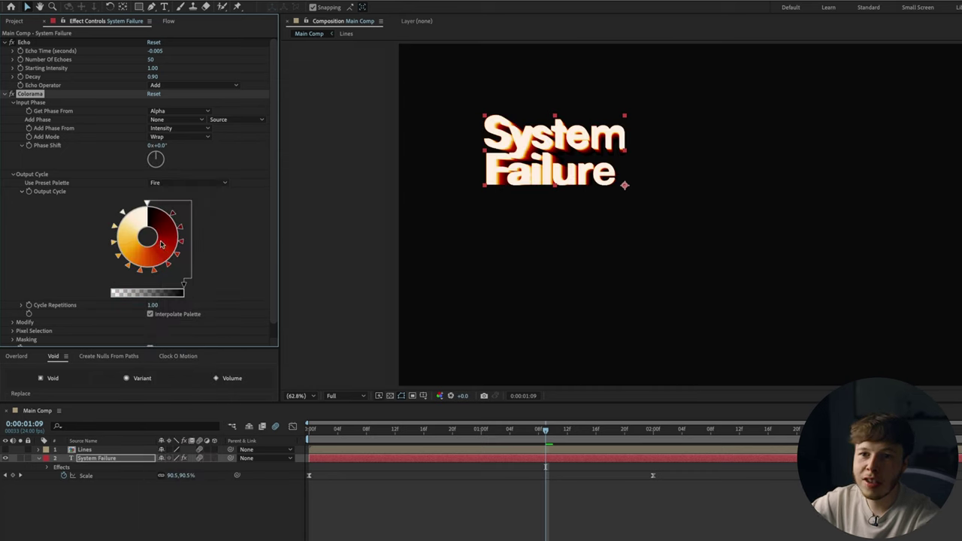
click(163, 183)
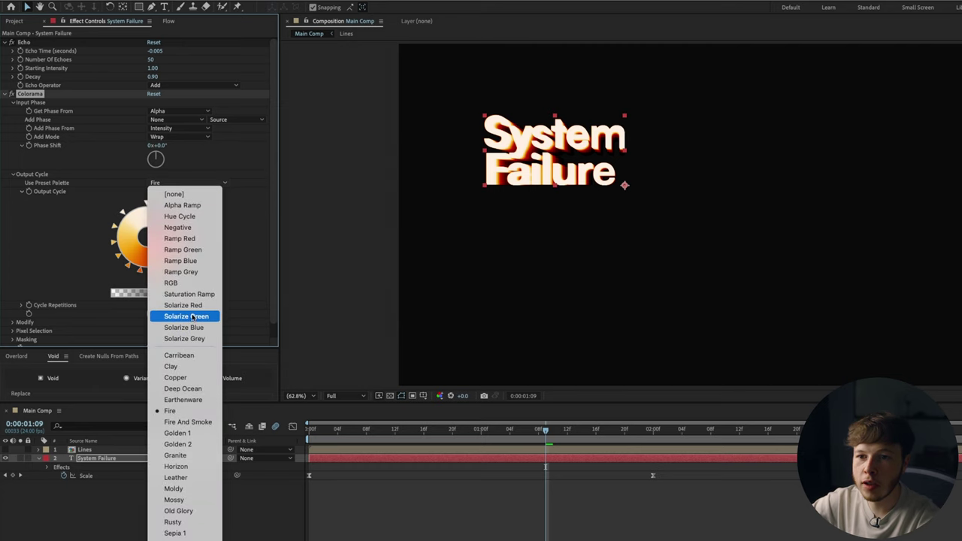
click(188, 272)
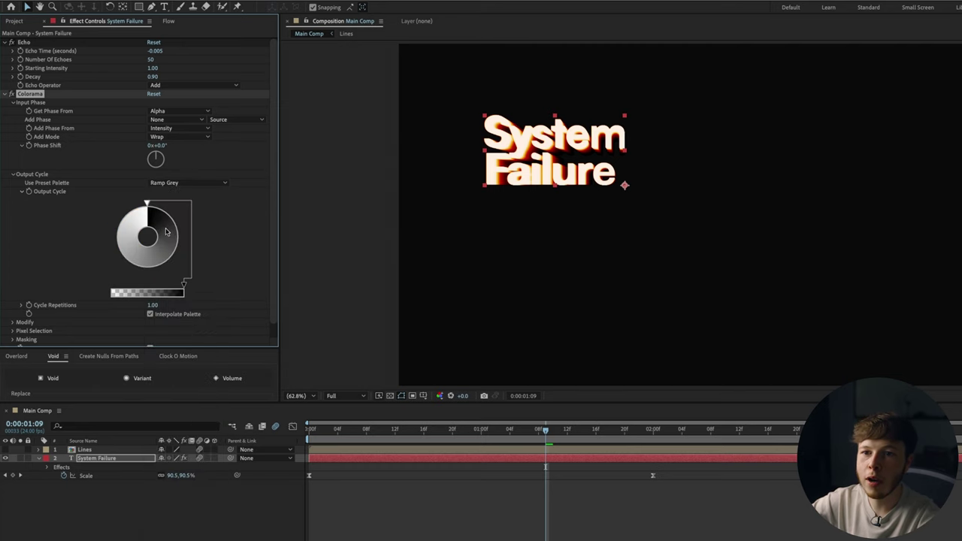
- Change the white color stop at the top of Colorama's output cycle wheel to yellow
double_click(147, 204)
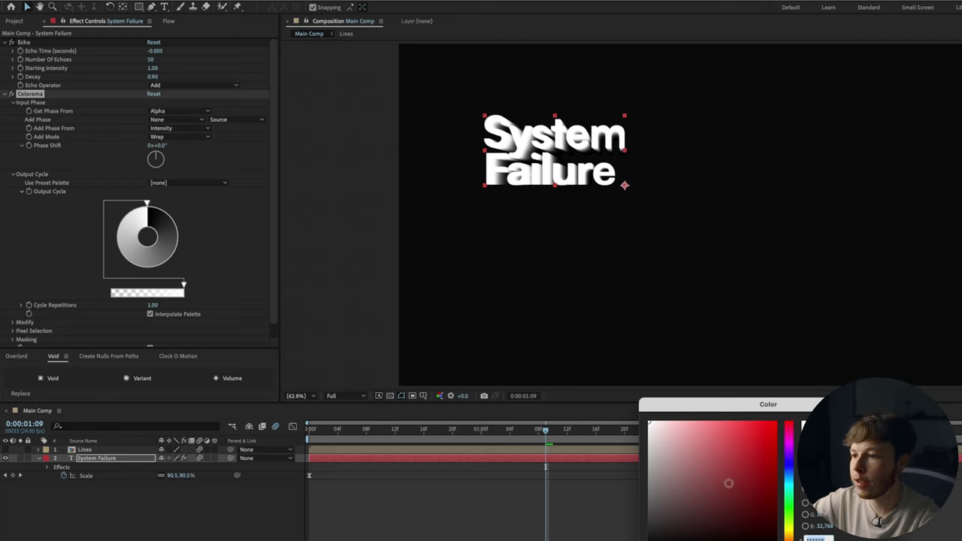
drag(791, 488, 792, 534)
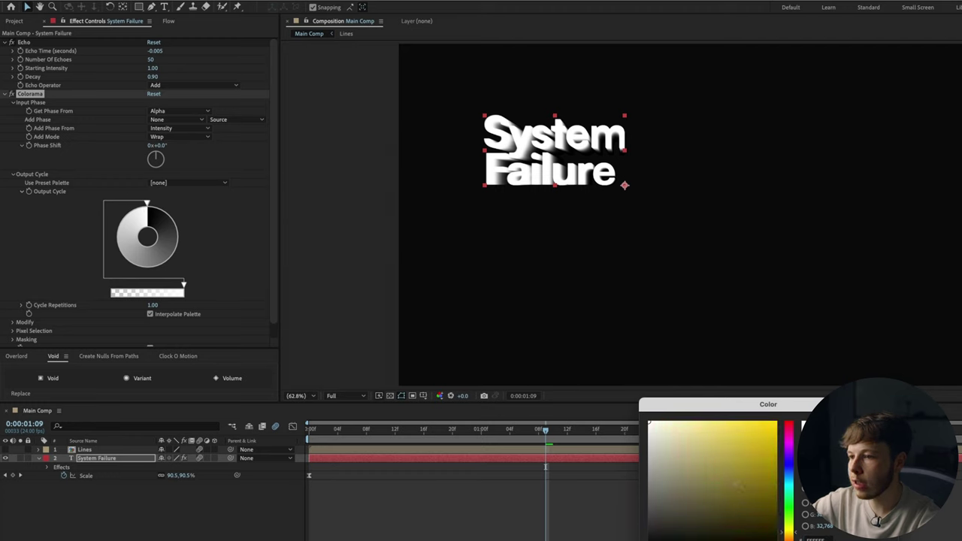
key(Return)
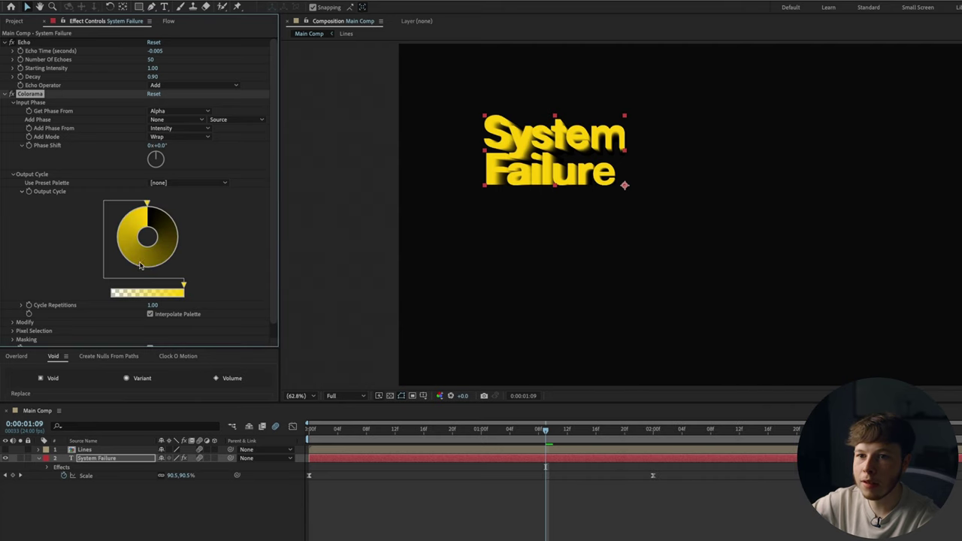
- Add a red-orange color stop near the bottom of Colorama's output cycle wheel
double_click(140, 264)
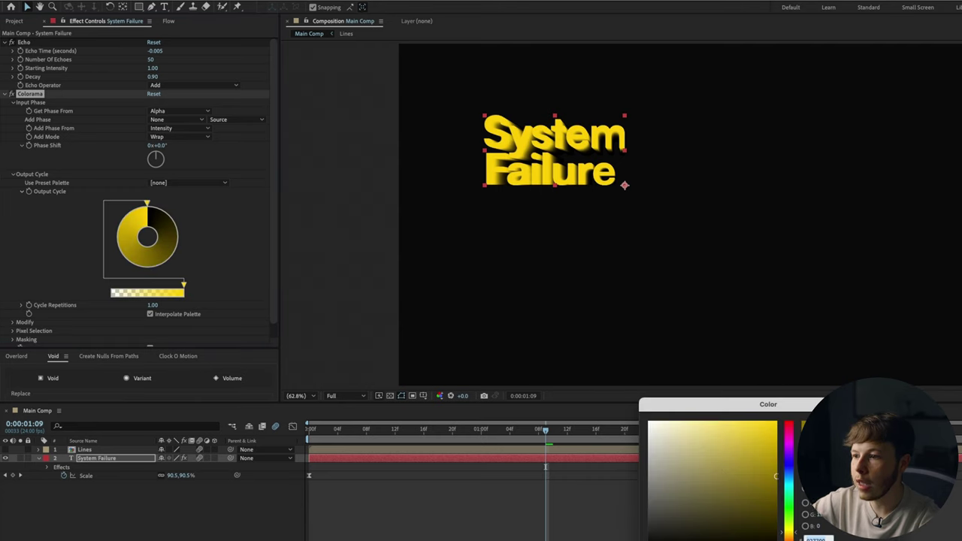
click(789, 538)
drag(746, 505, 773, 436)
key(Return)
- Add a Fast Box Blur effect to the System Failure text layer with a blur radius of 0.5
click(103, 458)
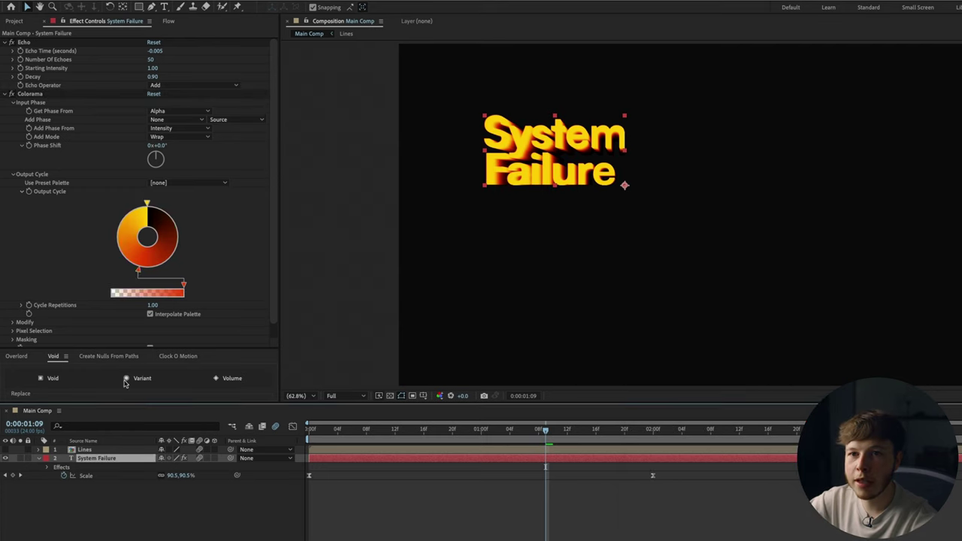
key(ctrl+space)
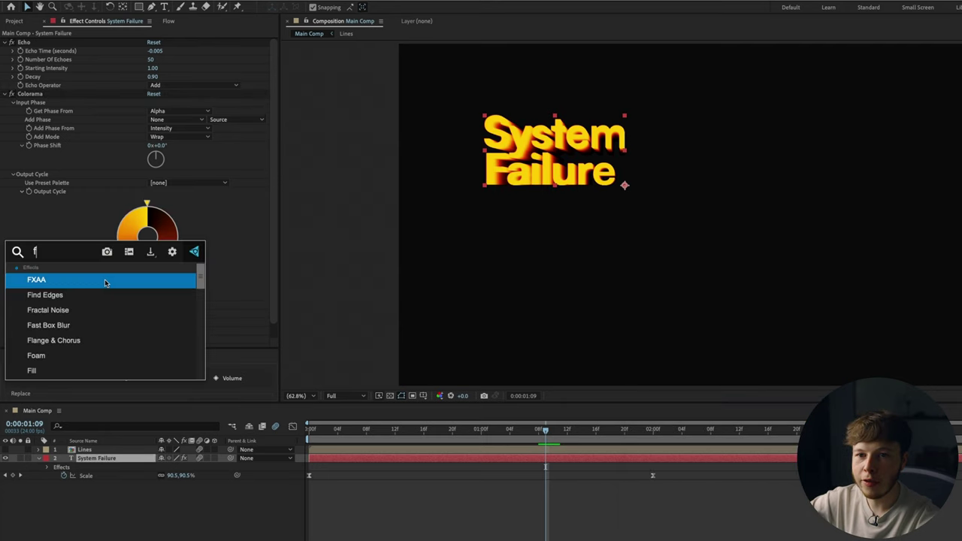
text(fas)
key(Return)
click(150, 316)
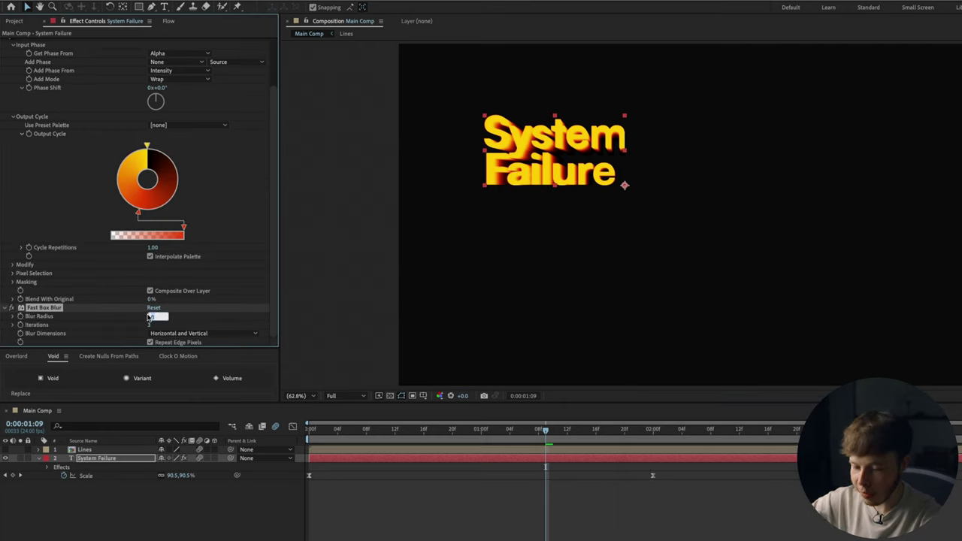
text(0.5)
key(Return)
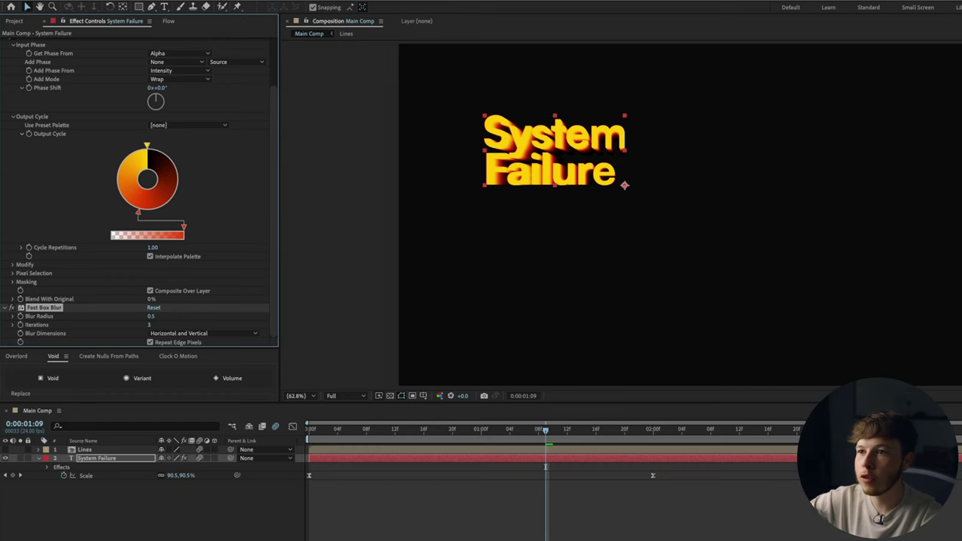
- Inspect the softened echo trail up close, fit the composition in view, and preview the title animation from the start
scroll(535, 126, up, 1)
drag(440, 107, 638, 203)
scroll(621, 197, up, 1)
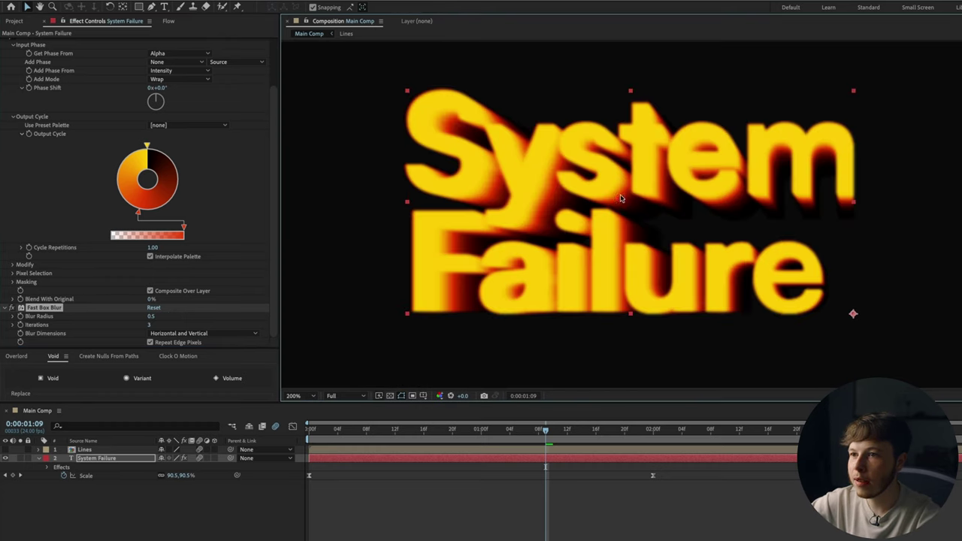
click(300, 395)
click(299, 405)
key(F2)
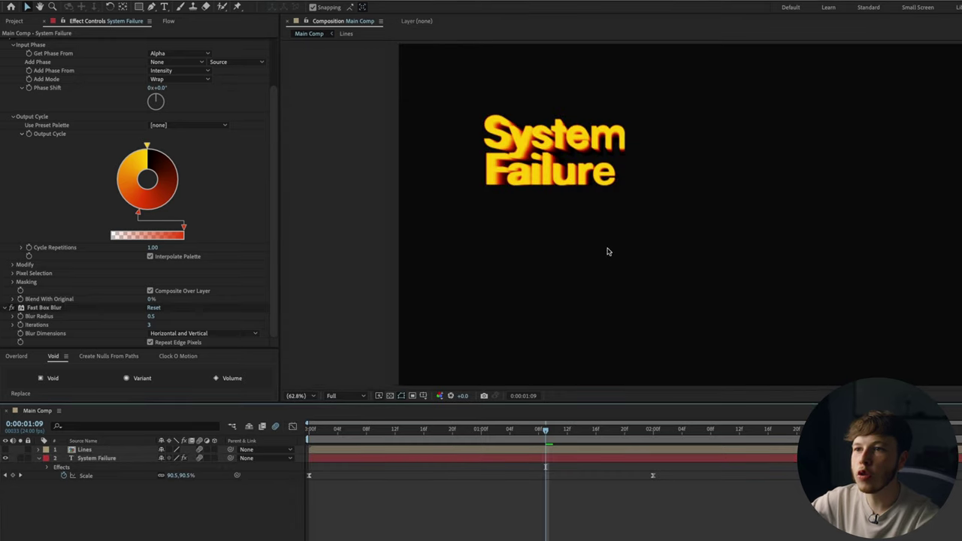
key(Home)
key(space)
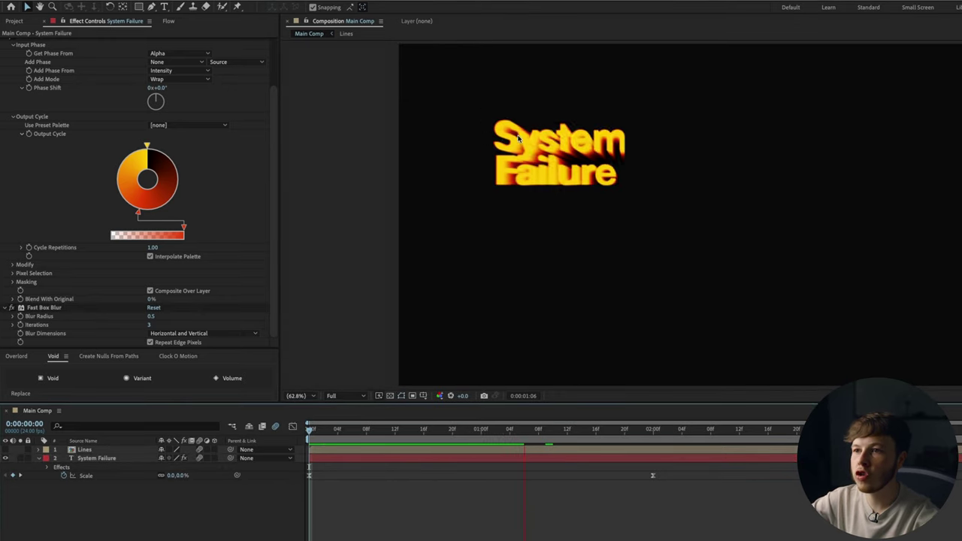
- Duplicate the System Failure layer and set the lower copy's Echo Time to -0.010 seconds
click(96, 458)
key(ctrl+d)
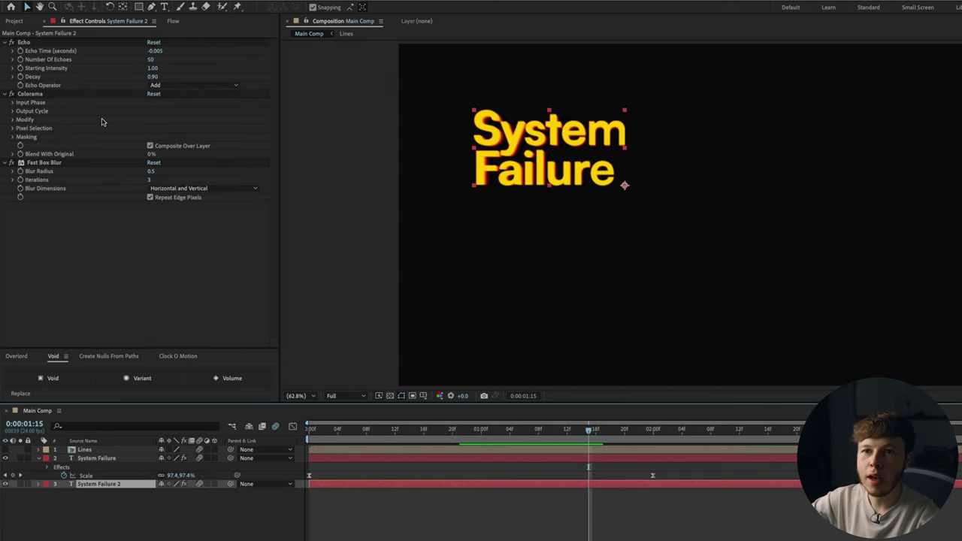
click(157, 50)
click(167, 51)
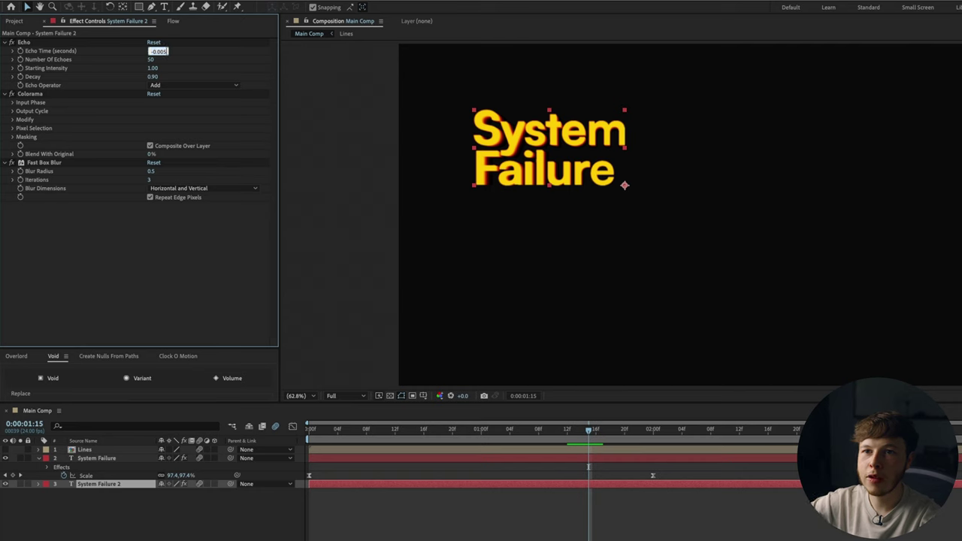
text(10)
key(Return)
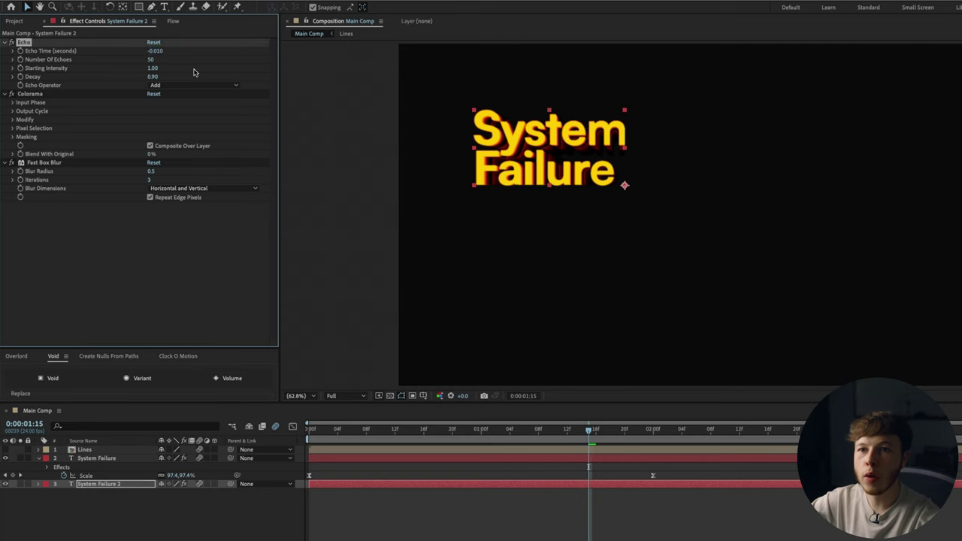
- Set the lower text copy's Number Of Echoes to 100 and Decay to 0.98, and check the longer trail
click(153, 60)
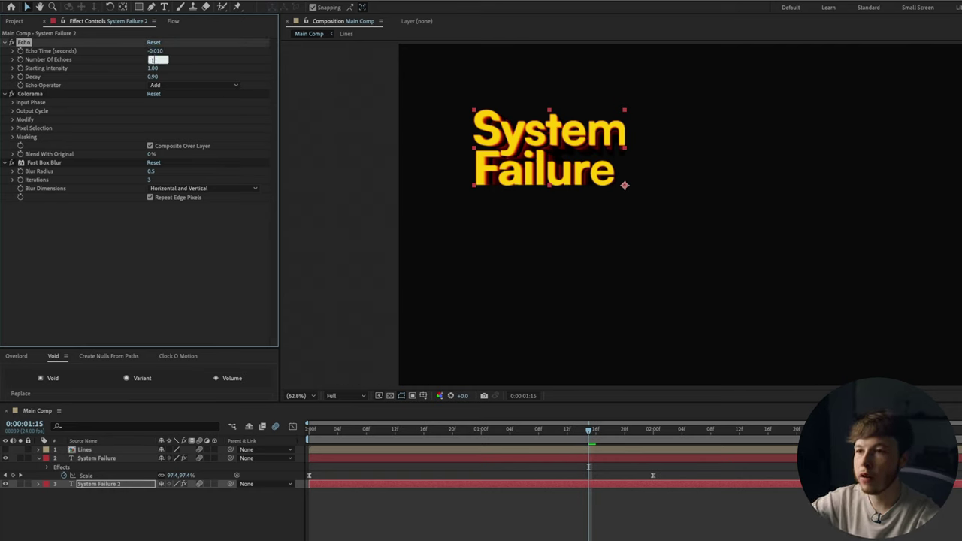
text(100)
key(Return)
click(154, 76)
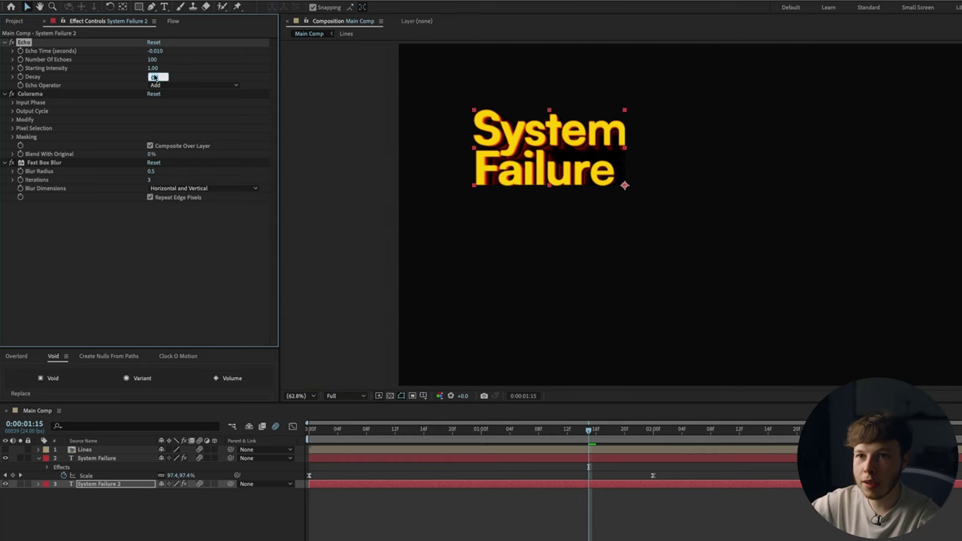
key(BackSpace)
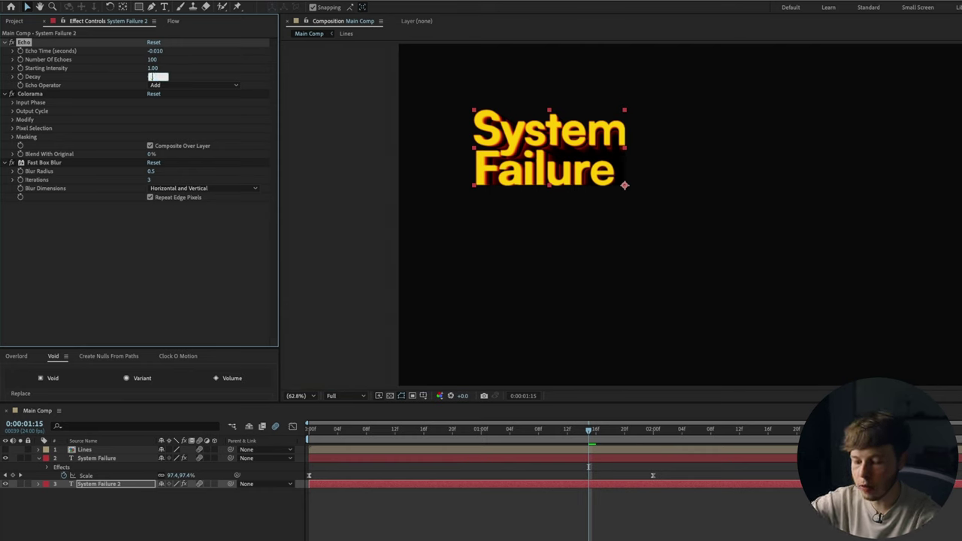
text(.98)
key(Return)
click(541, 467)
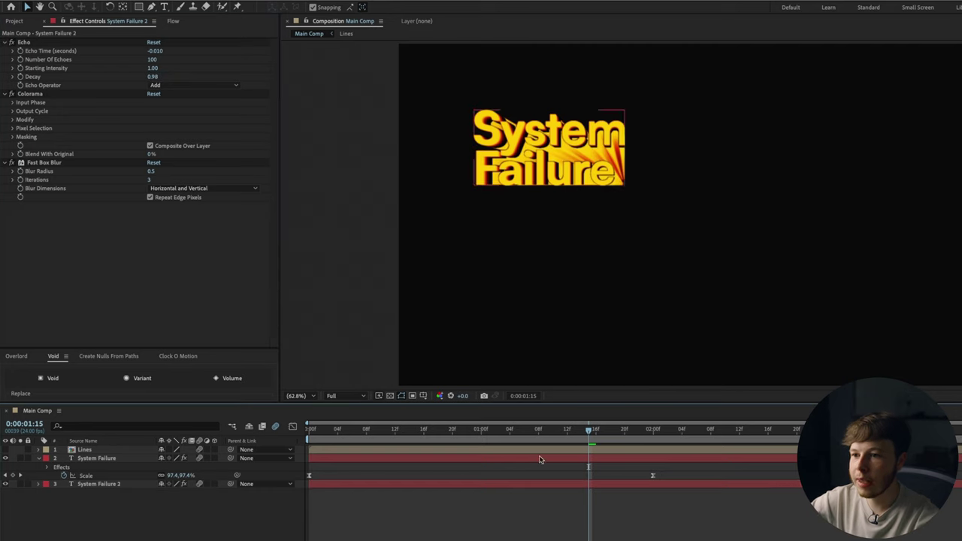
drag(553, 430, 323, 427)
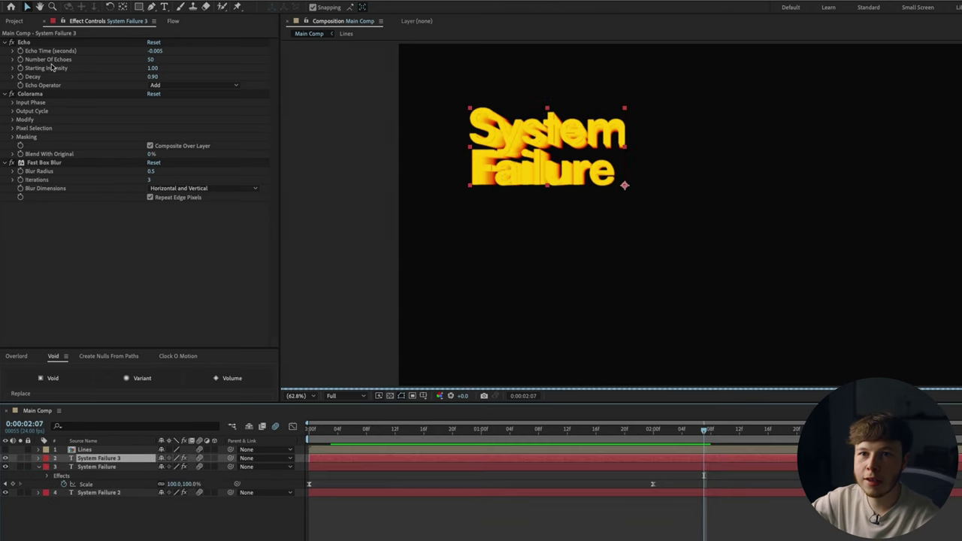
- Remove Echo, Colorama and Fast Box Blur from the topmost text copy, change its fill to pale cream, and preview the animation
click(24, 42)
shift+click(44, 164)
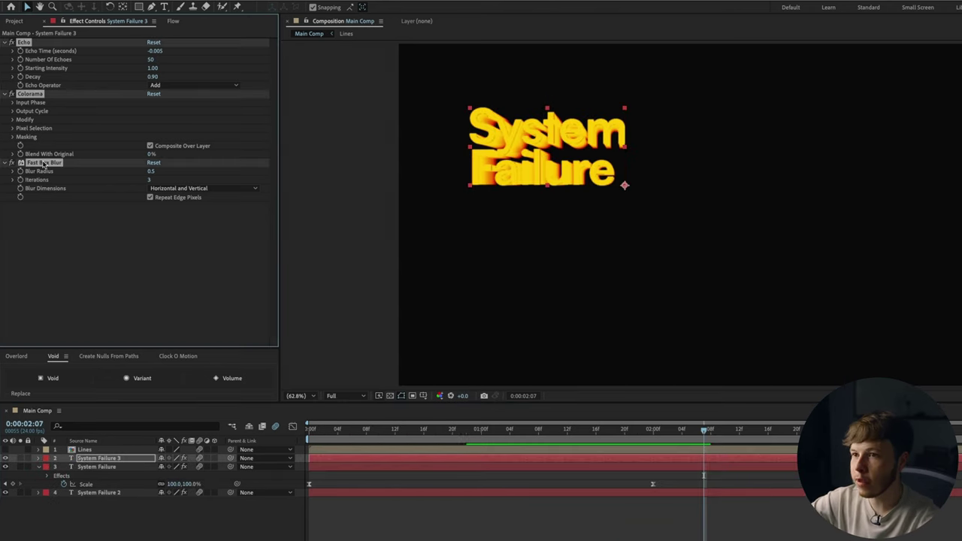
key(Delete)
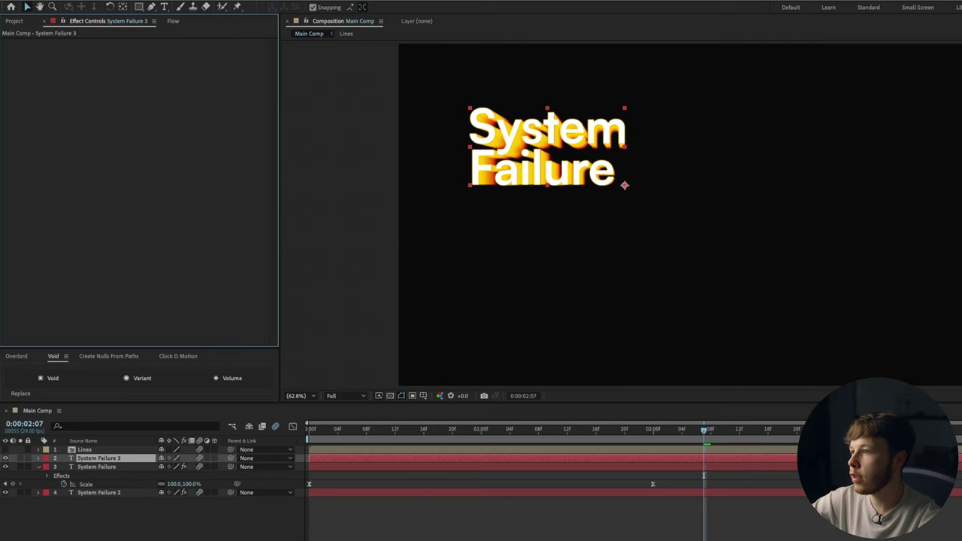
drag(796, 536, 793, 535)
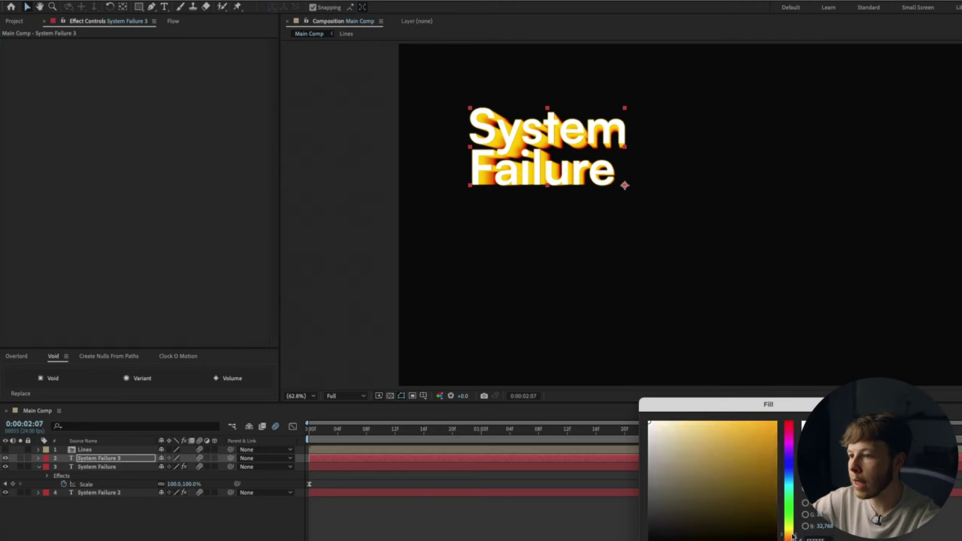
key(Return)
key(space)
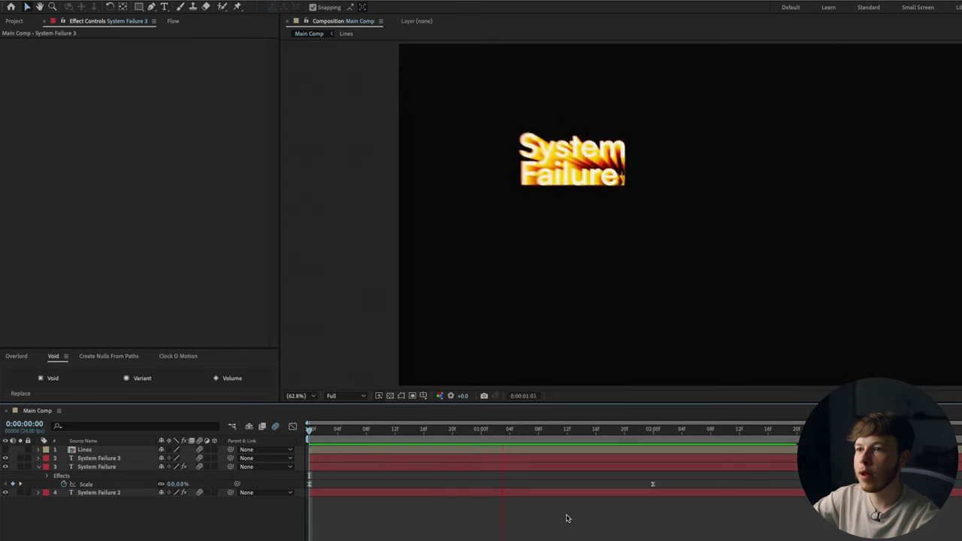
key(space)
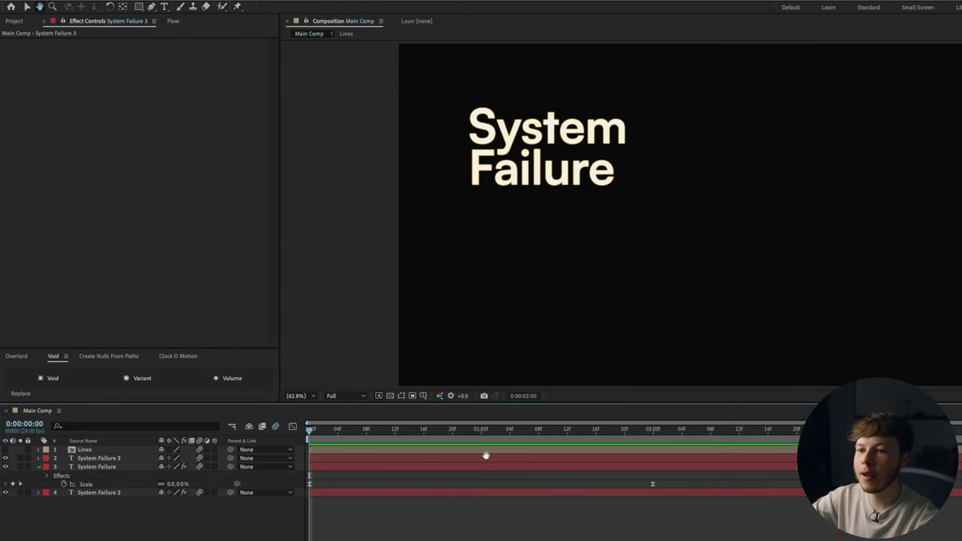
- Pre-compose the three System Failure text layers into a composition named Title
drag(416, 442, 567, 475)
drag(113, 518, 90, 460)
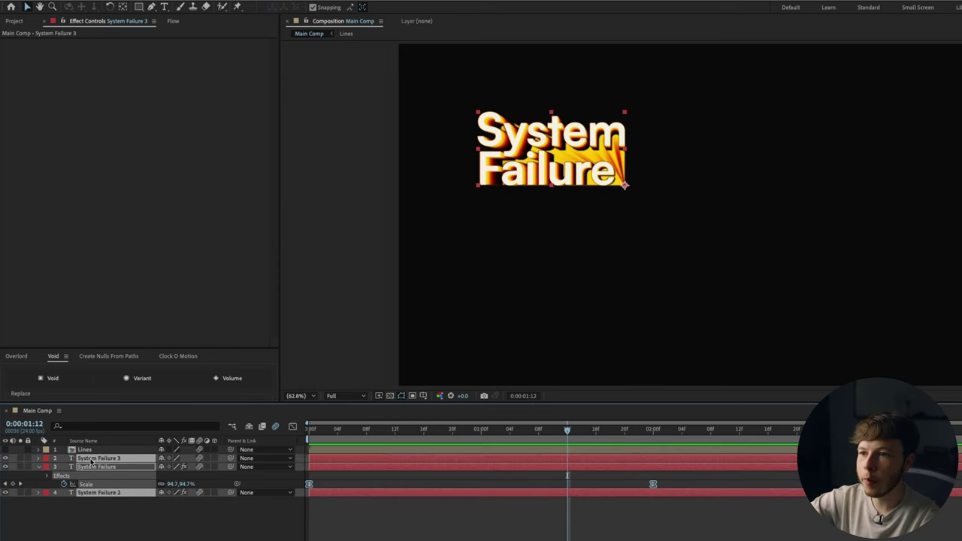
key(super+shift+c)
text(TEitle)
key(Return)
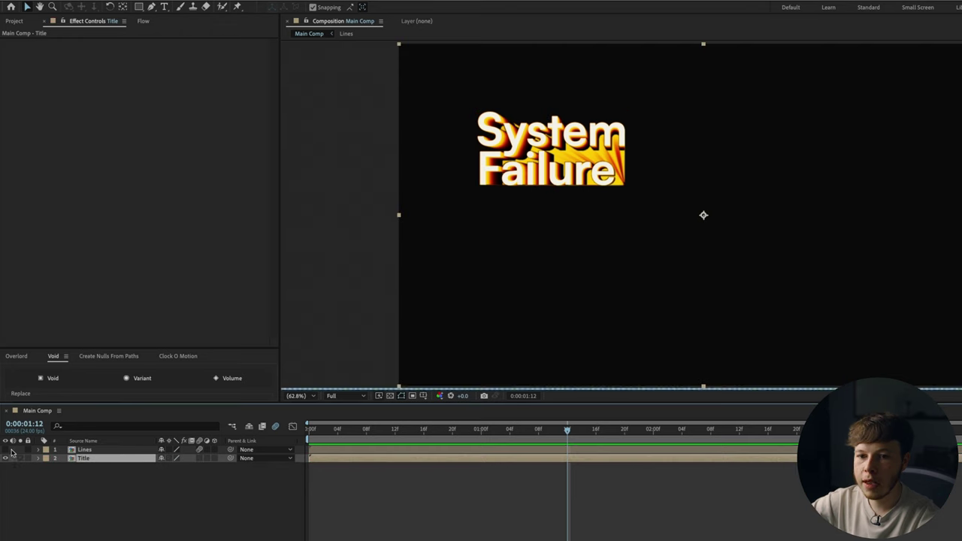
- Make the Lines layer visible and change the stroke of its four shape layers to a more saturated yellow
drag(451, 432, 433, 437)
double_click(84, 450)
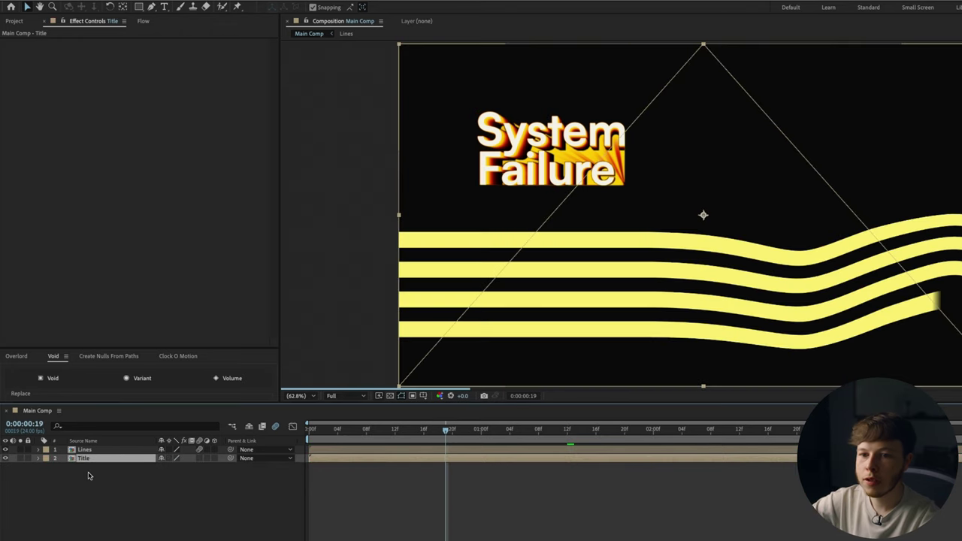
drag(114, 507, 96, 461)
drag(96, 462, 93, 450)
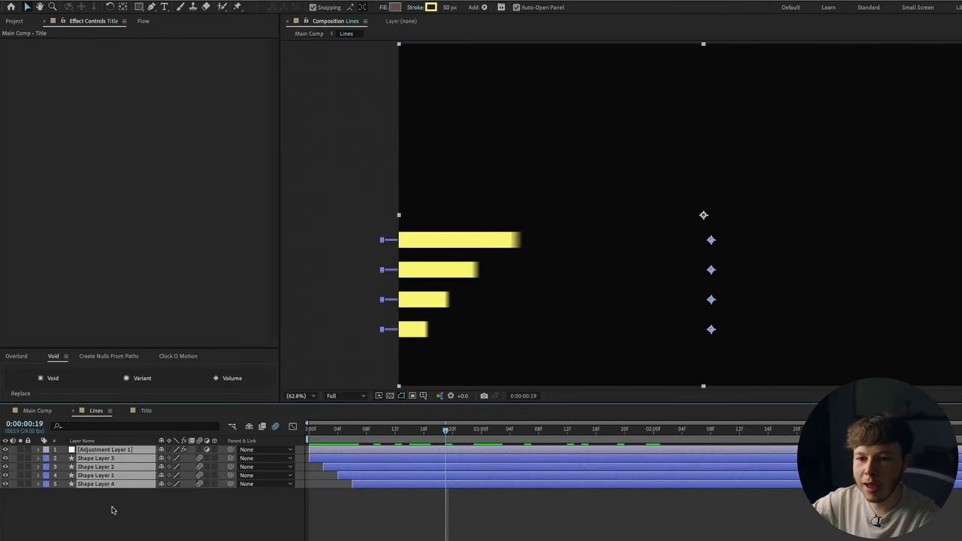
drag(115, 504, 91, 457)
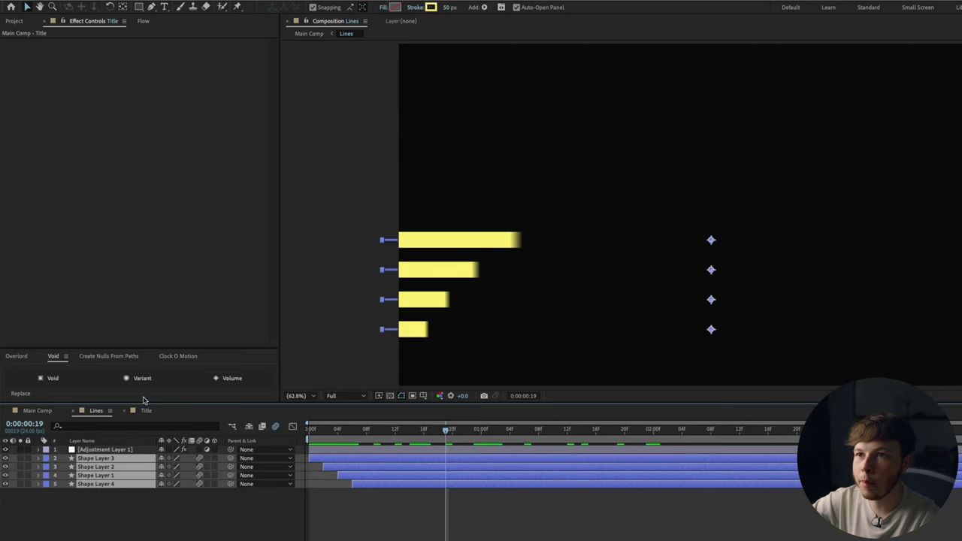
click(430, 6)
click(770, 423)
click(865, 425)
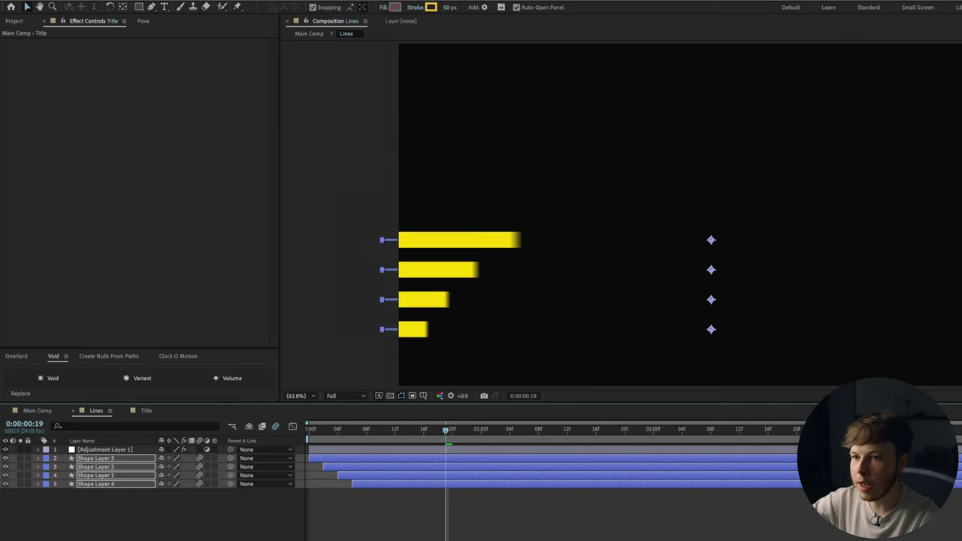
key(F2)
click(37, 411)
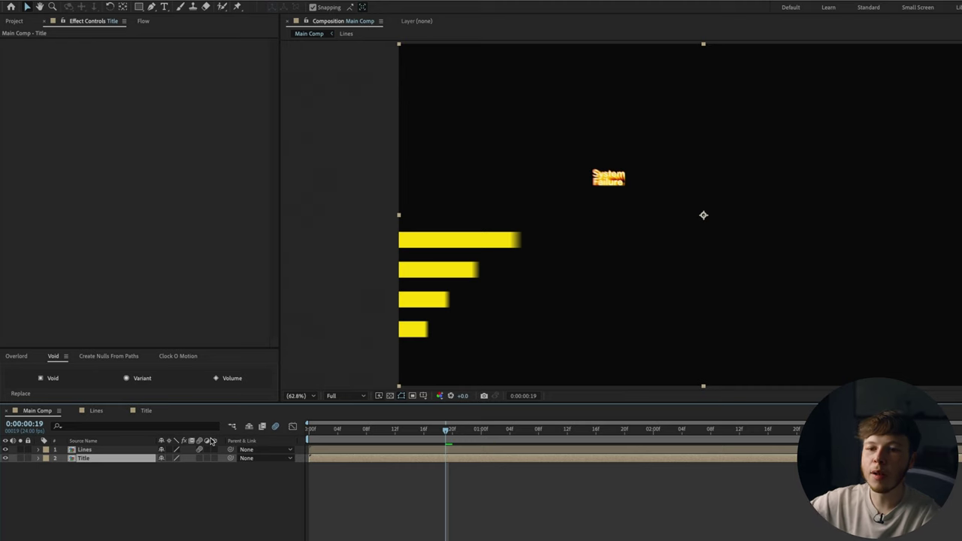
- Copy the Colorama effect from the System Failure 2 layer in the Title composition
double_click(84, 457)
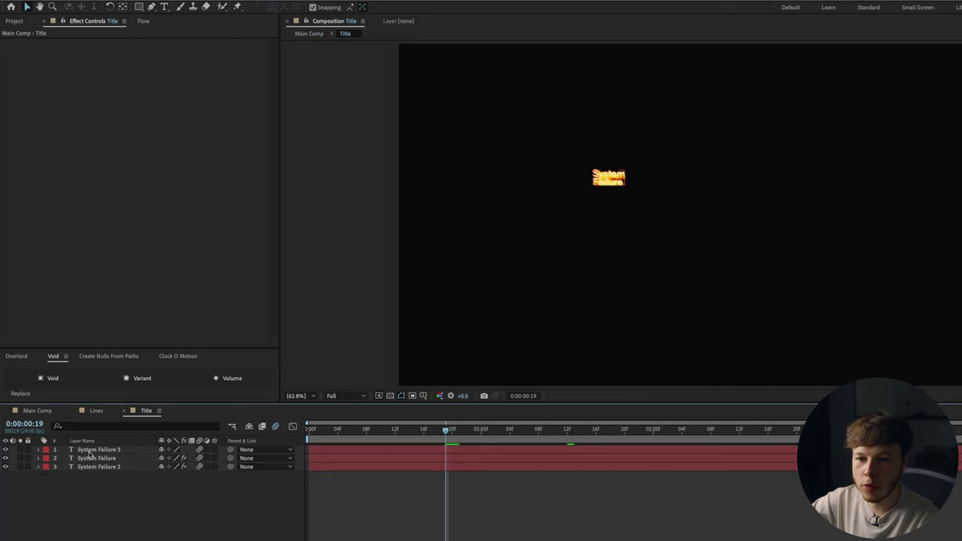
click(89, 451)
click(93, 466)
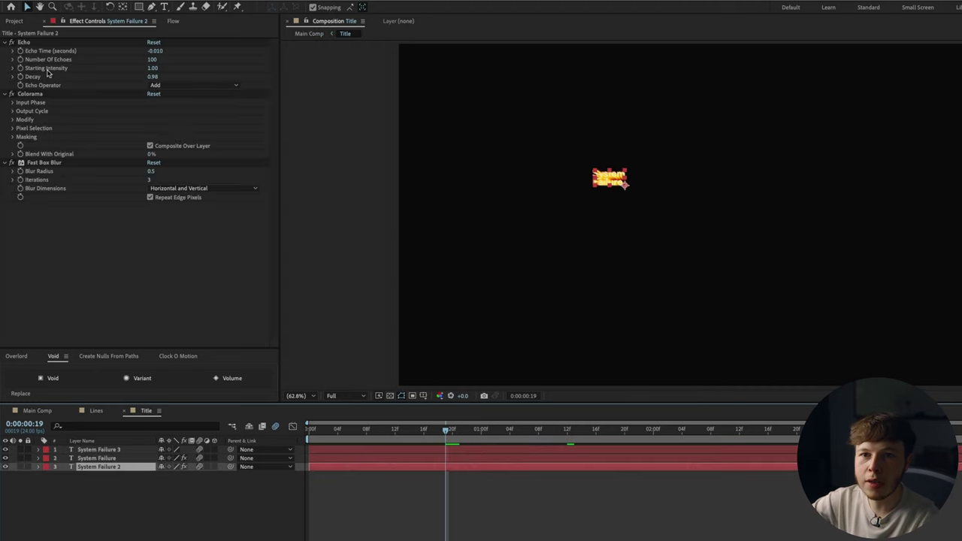
click(28, 95)
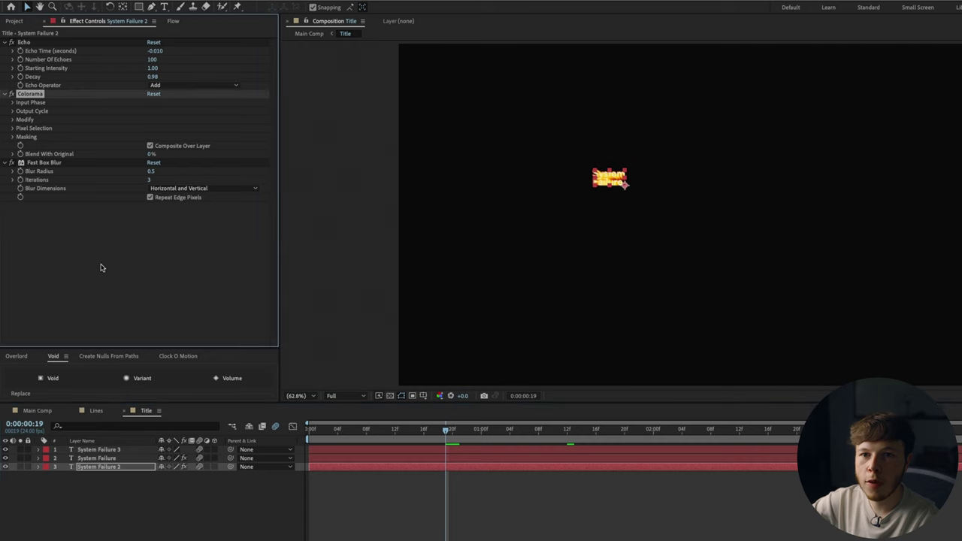
click(96, 412)
click(36, 412)
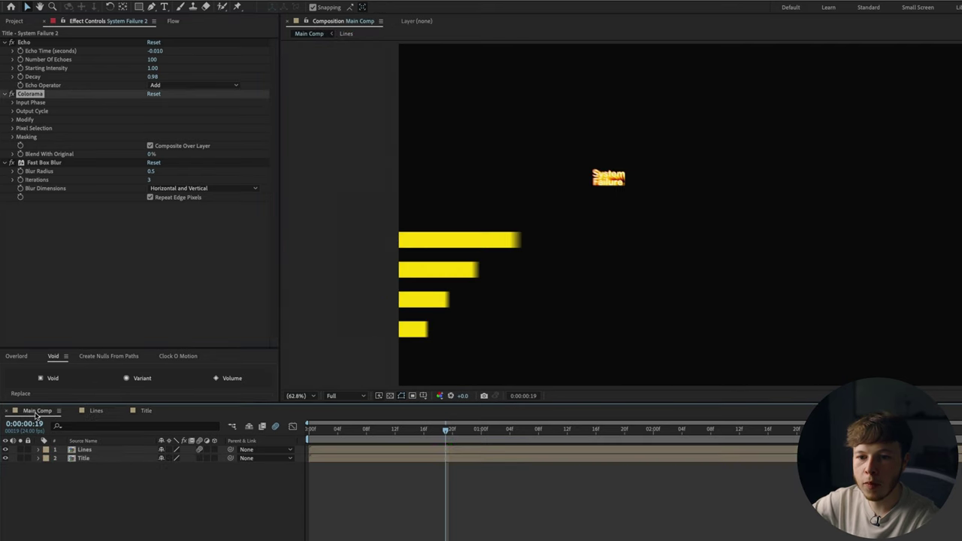
- Add a new adjustment layer above everything in the Lines composition, paste the copied Colorama effect onto it, and check the stripes
double_click(84, 448)
key(ctrl+alt+y)
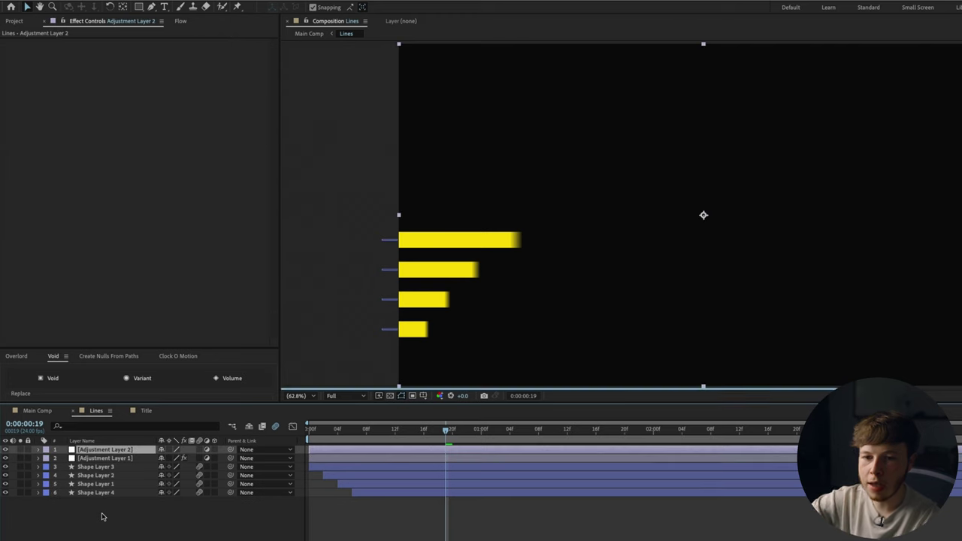
key(ctrl+v)
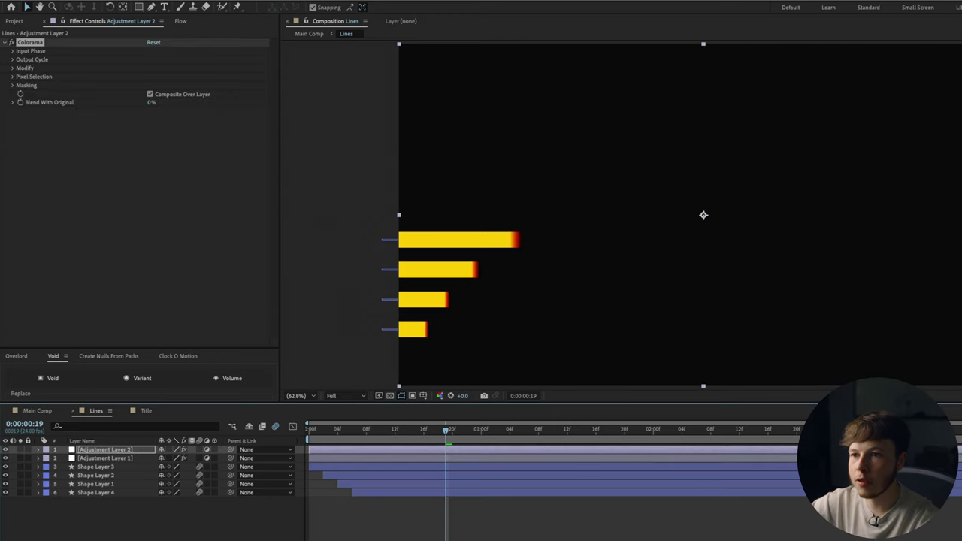
drag(449, 433, 563, 432)
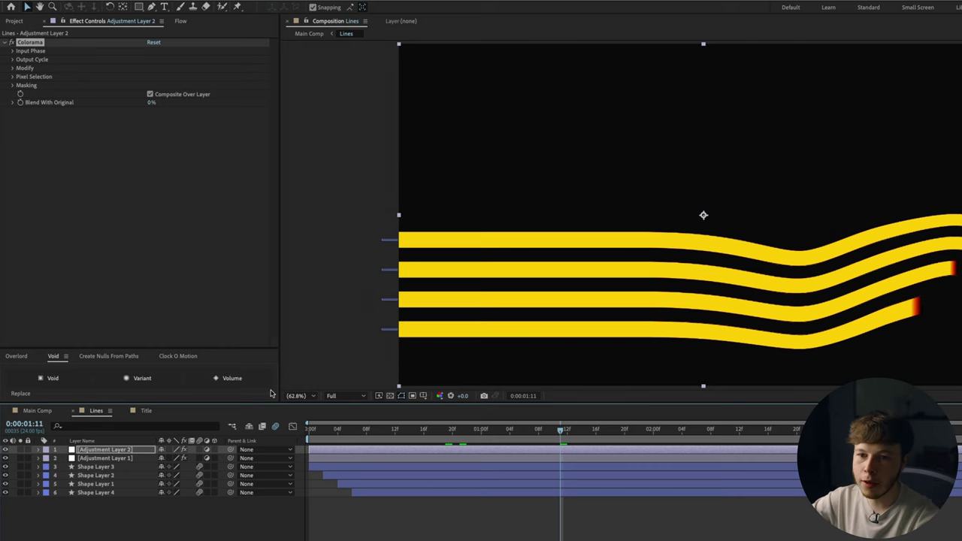
- Copy the Fast Box Blur effect from System Failure 2 in the Title composition onto Adjustment Layer 2 in the Lines composition
click(146, 410)
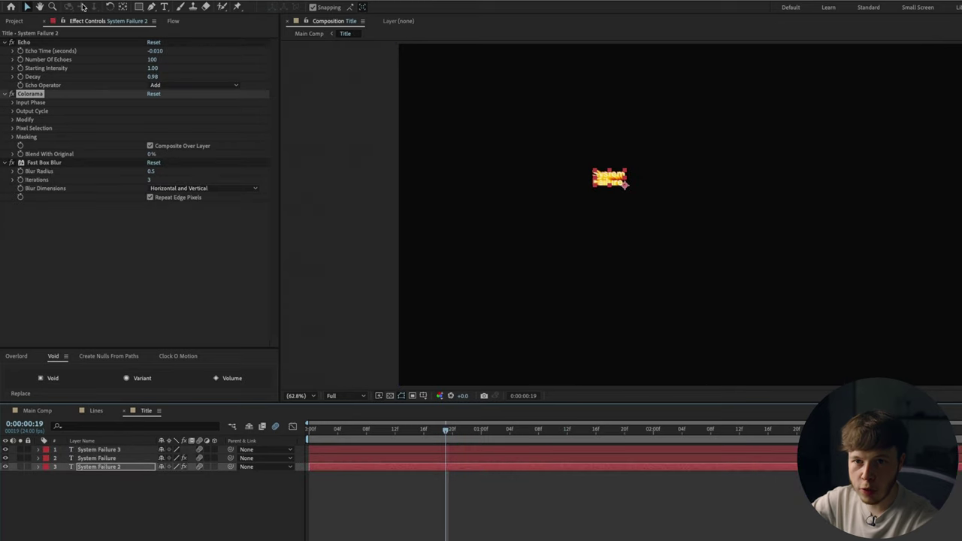
click(48, 163)
click(96, 411)
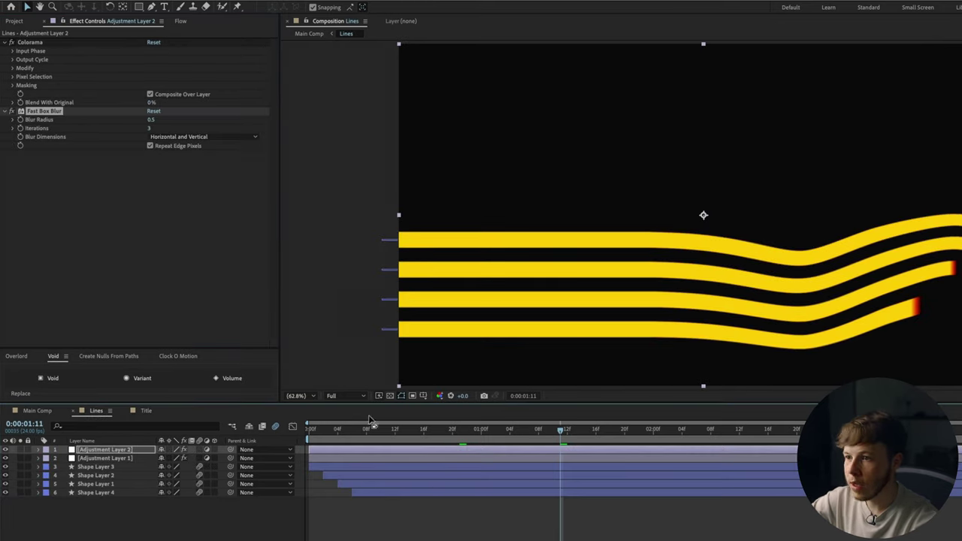
- Pre-compose the Lines and Title layers of Main Comp into a new composition named Main Animation
click(39, 411)
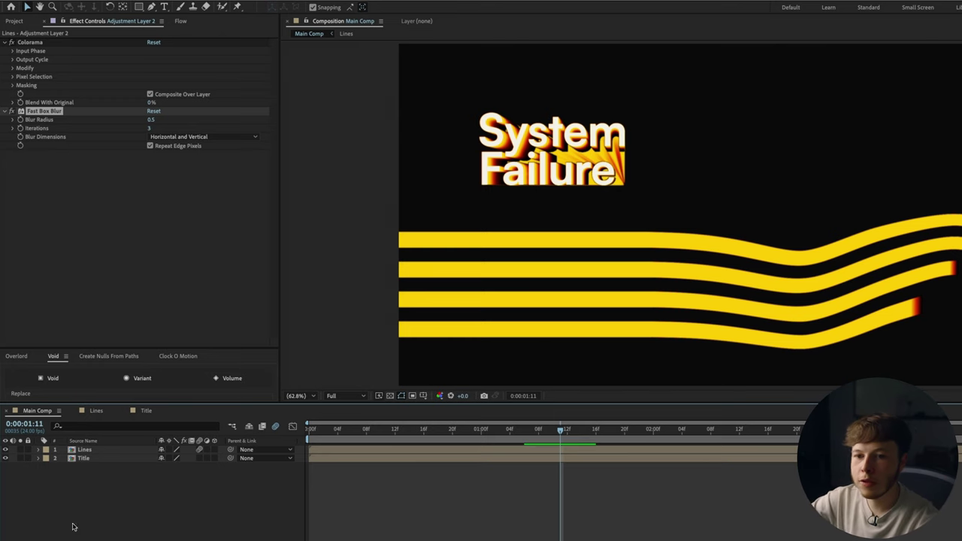
drag(73, 527, 216, 449)
key(ctrl+shift+c)
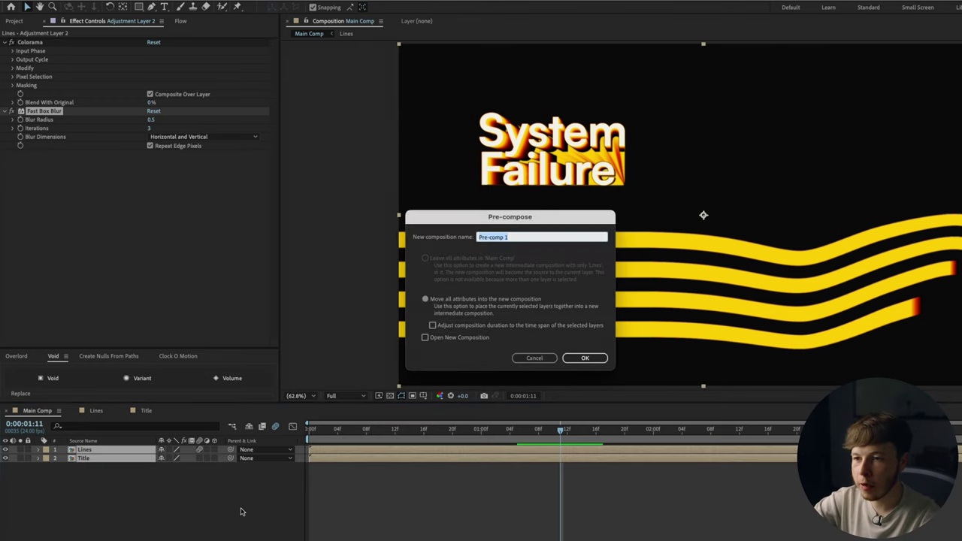
text(Main Animation)
key(Return)
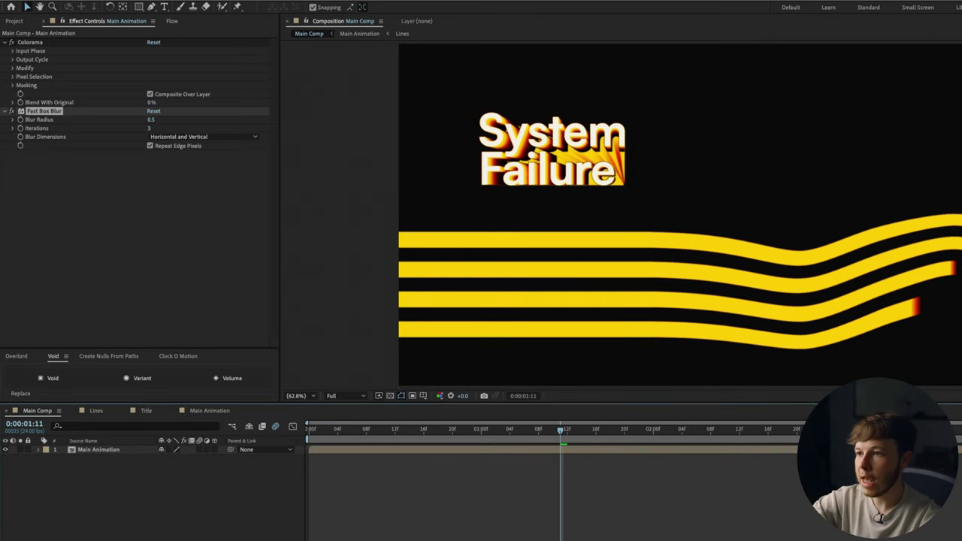
- Create a white 1920 × 1080 px solid named Dot Layer and apply Venetian Blinds to it with 50% transition completion
key(ctrl+y)
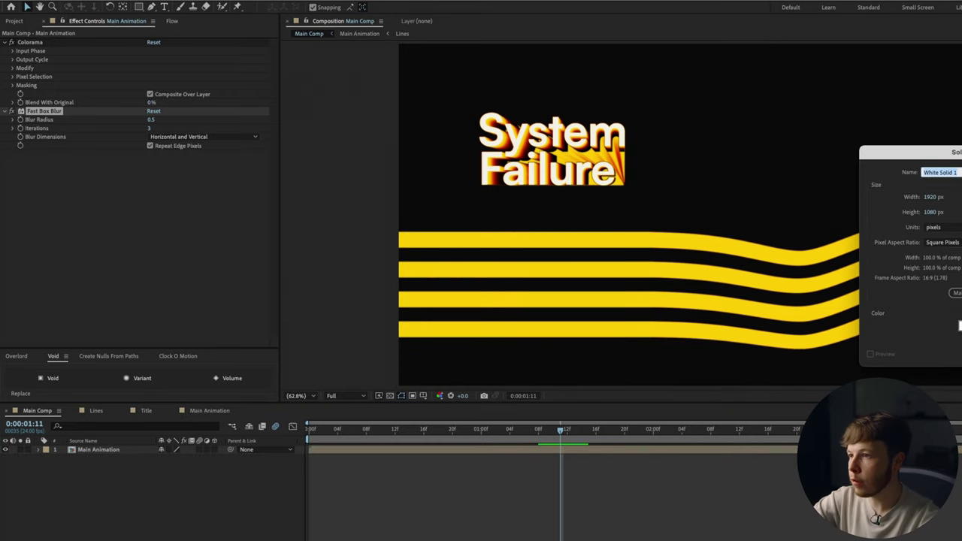
text(Dot La)
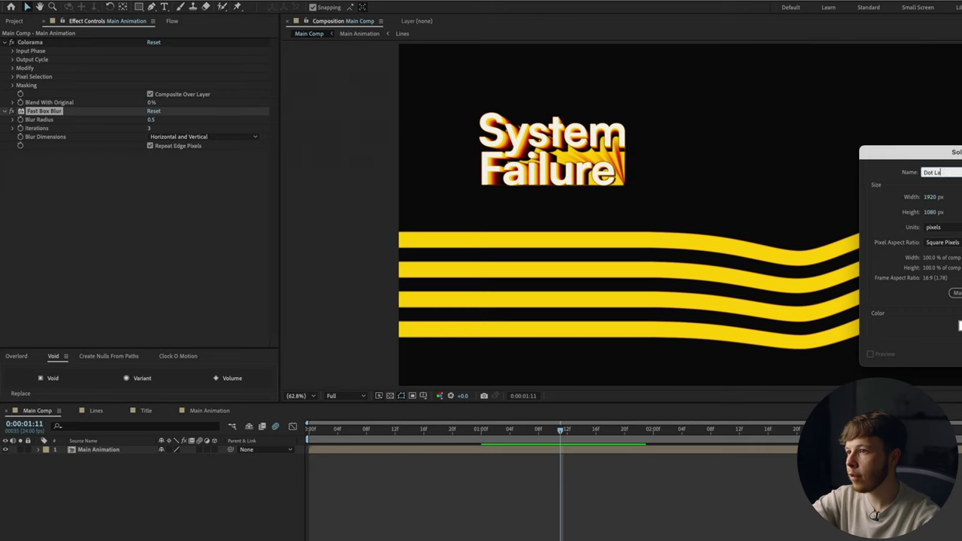
text(yer)
key(Return)
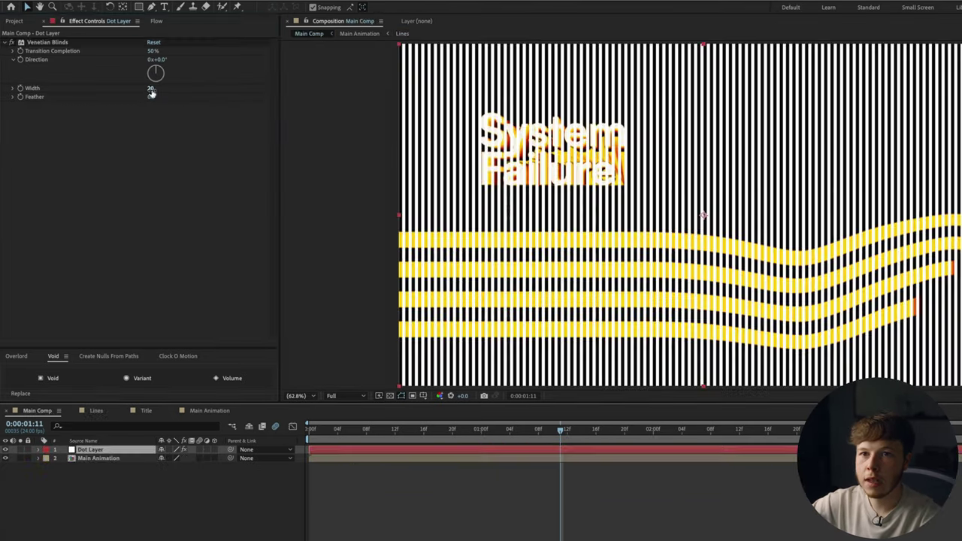
- Set the Venetian Blinds width to 8, duplicate the effect, and set the copy's direction to 90°
click(152, 88)
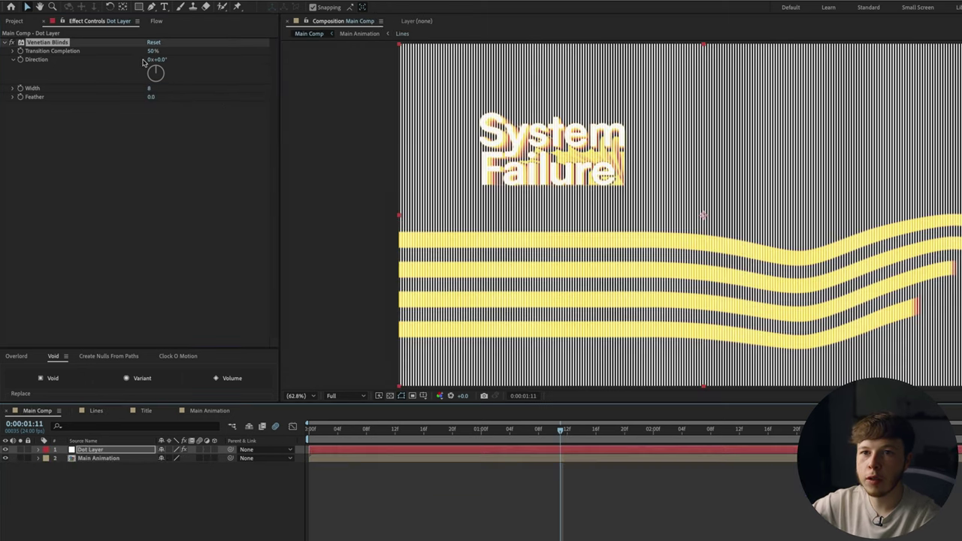
click(47, 43)
key(ctrl+d)
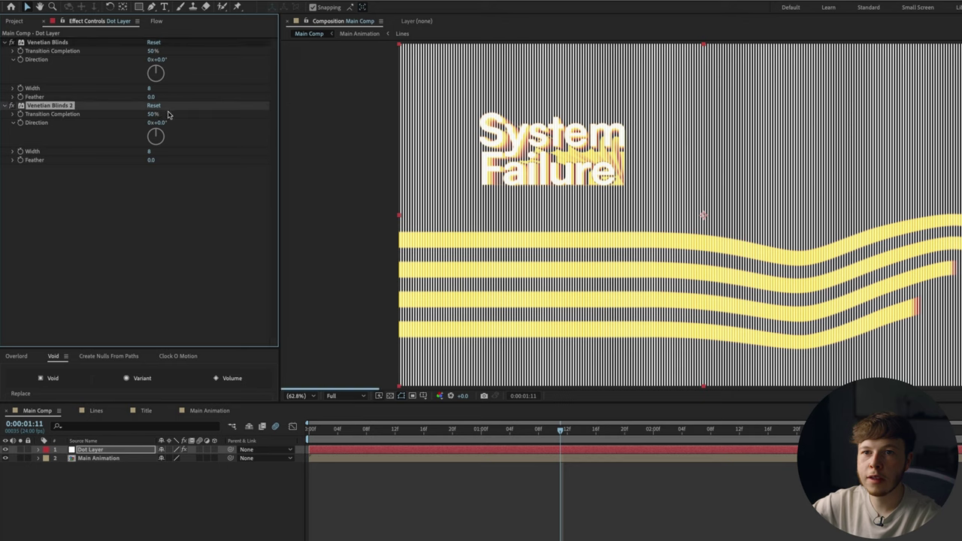
click(159, 122)
text(90)
key(Return)
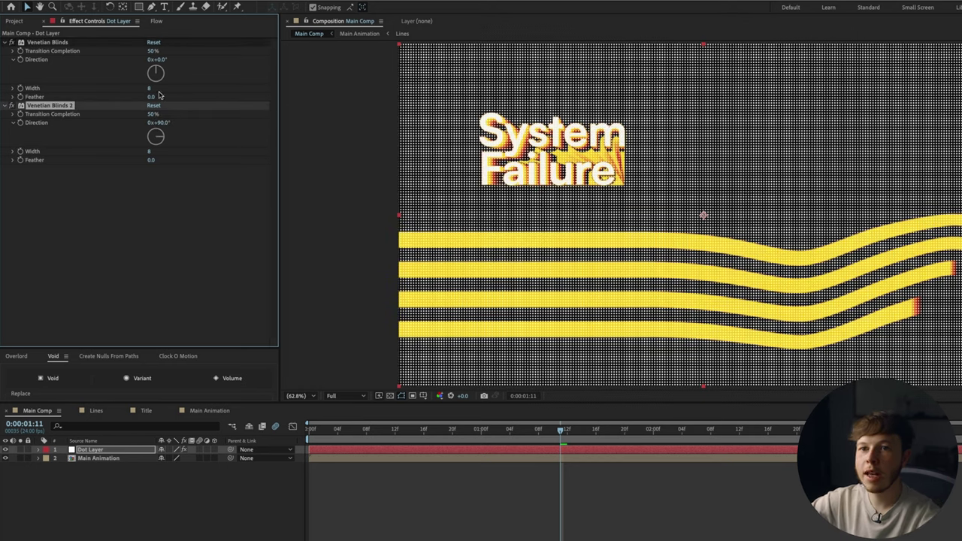
- Set the first Venetian Blinds width to 7 and the second one's transition completion to 25% and width to 14
scroll(520, 173, up, 1)
drag(520, 173, 668, 264)
scroll(720, 142, up, 1)
drag(779, 142, 671, 172)
click(191, 98)
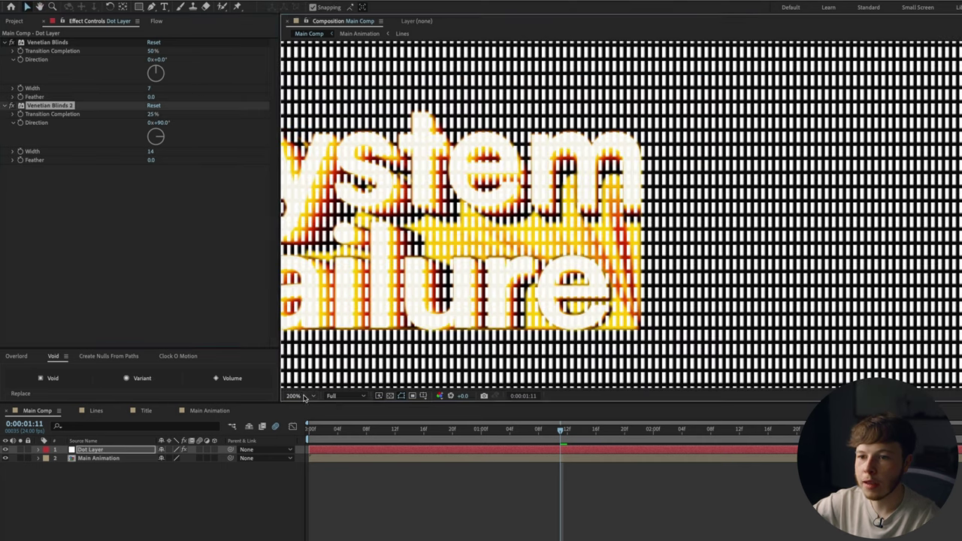
click(295, 396)
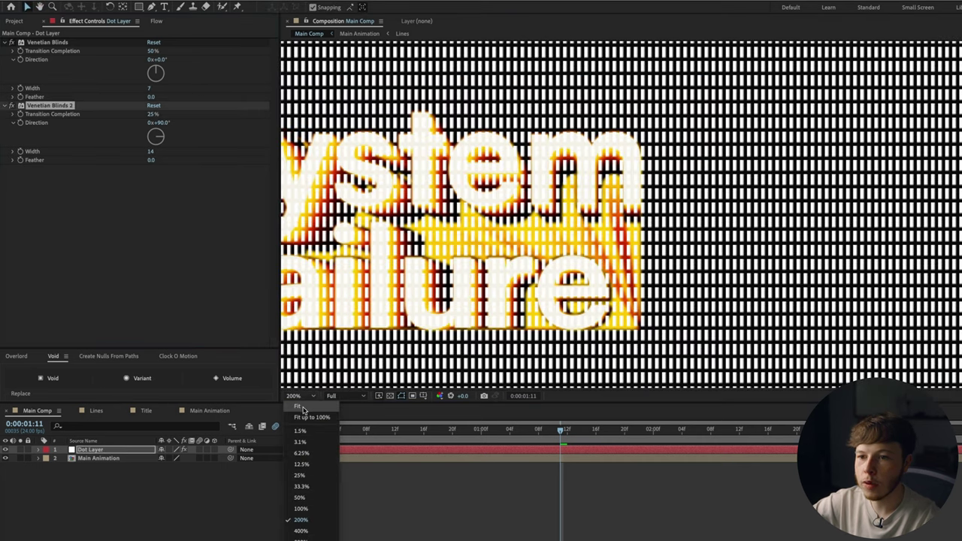
click(295, 428)
- Apply Fast Box Blur to the Dot Layer with a blur radius of 0.5
key(ctrl+space)
text(fast)
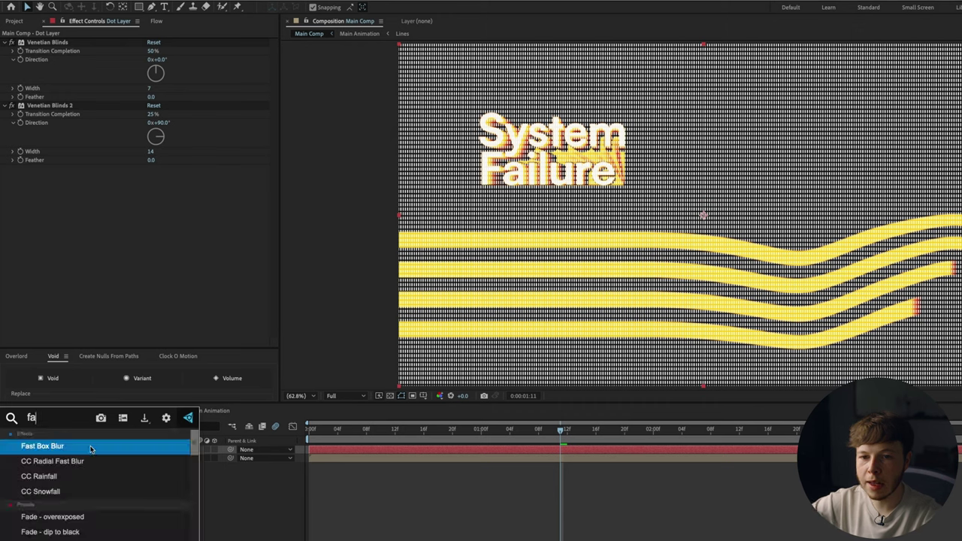
key(Return)
scroll(711, 155, up, 2)
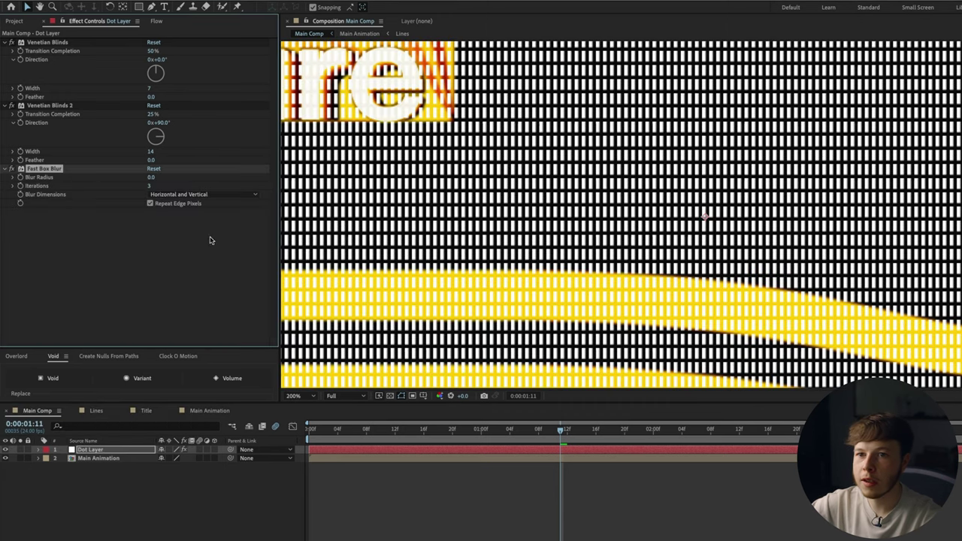
click(152, 177)
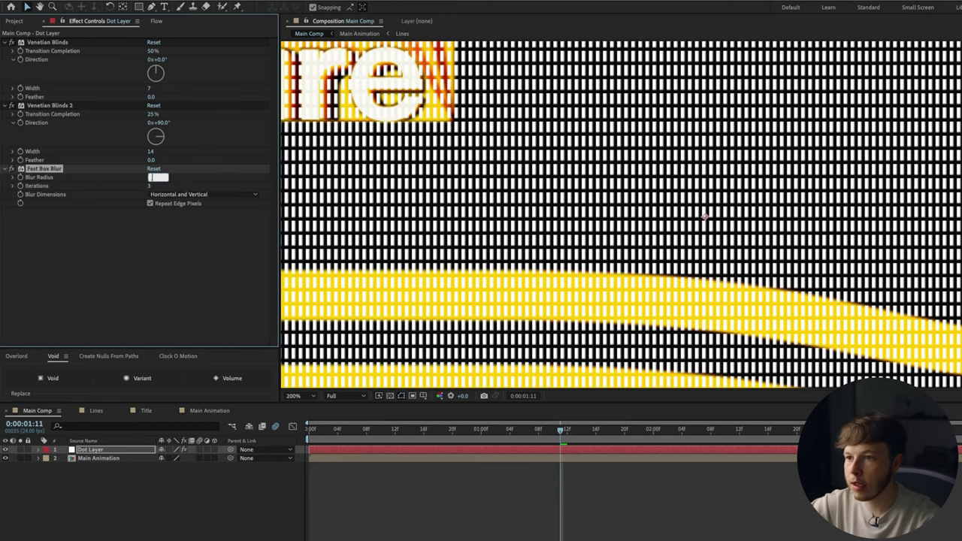
text(0.5)
key(Return)
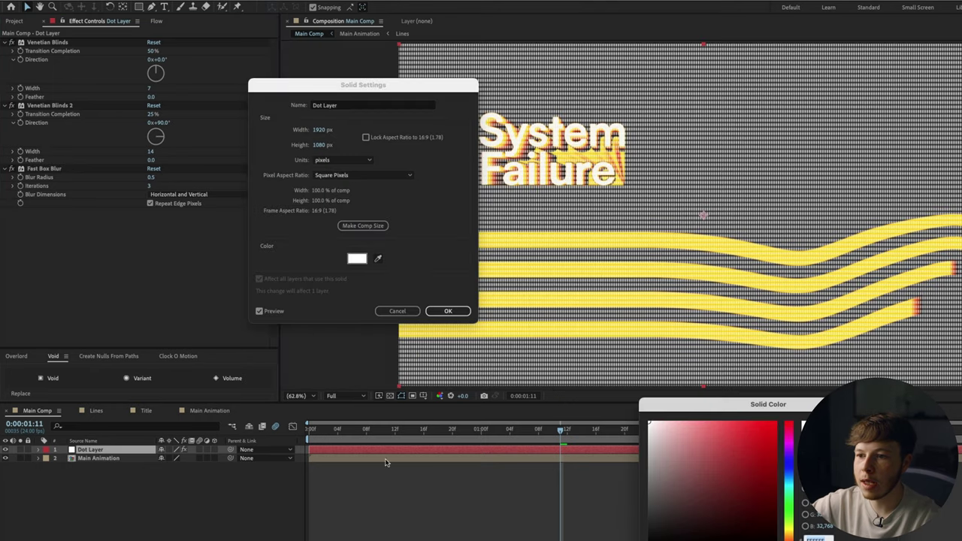
- Change the Dot Layer solid's color to black and move the layer below Main Animation
key(Return)
click(444, 309)
drag(100, 451, 146, 471)
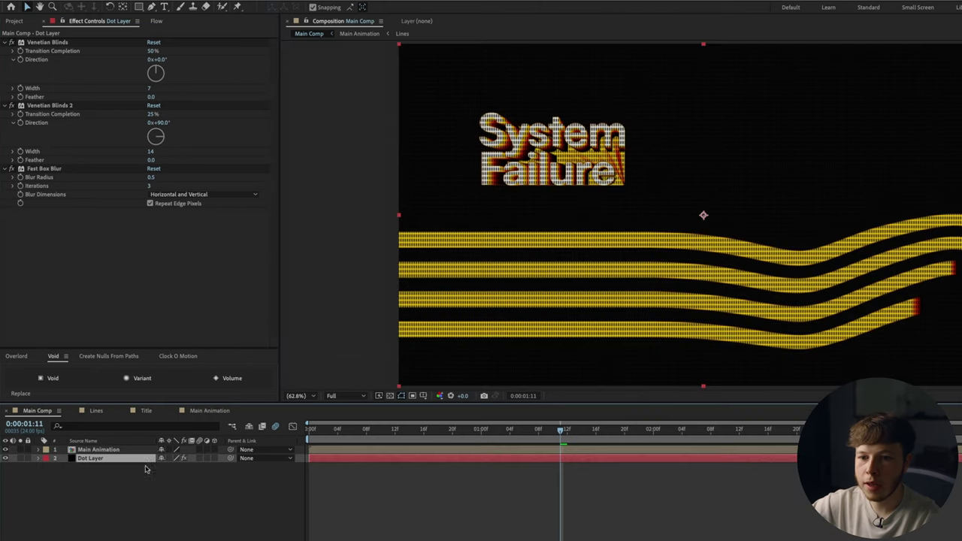
- Set the Dot Layer as the track matte of Main Animation and inspect the dot pattern up close
key(F4)
drag(216, 451, 98, 458)
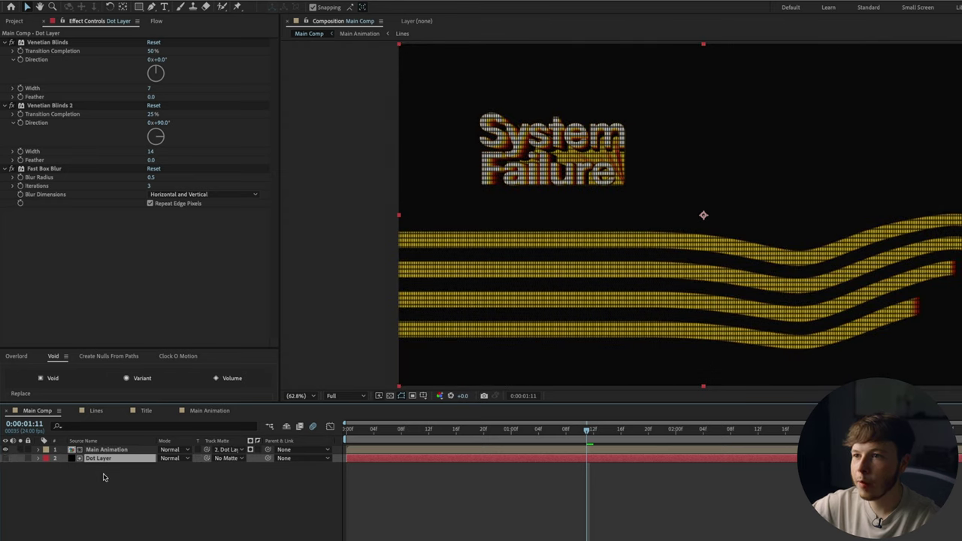
scroll(564, 224, up, 5)
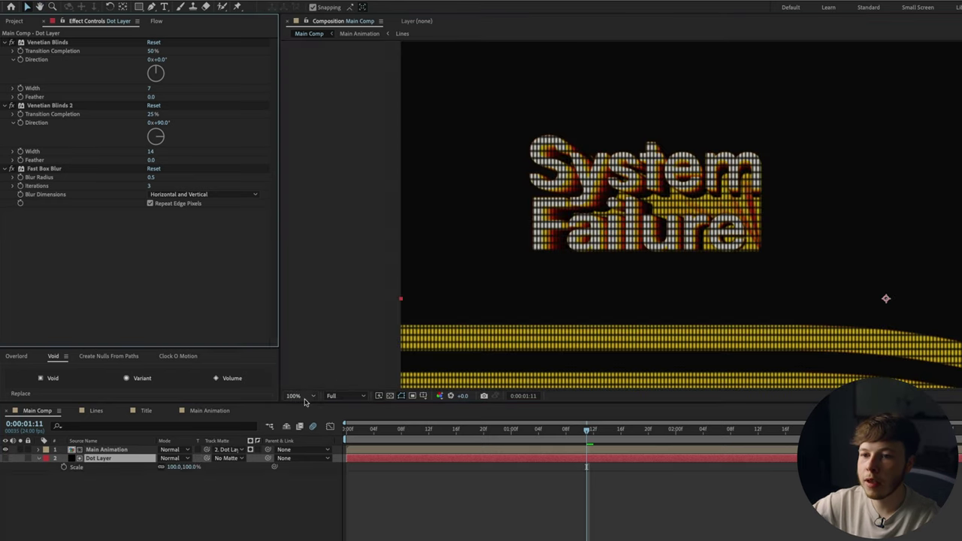
click(304, 399)
click(299, 407)
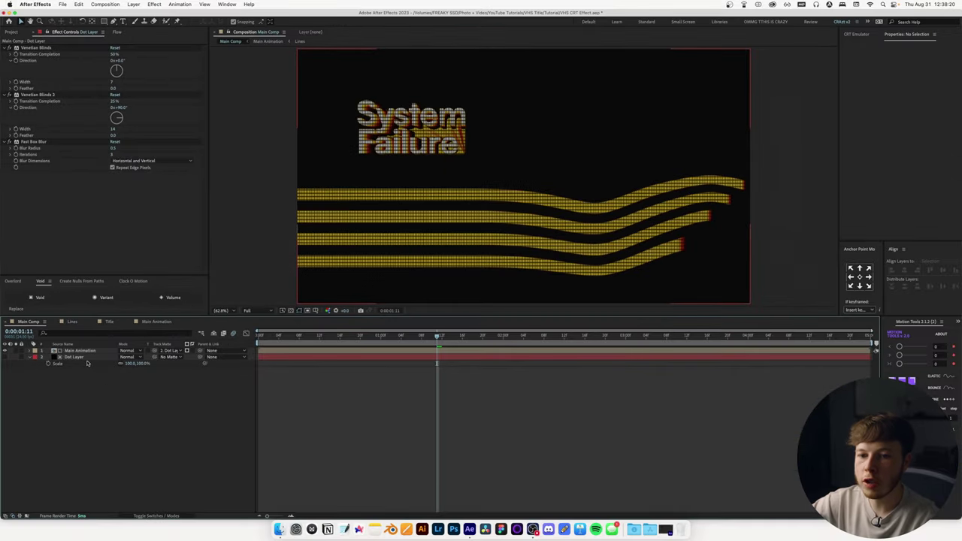
- Duplicate the Main Animation layer twice so that three copies sit above the Dot Layer
click(107, 462)
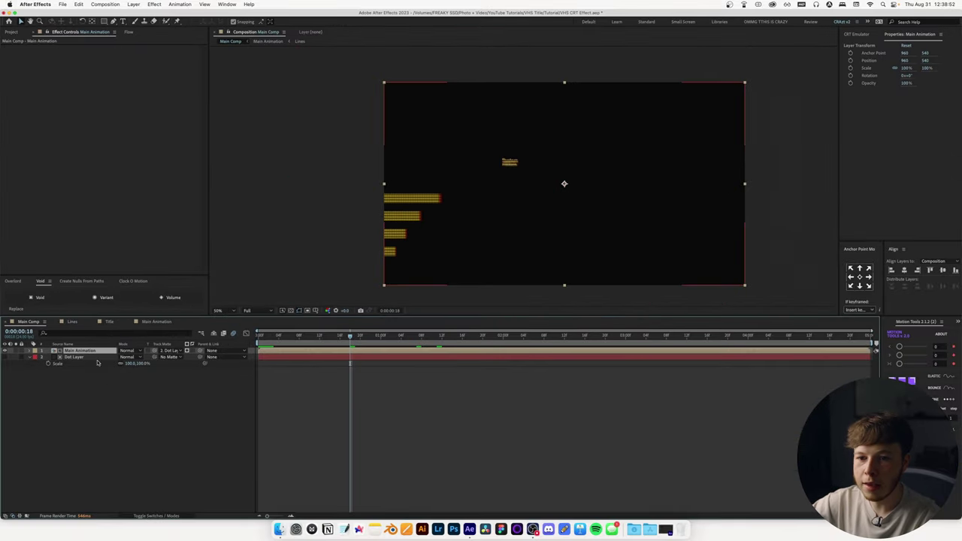
key(ctrl+d)
key(ctrl+d)
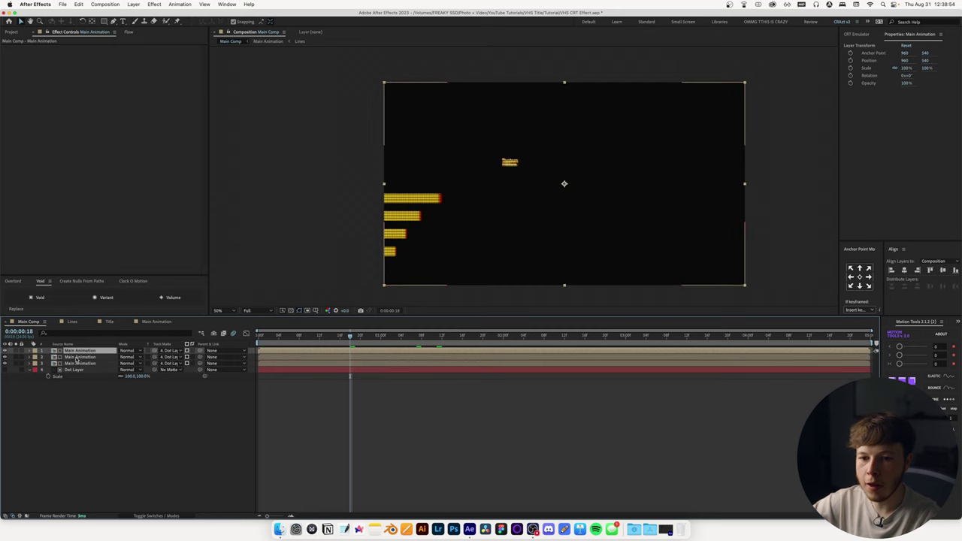
- Apply Set Channels to the lowest Main Animation layer and turn its red and green channels off
click(75, 363)
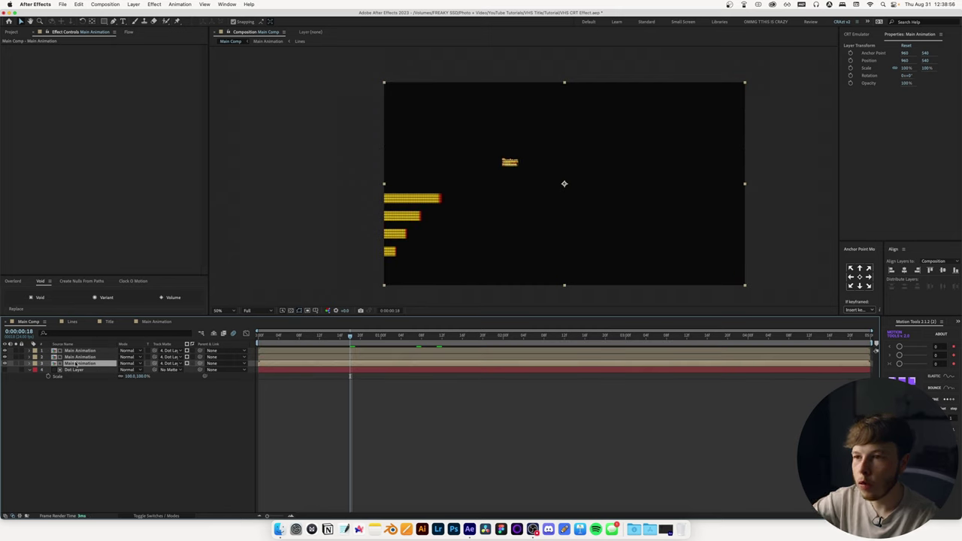
key(ctrl+space)
text(set)
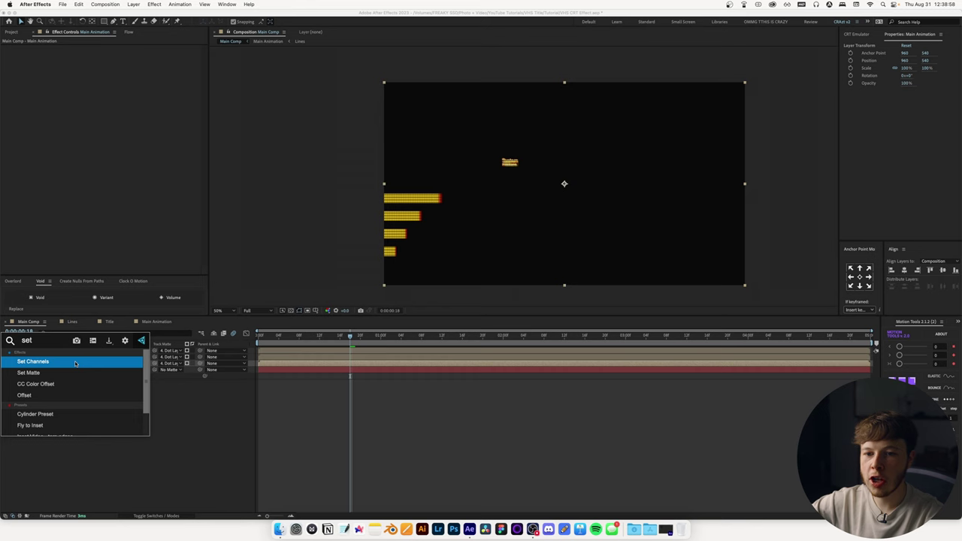
key(Return)
click(133, 59)
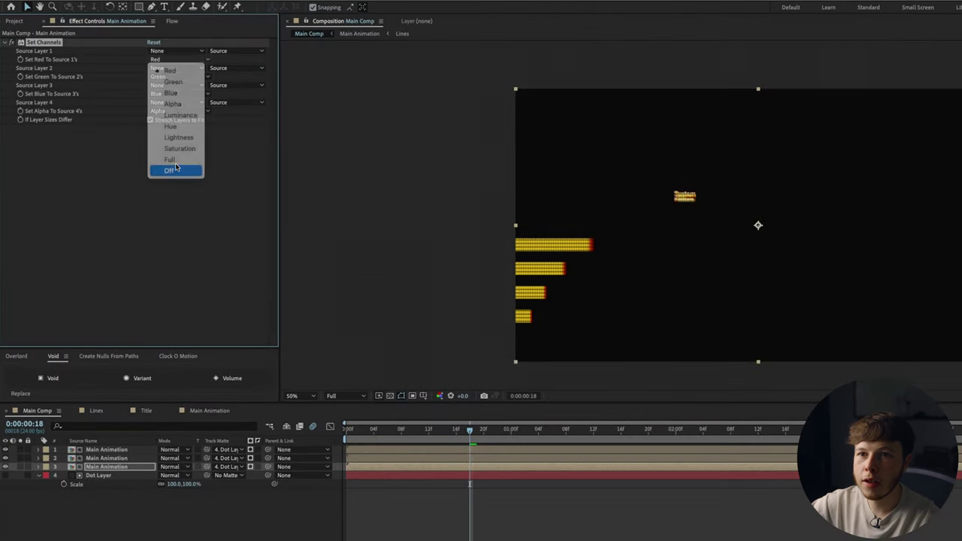
click(176, 168)
click(169, 76)
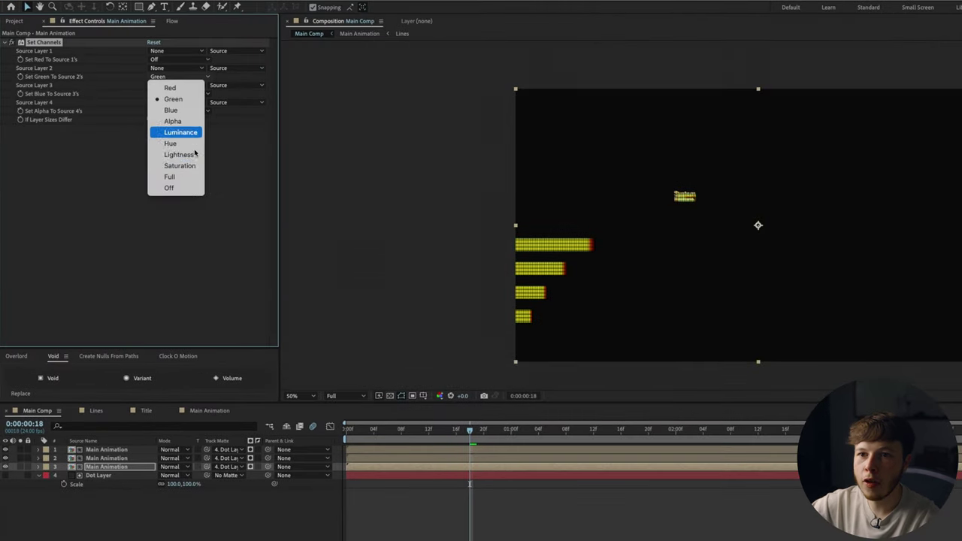
click(176, 189)
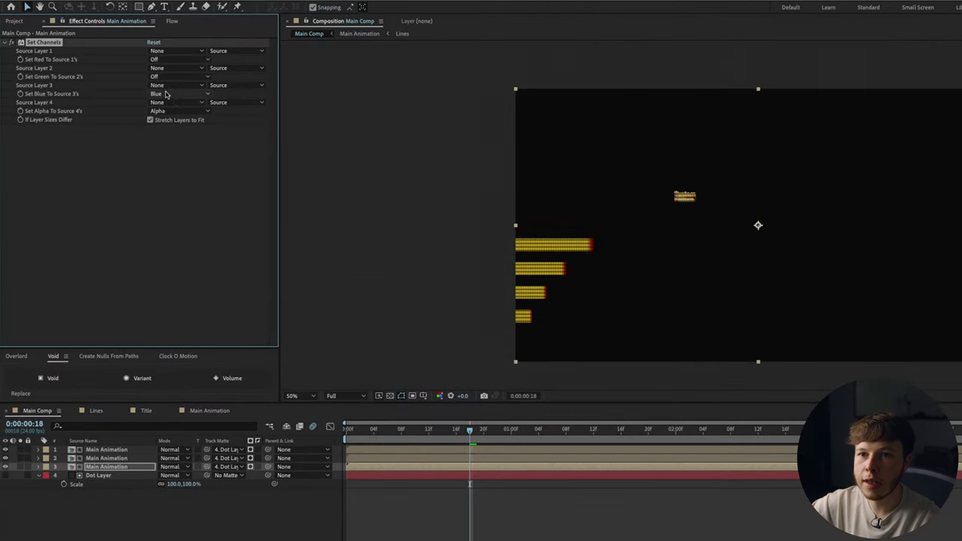
- Apply Set Channels to the middle Main Animation layer and turn its blue and red channels off
click(101, 458)
key(ctrl+space)
text(e)
text(et)
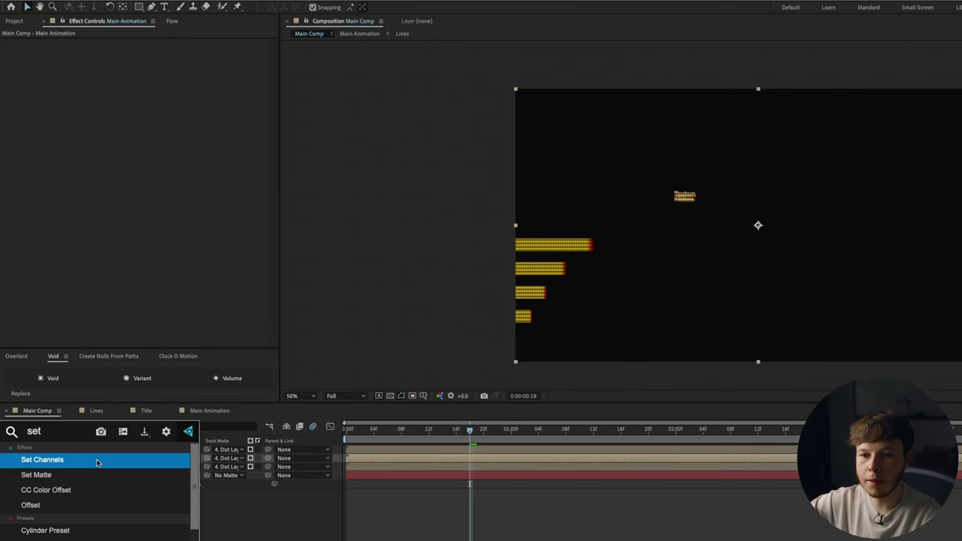
key(Down)
key(Up)
click(97, 463)
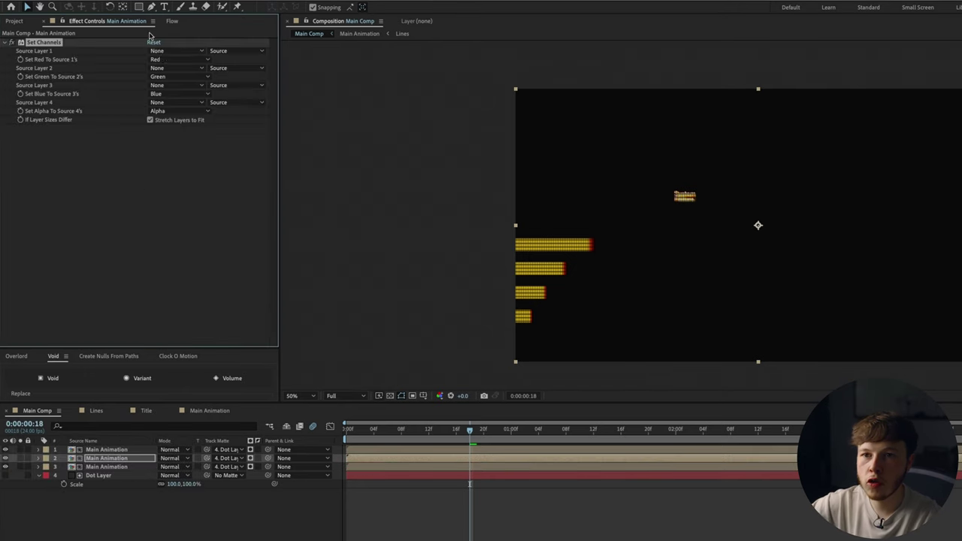
click(167, 94)
click(178, 206)
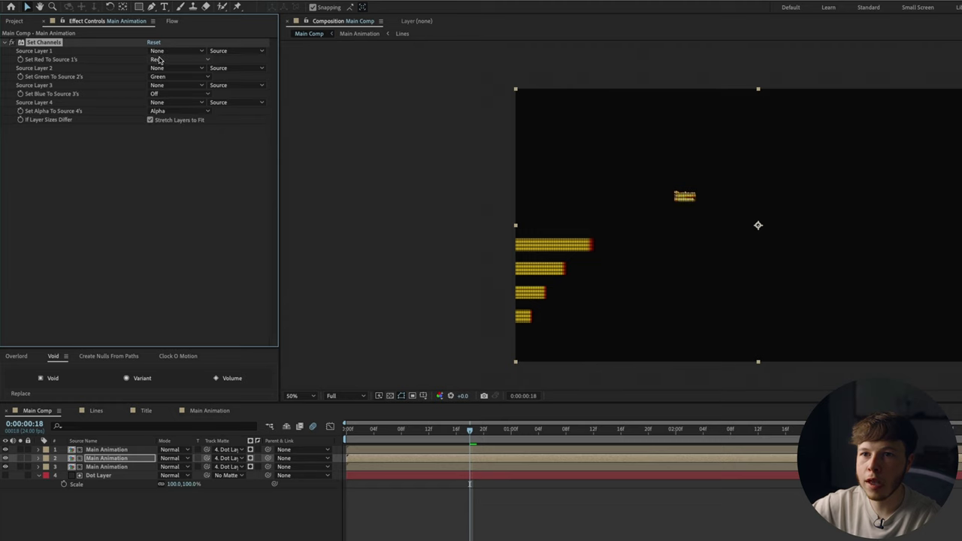
click(159, 59)
click(173, 170)
- Apply Set Channels to the uppermost Main Animation layer and turn its blue and green channels off
click(101, 449)
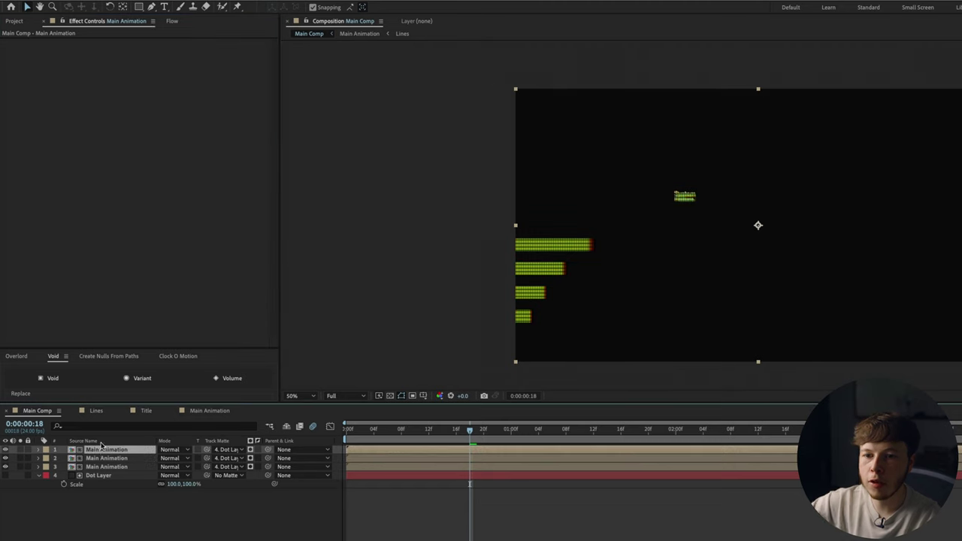
key(ctrl+space)
text(set)
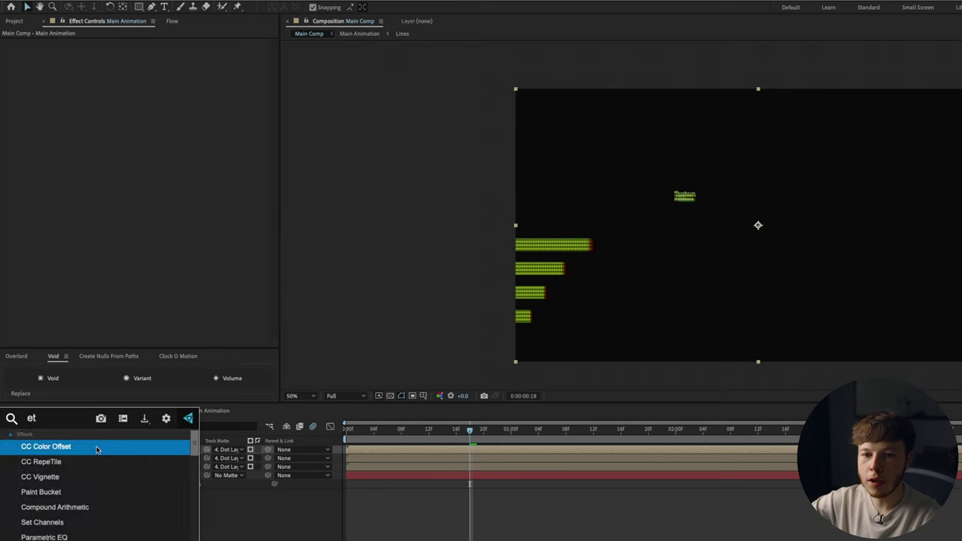
click(96, 449)
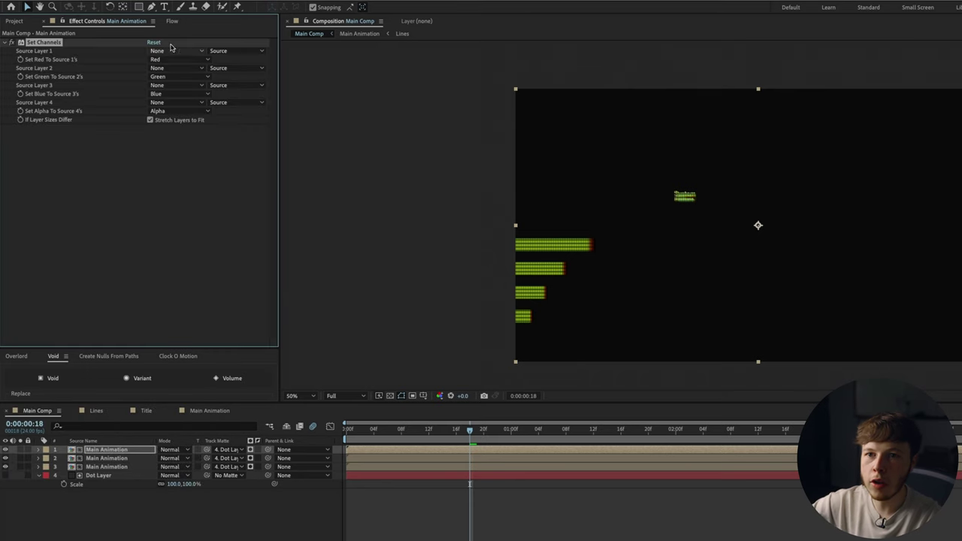
click(167, 94)
click(180, 205)
click(167, 77)
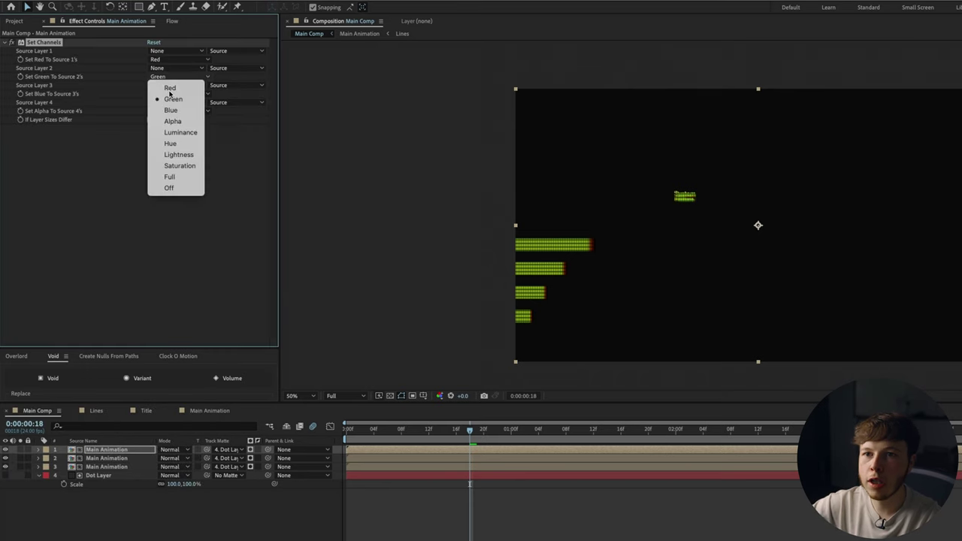
click(180, 188)
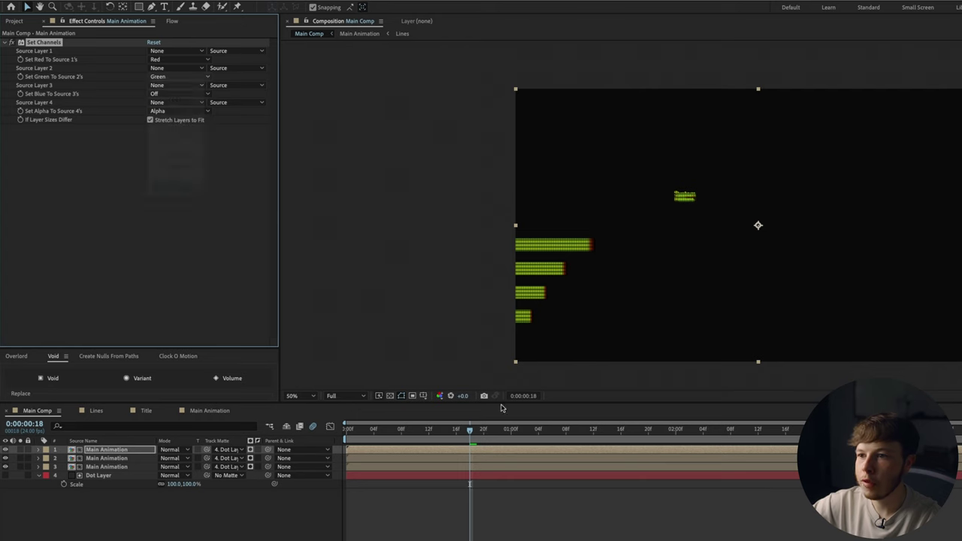
- Set the blending mode of all three Main Animation layers to Add
shift+click(97, 467)
click(179, 449)
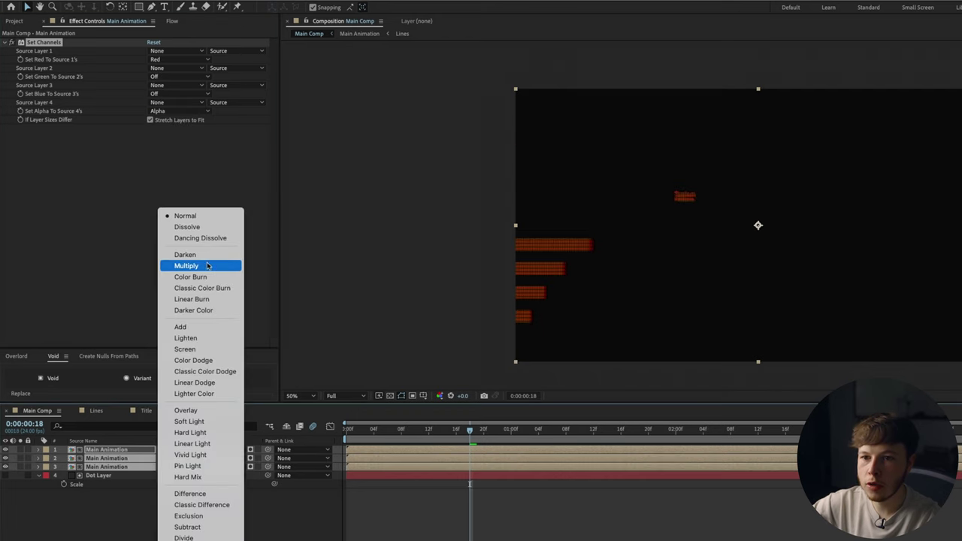
click(182, 326)
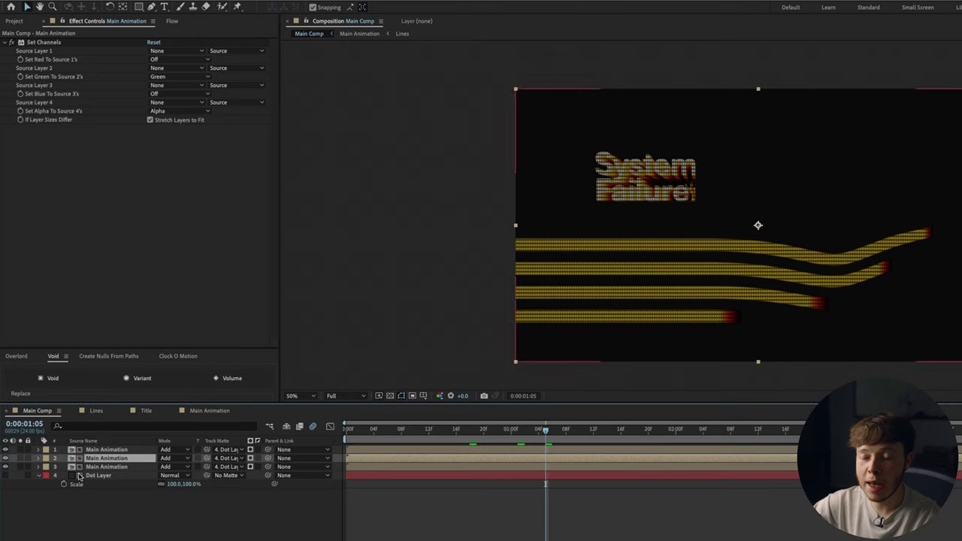
- Set the scale of the middle Main Animation layer to 100.5% and inspect the color fringing on the title
key(s)
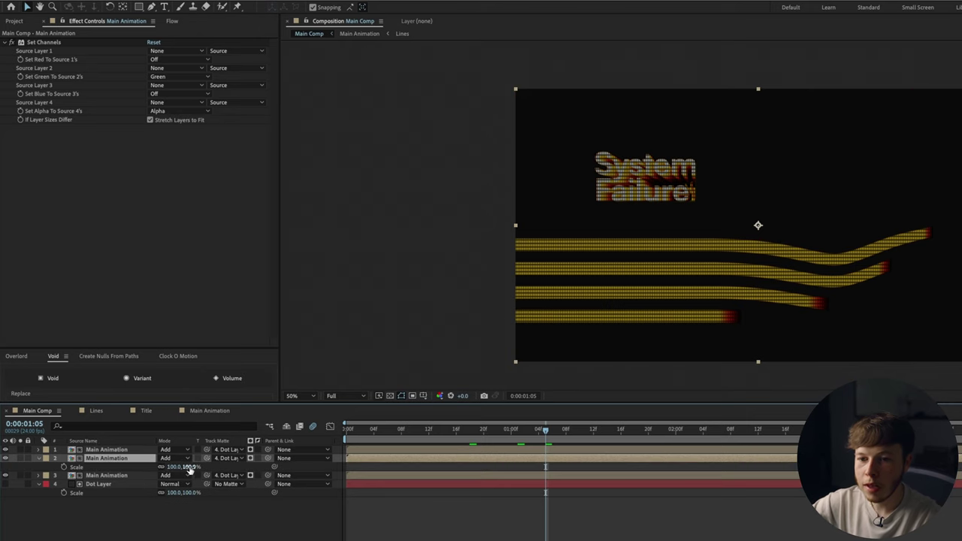
click(176, 466)
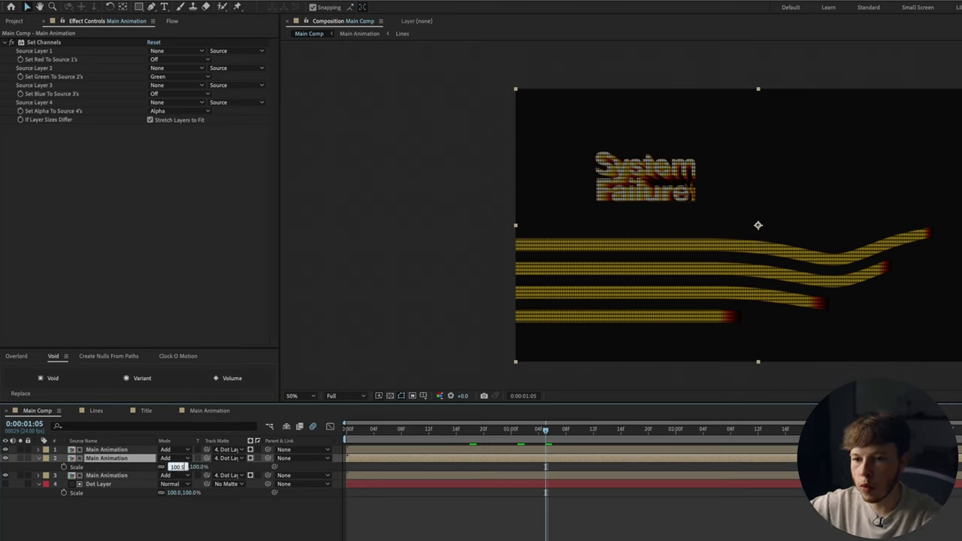
text(100.3)
key(Return)
scroll(757, 109, up, 4)
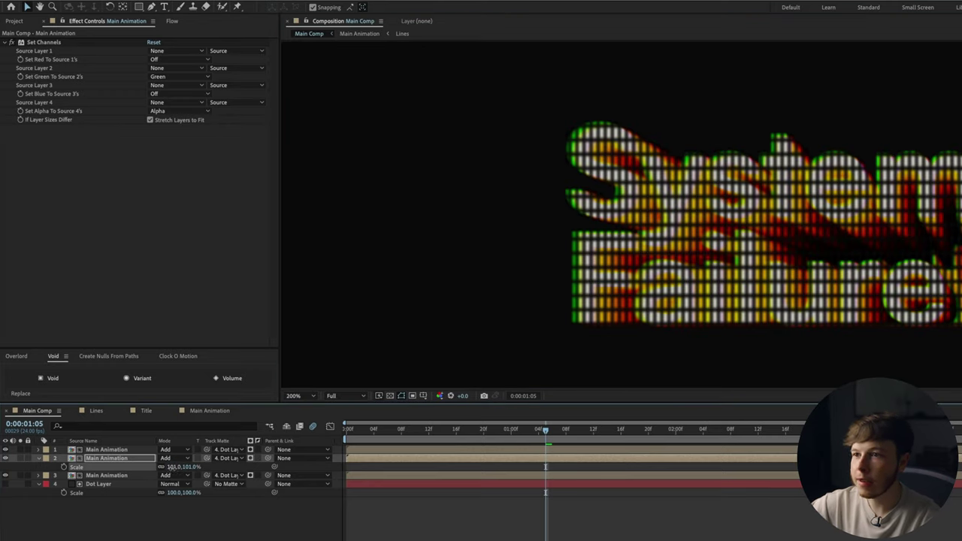
click(173, 467)
text(100)
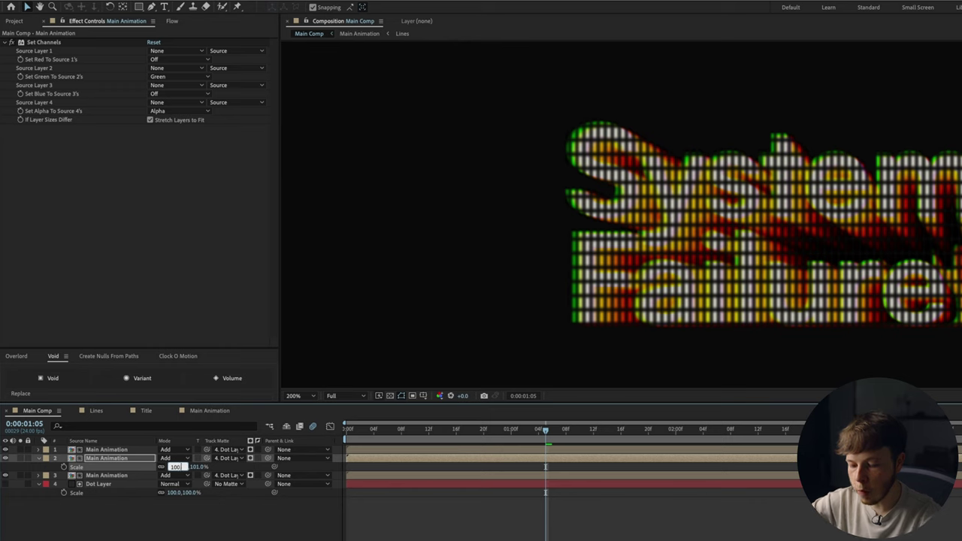
text(.5,100.5)
key(Return)
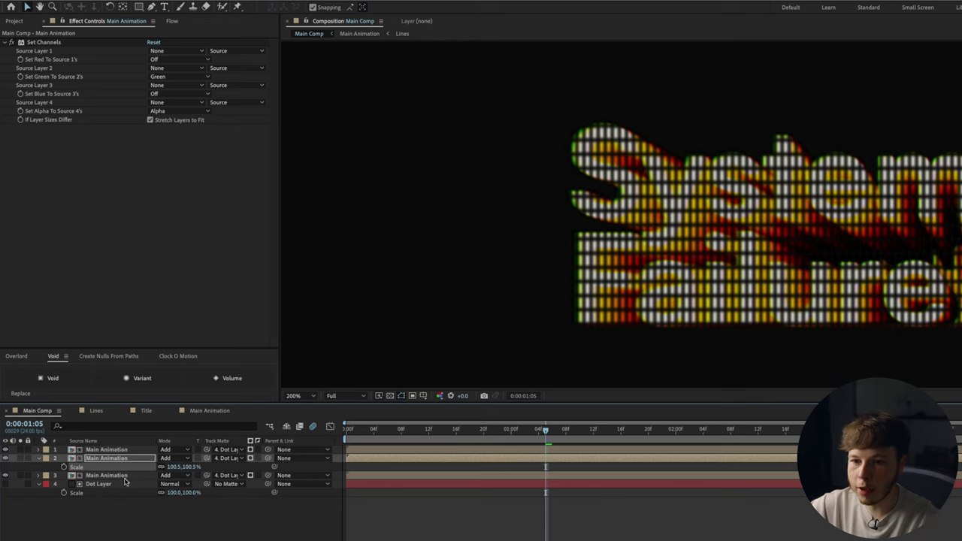
- Nudge the blue-channel Main Animation layer slightly to the right in the composition
click(125, 476)
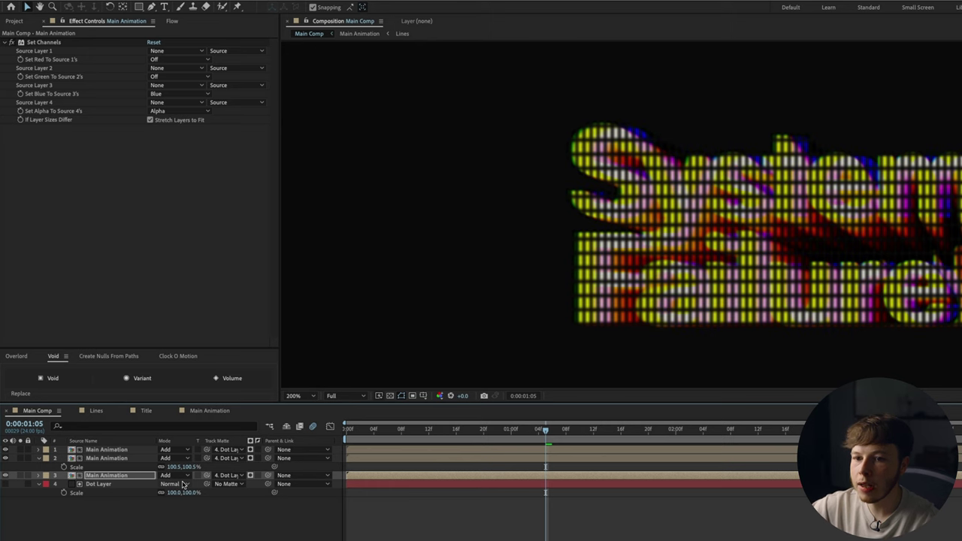
key(shift+slash)
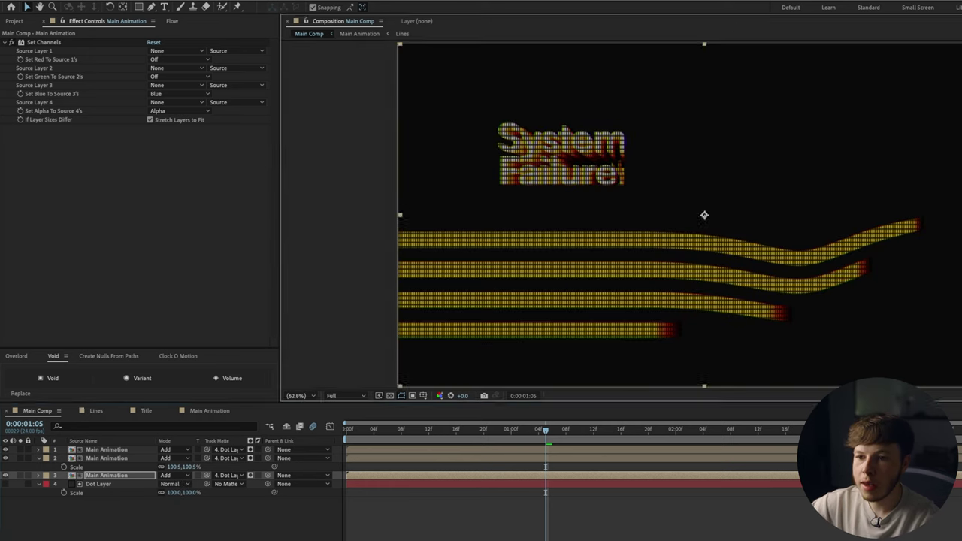
- Stagger the starts of the three Main Animation layers by one frame each and add an adjustment layer above them
key(Home)
click(121, 449)
shift+click(108, 477)
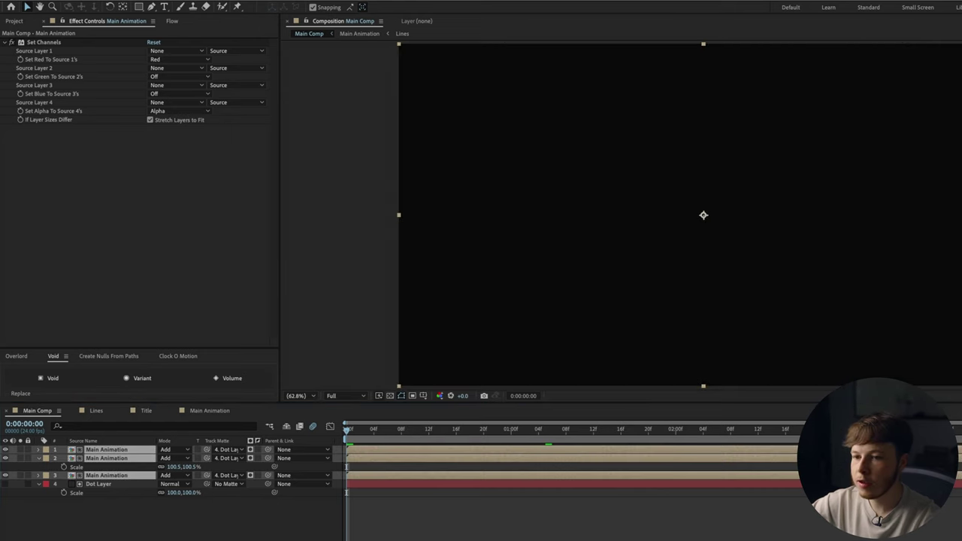
key(F2)
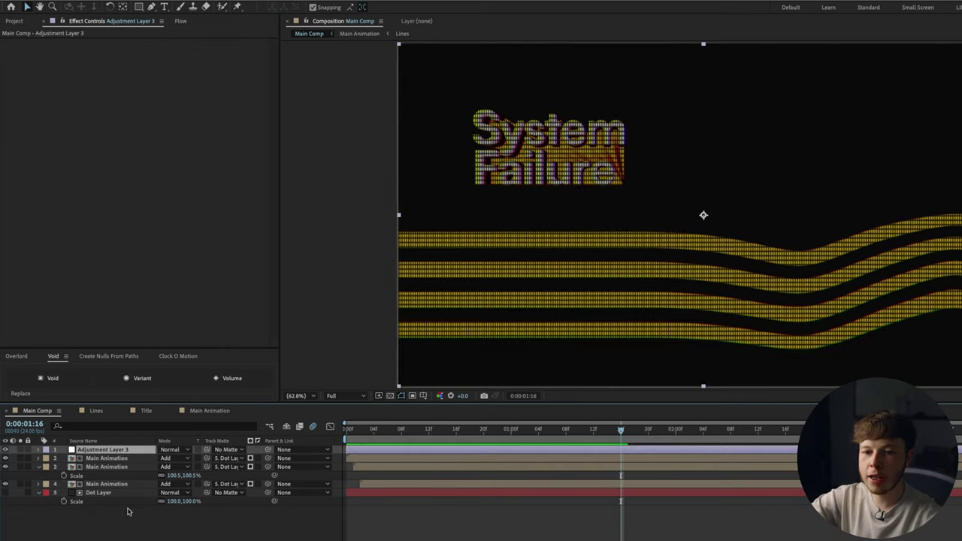
- Apply Deep Glow to the adjustment layer and set its radius to 150
key(ctrl+space)
text(dee)
click(128, 512)
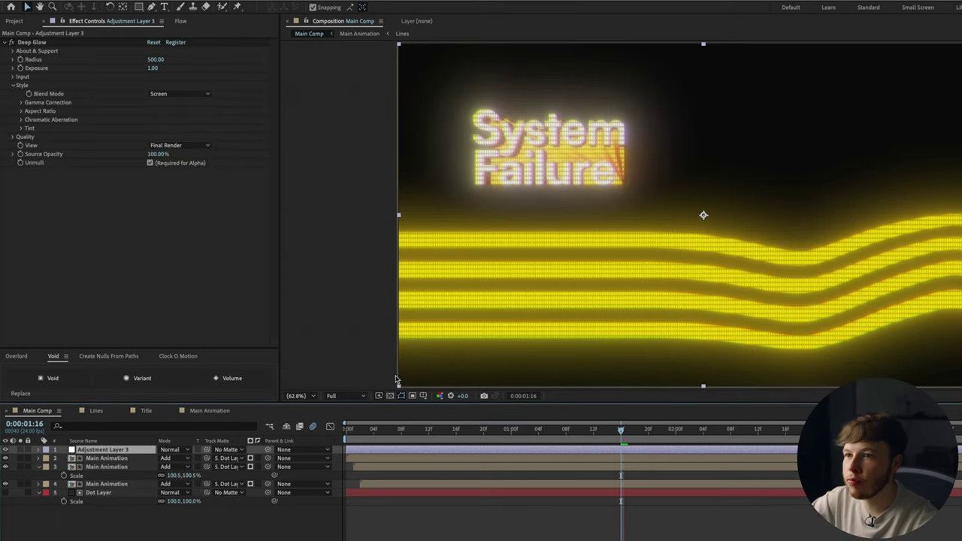
click(155, 60)
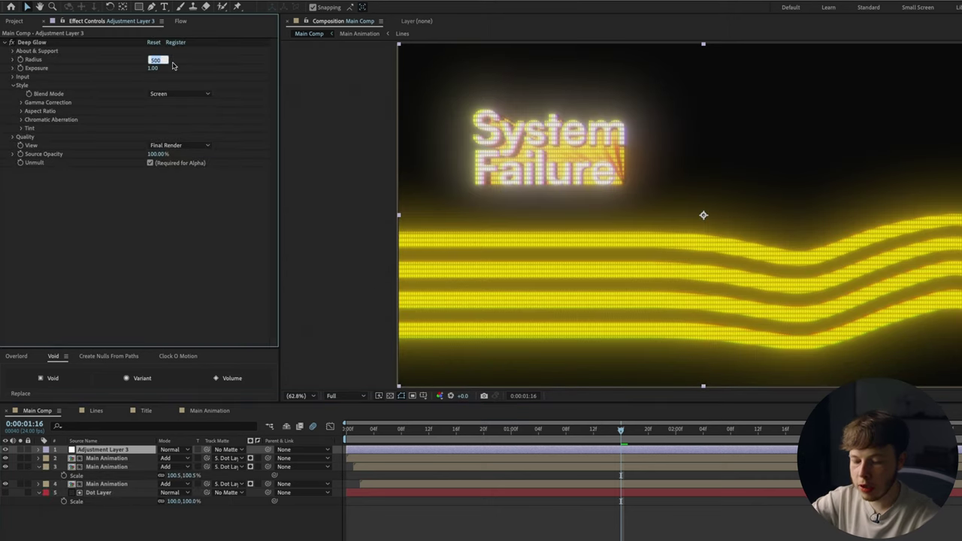
text(250)
key(Return)
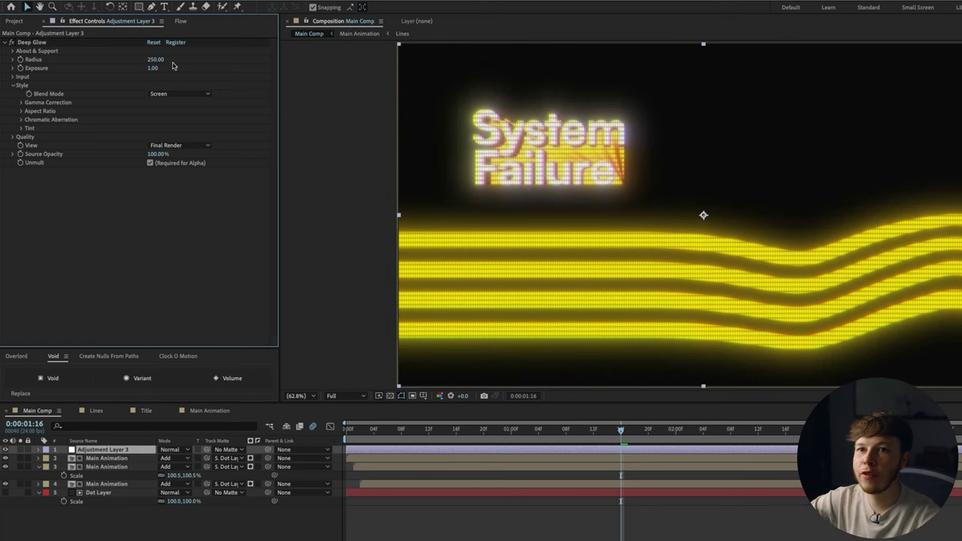
click(155, 59)
text(150)
key(Return)
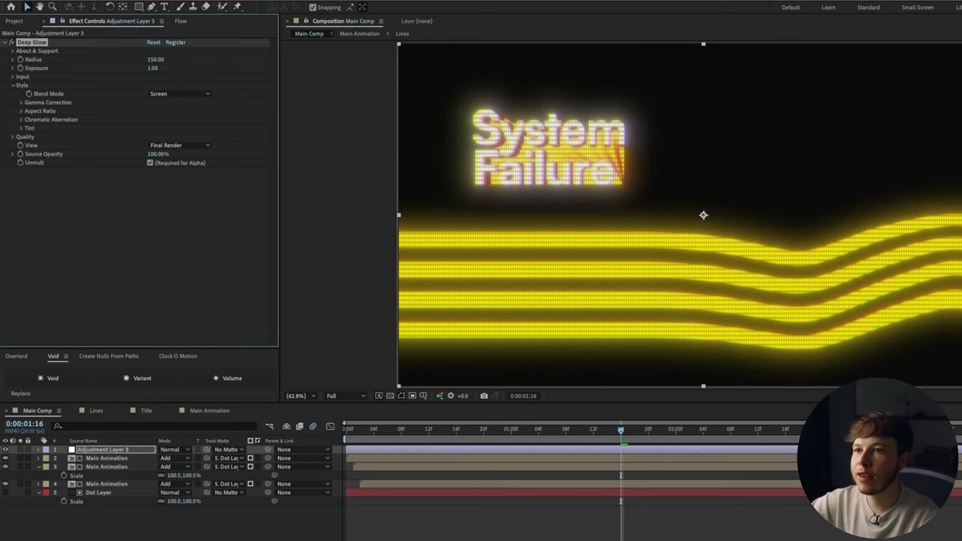
- Enable chromatic aberration in the Deep Glow effect, checking the title up close at 0:00:02:03
drag(663, 430, 696, 430)
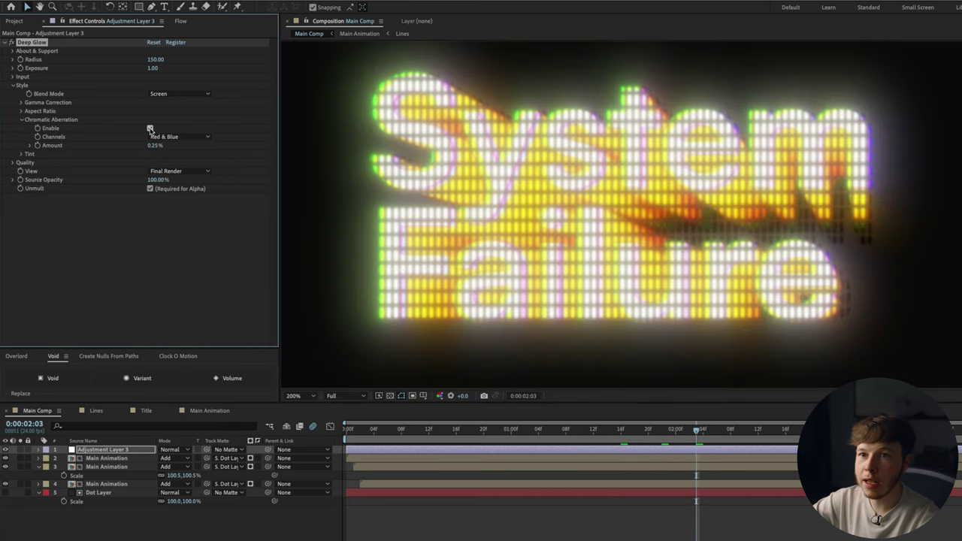
click(149, 129)
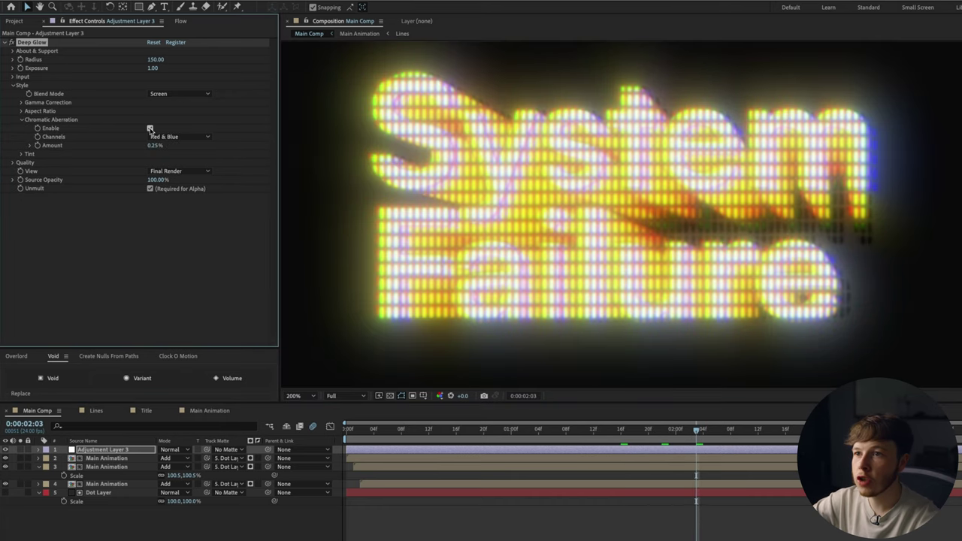
- Try a Deep Glow radius of 100 and an exposure of 0.5
click(155, 59)
text(100)
key(Return)
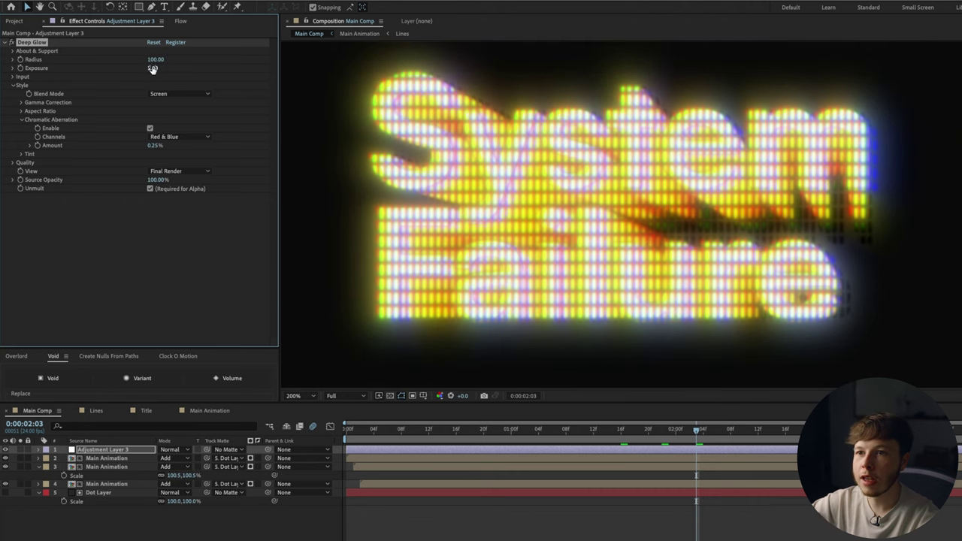
click(152, 68)
text(0.5)
key(Return)
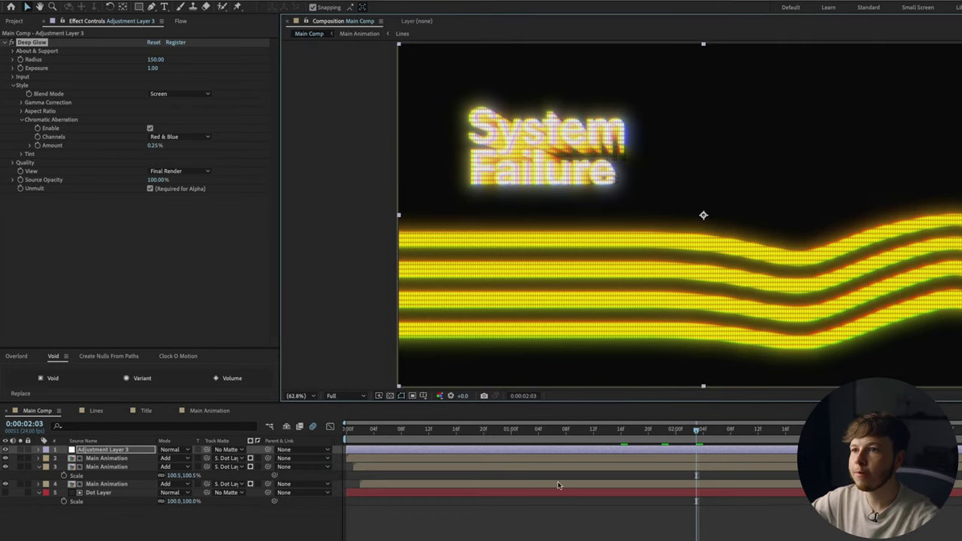
- Set the green-channel Main Animation layer's scale back to 100% and scale the red-channel layer to 99.8%
click(95, 467)
click(173, 476)
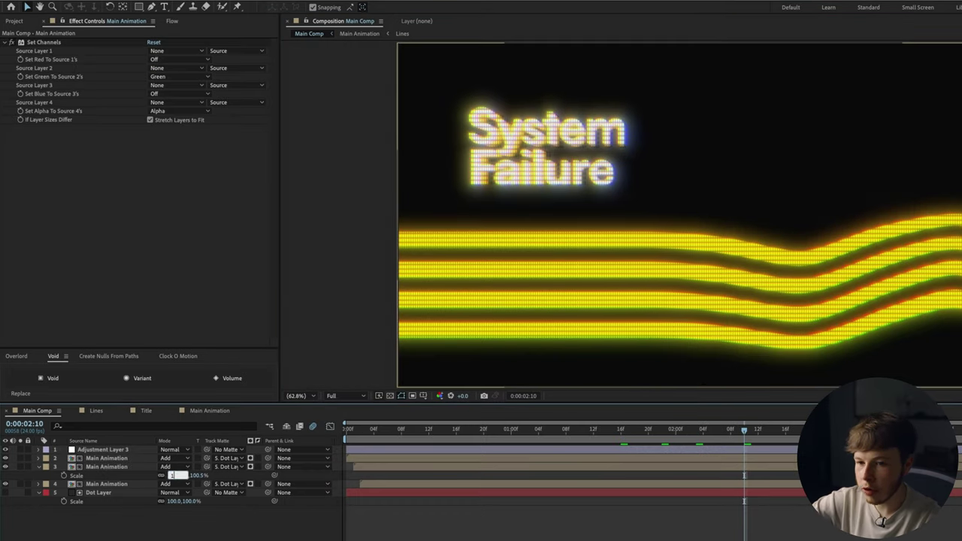
key(Return)
click(105, 459)
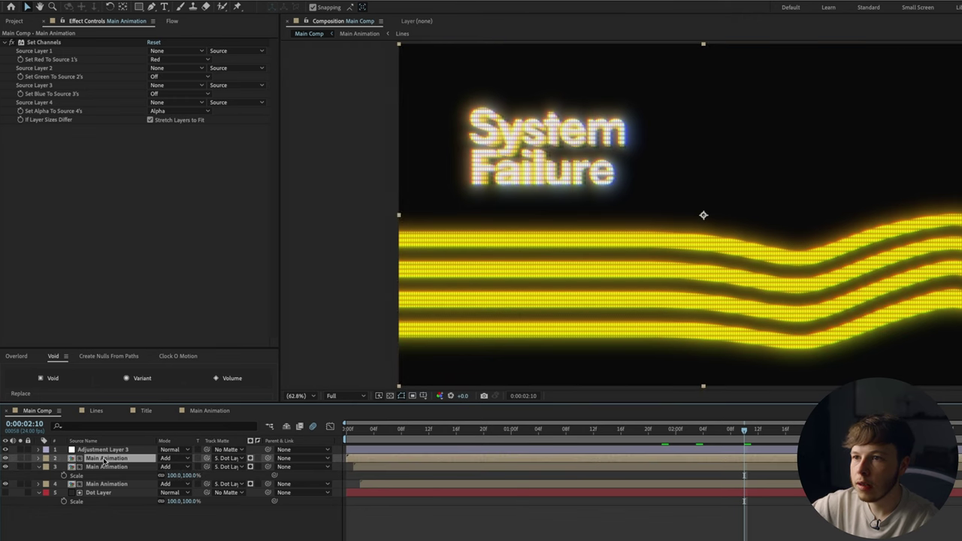
key(s)
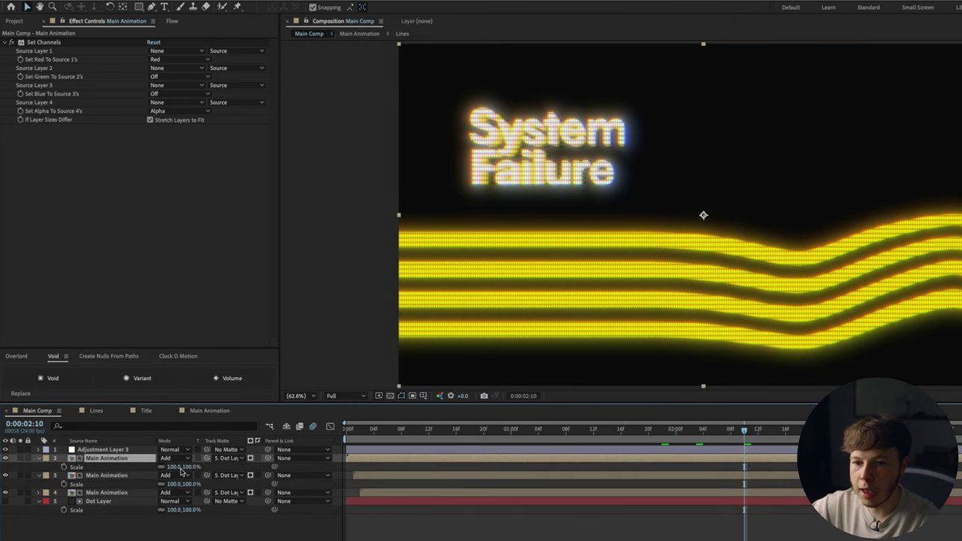
click(174, 467)
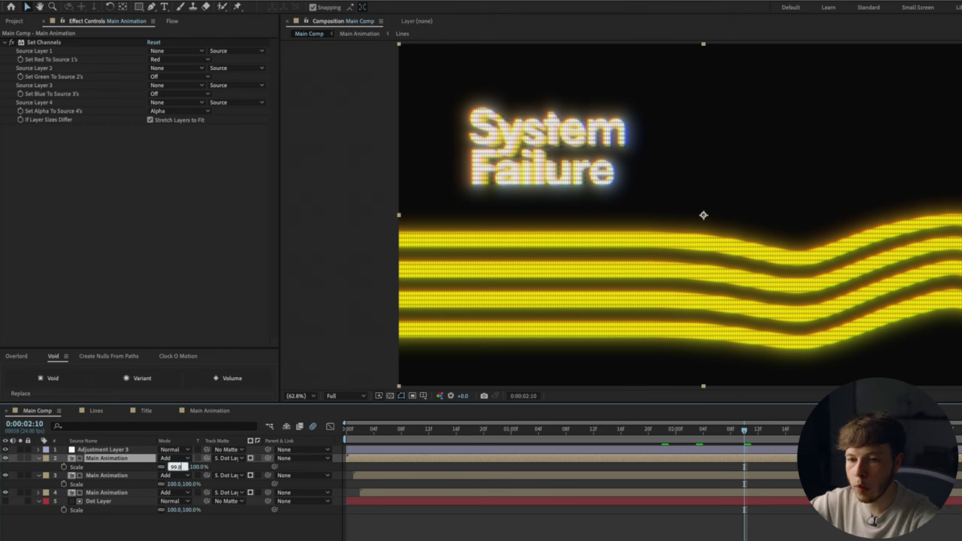
text(99.8)
key(Return)
- Apply the Transform effect to the green-channel Main Animation layer
click(107, 487)
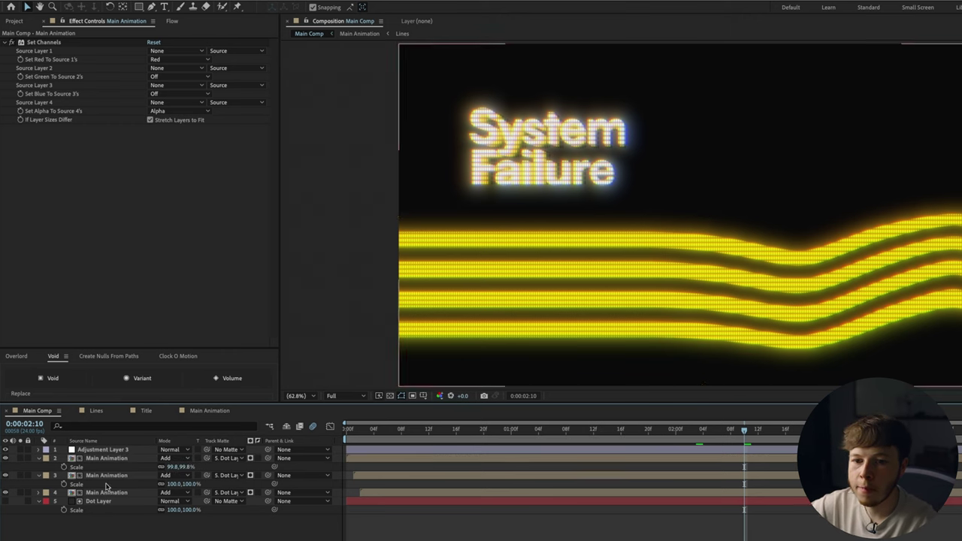
click(107, 476)
key(ctrl+space)
text(tra)
key(Return)
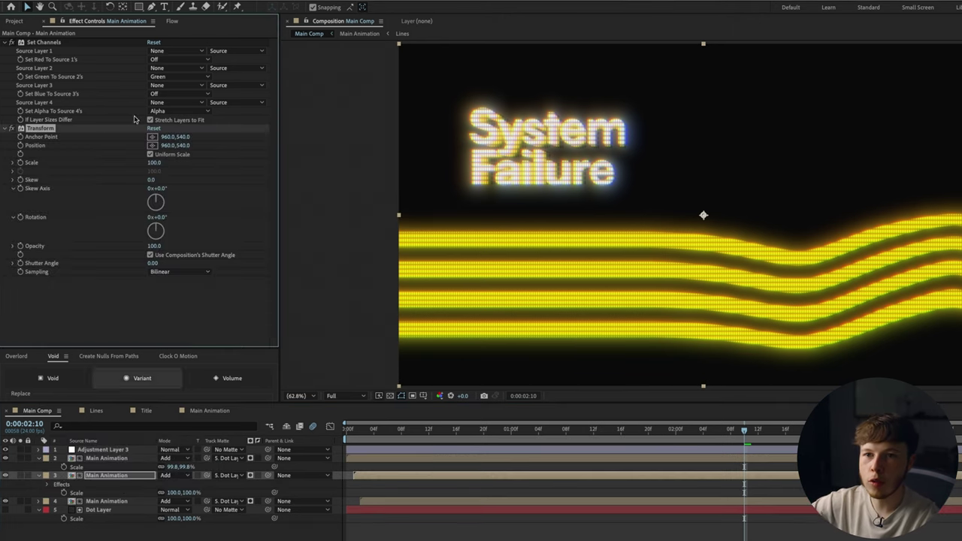
- Add the expression posterizeTime(6) followed by wiggle(200,3) to the Transform effect's position and collapse the layer properties
alt+click(20, 146)
text(posterizeTime(6) )
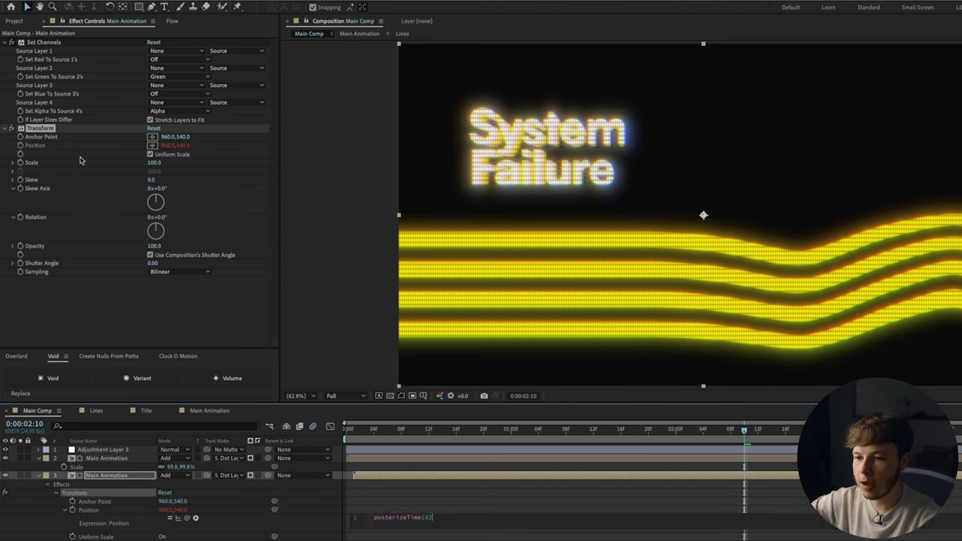
text(wiggle())
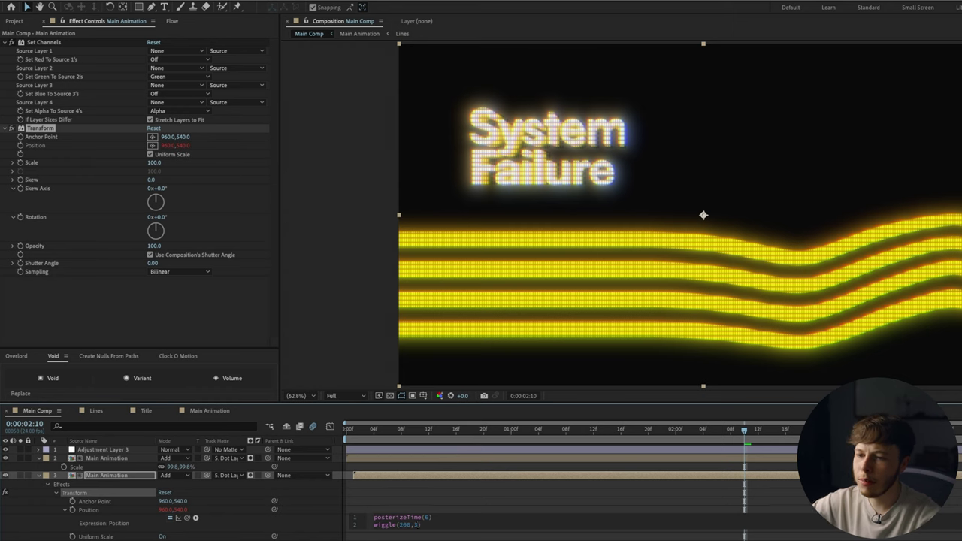
key(F2)
key(u)
- Preview the jittering animation from 0:00:00:05, then show the layer switches and check the frame at 0:00:00:15
drag(457, 431, 380, 436)
key(space)
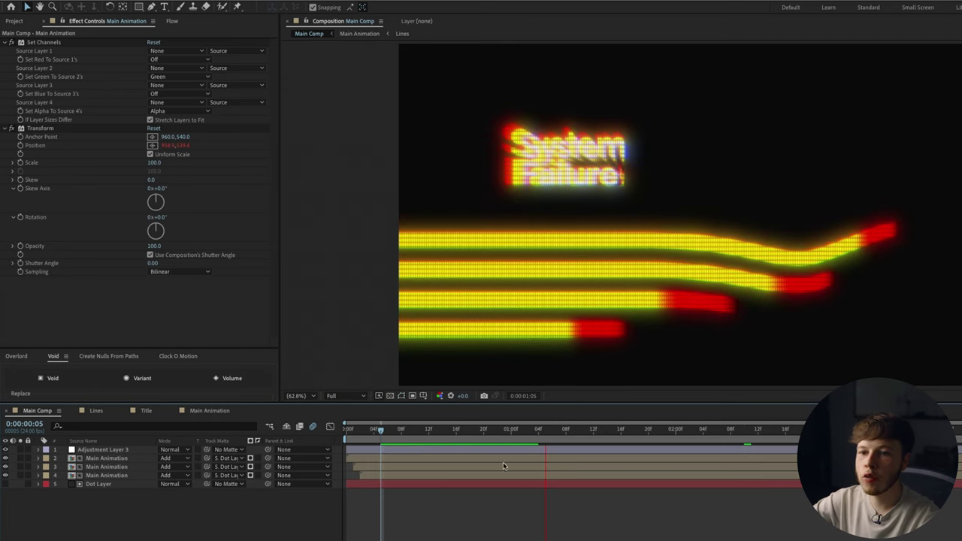
key(space)
key(F4)
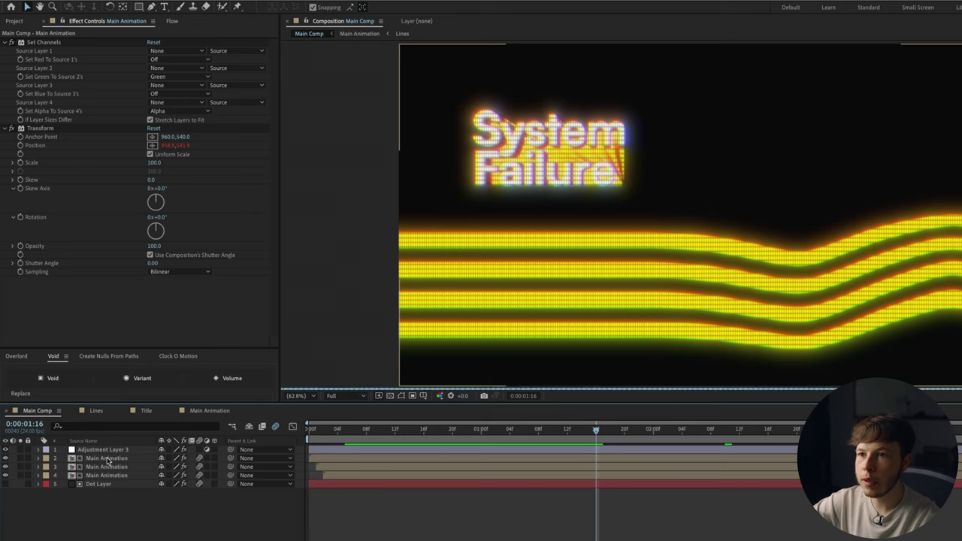
click(416, 431)
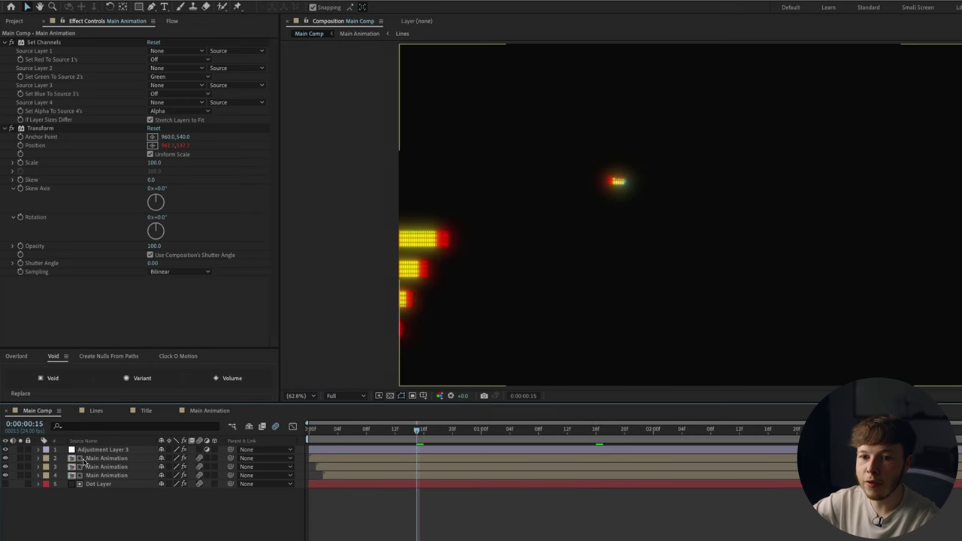
- Inside the Main Animation composition, go to 0:00:01:08 and add a top adjustment layer with the Hue/Saturation effect
double_click(102, 465)
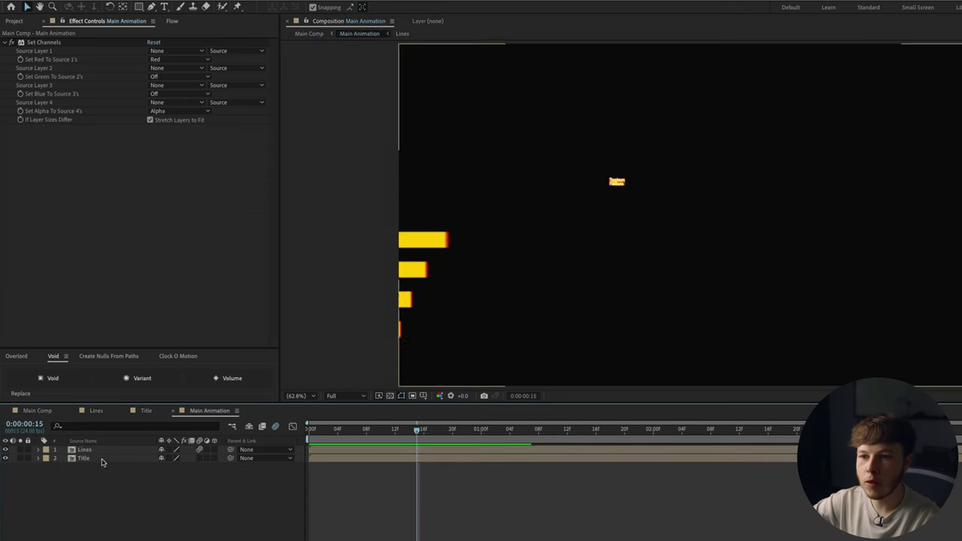
click(400, 430)
drag(401, 432, 538, 430)
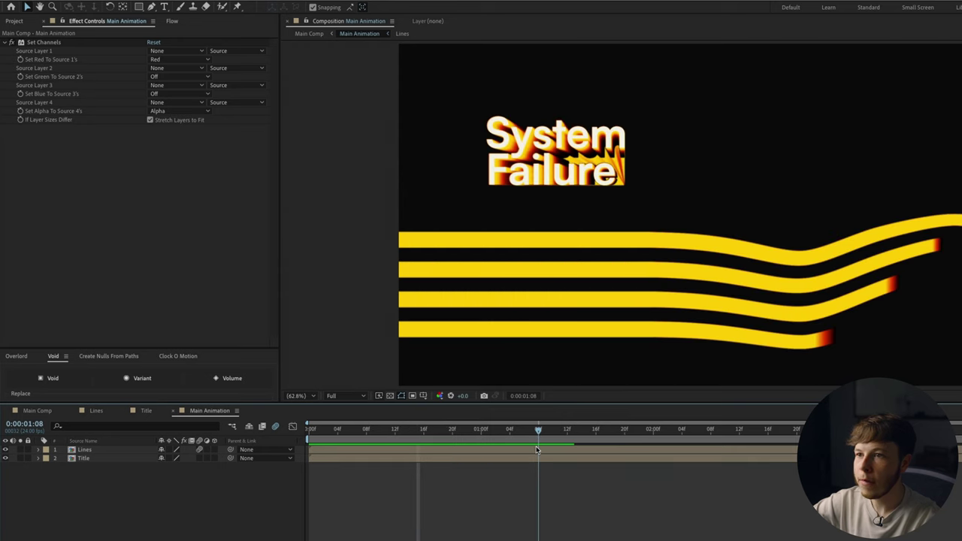
key(ctrl+alt+y)
key(ctrl+space)
text(hue)
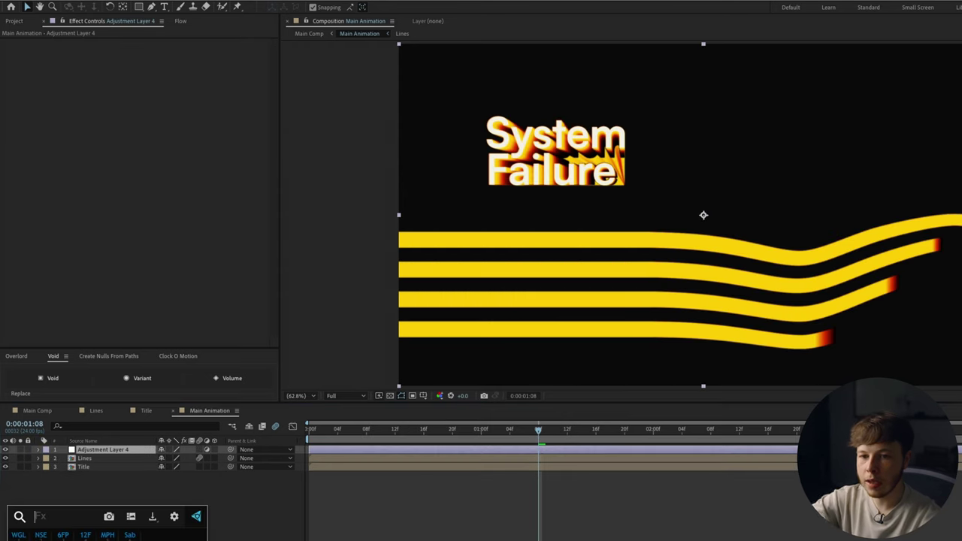
key(Return)
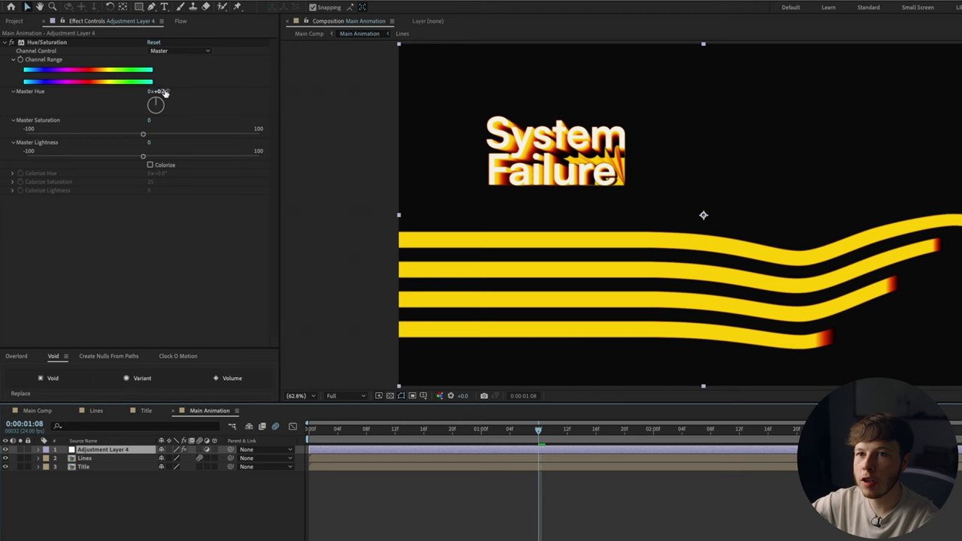
- Set the Master Hue to +160° and check the recoloured title and lines in Main Comp up to 0:00:02:08
drag(164, 92, 240, 93)
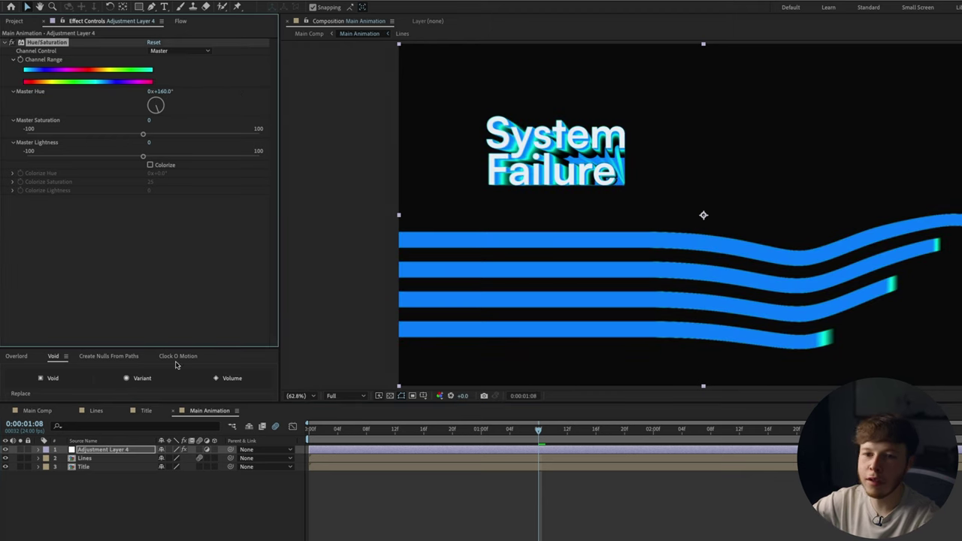
click(52, 412)
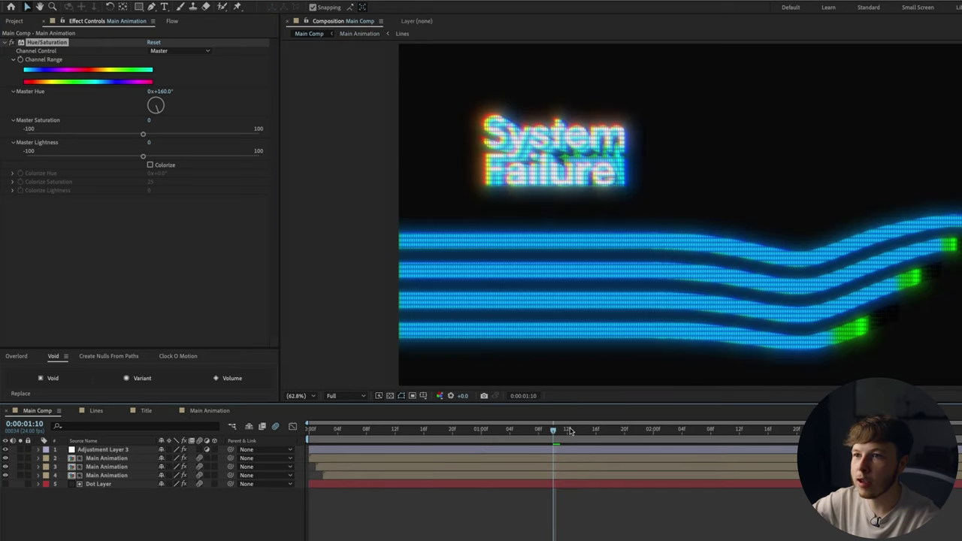
drag(570, 430, 710, 431)
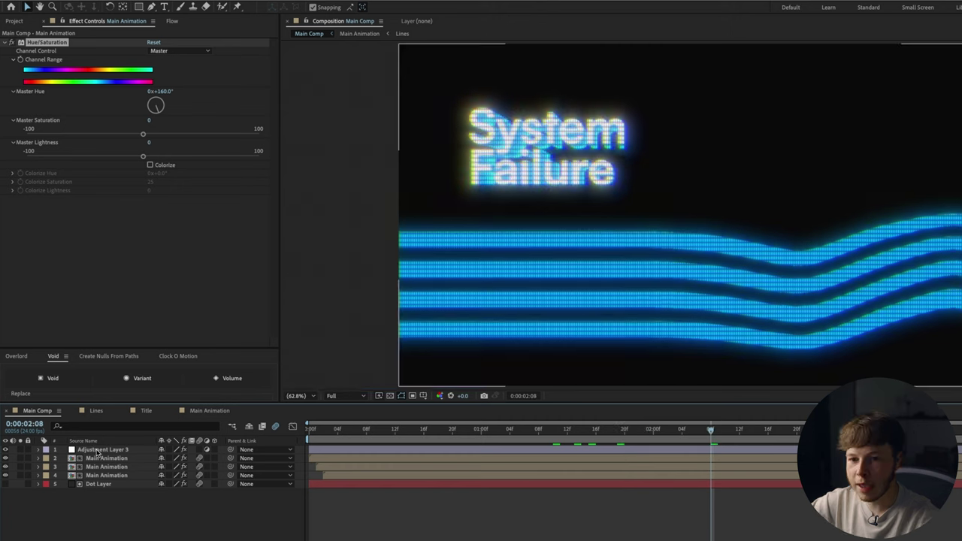
- Add an adjustment layer at the top of Main Comp and apply Posterize Time at a frame rate of 12
click(97, 450)
key(ctrl+d)
key(ctrl+space)
text(po)
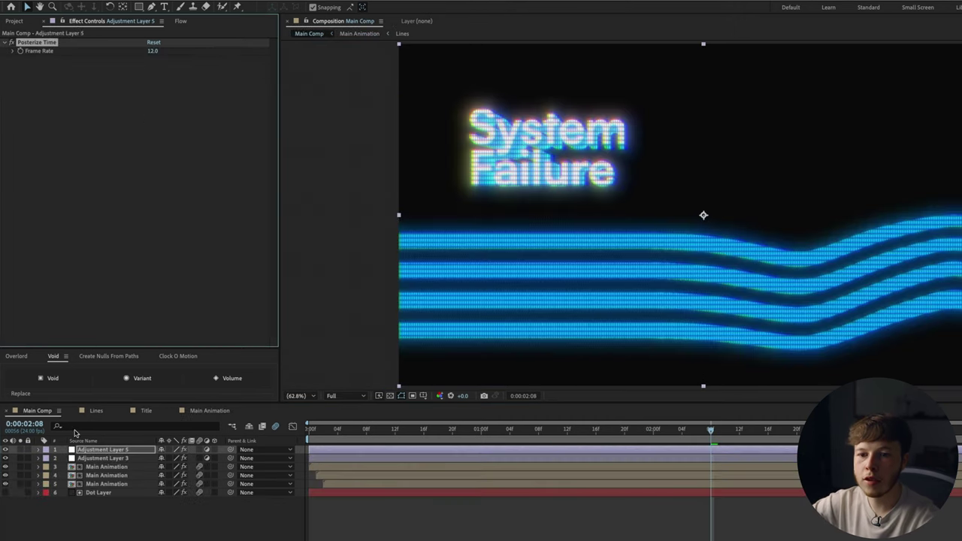
- Duplicate the Posterize Time adjustment layer and replace the effect on the lower copy with Transform
click(97, 449)
key(ctrl+d)
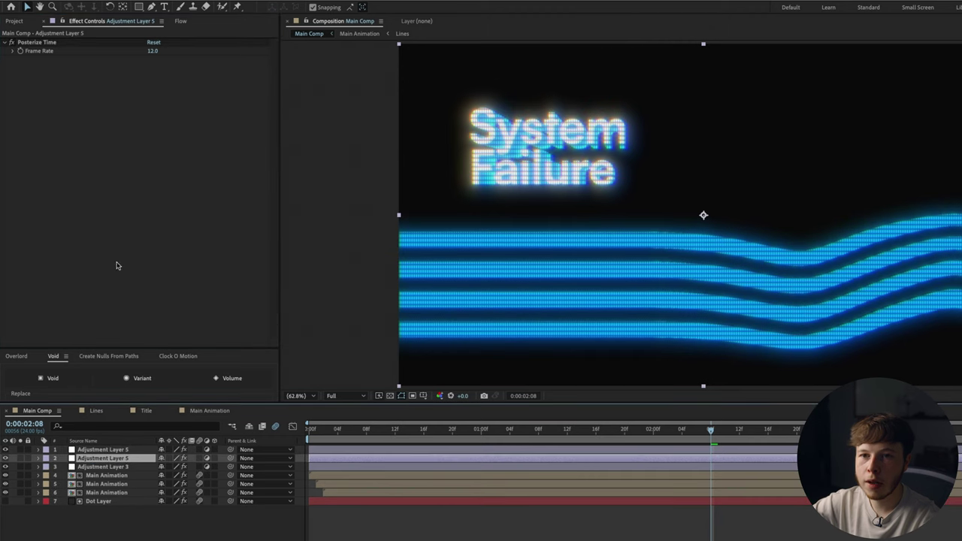
click(45, 43)
key(Delete)
key(ctrl+space)
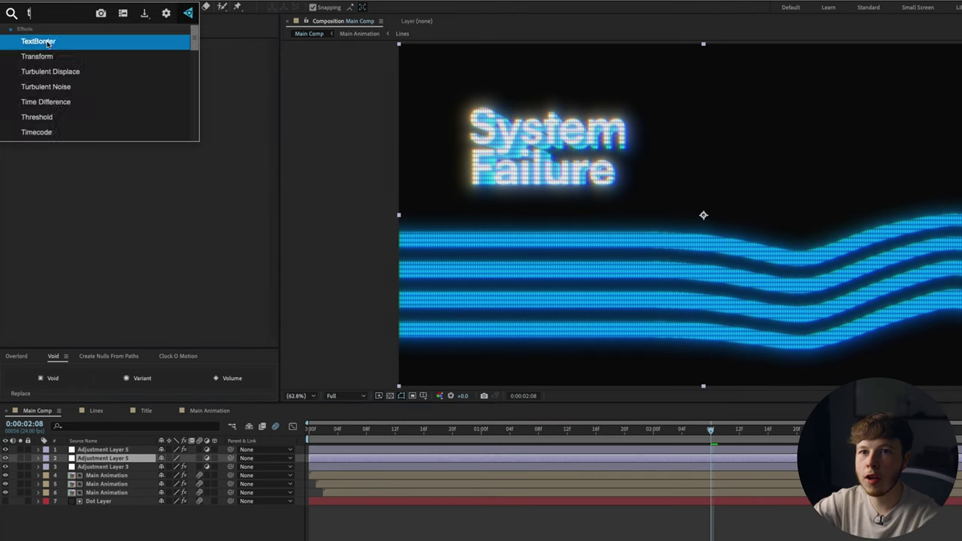
key(Escape)
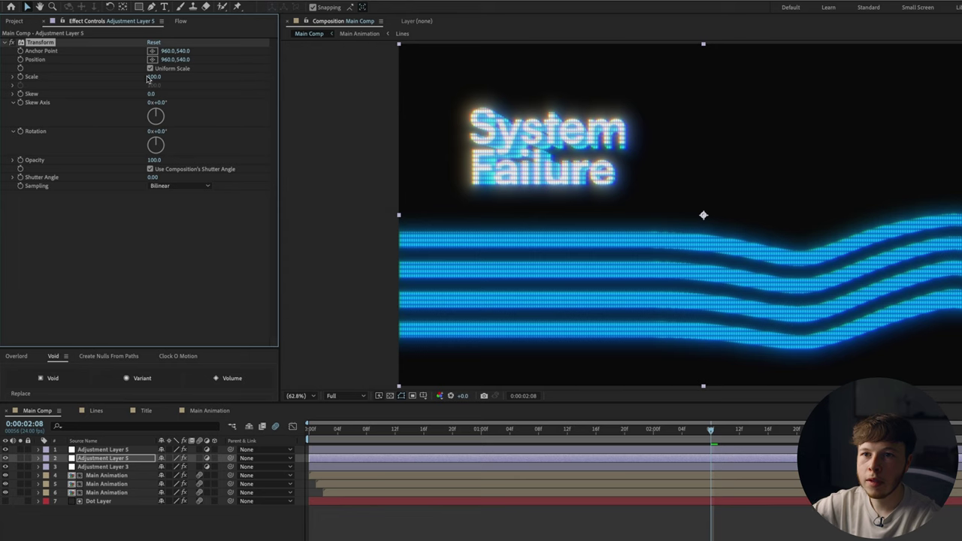
- Set the Transform effect's scale to 101 and give its position the expression posterizeTime(6) followed by wiggle(15,3)
click(154, 76)
key(Return)
alt+click(21, 60)
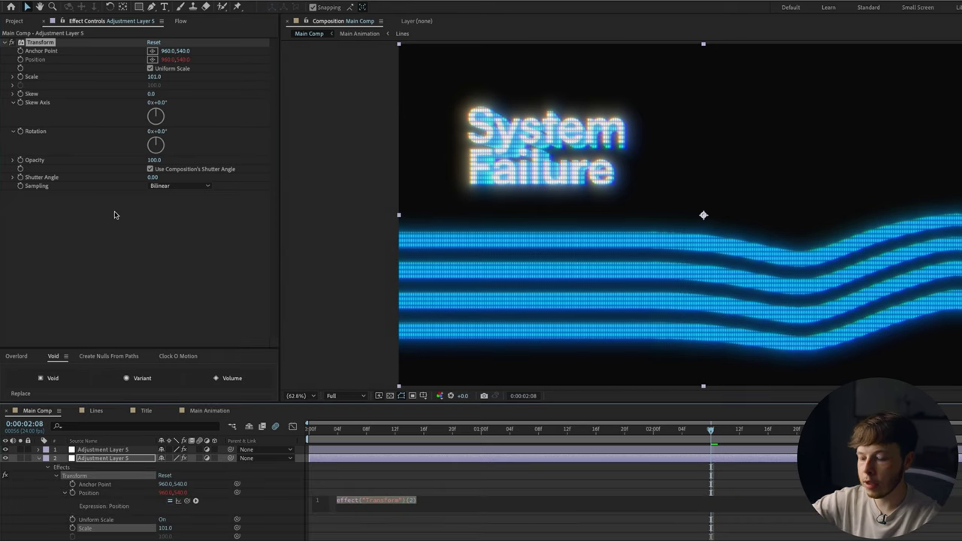
text(posterizeTime()6)
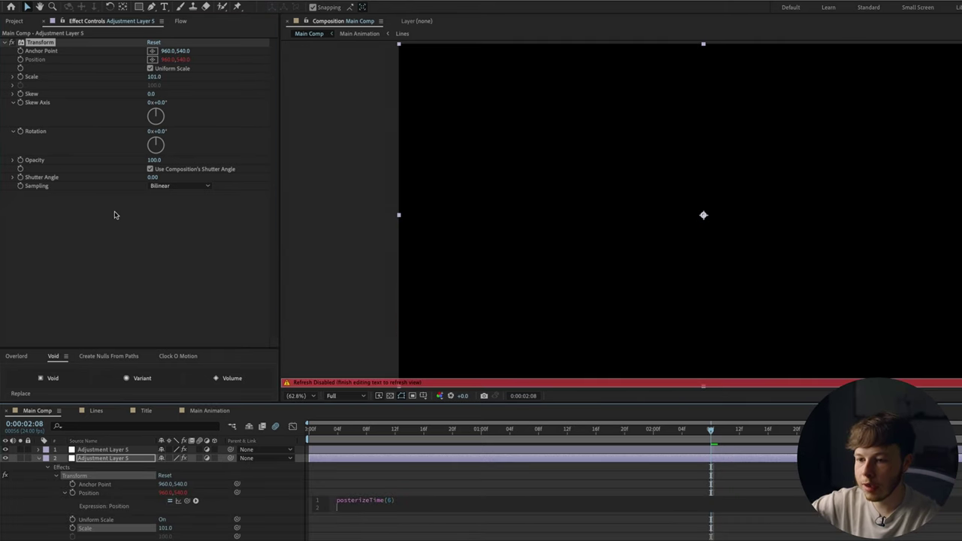
text(wiggle(15,3)
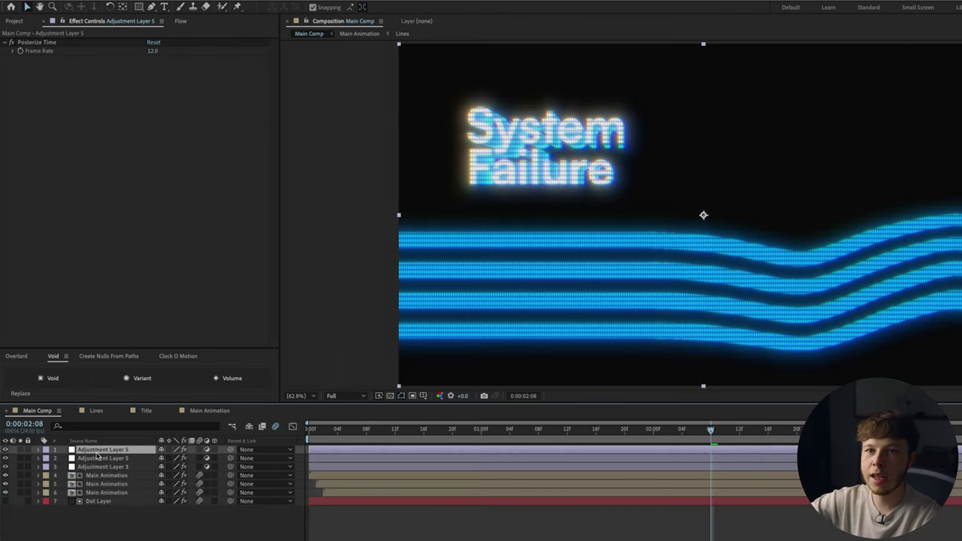
- Rename the three adjustment layers from the top down as Posterize Time, Camera Shake and Deep Glow
key(Return)
text(Posterize Time)
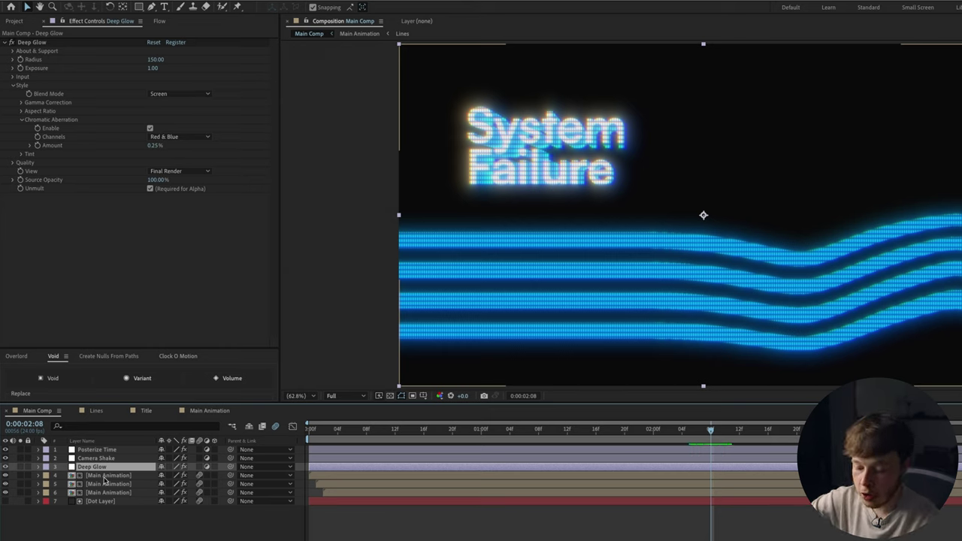
- Add an adjustment layer above Deep Glow, apply Curves and bend the upper part of the RGB curve upward to brighten the image
key(ctrl+alt+y)
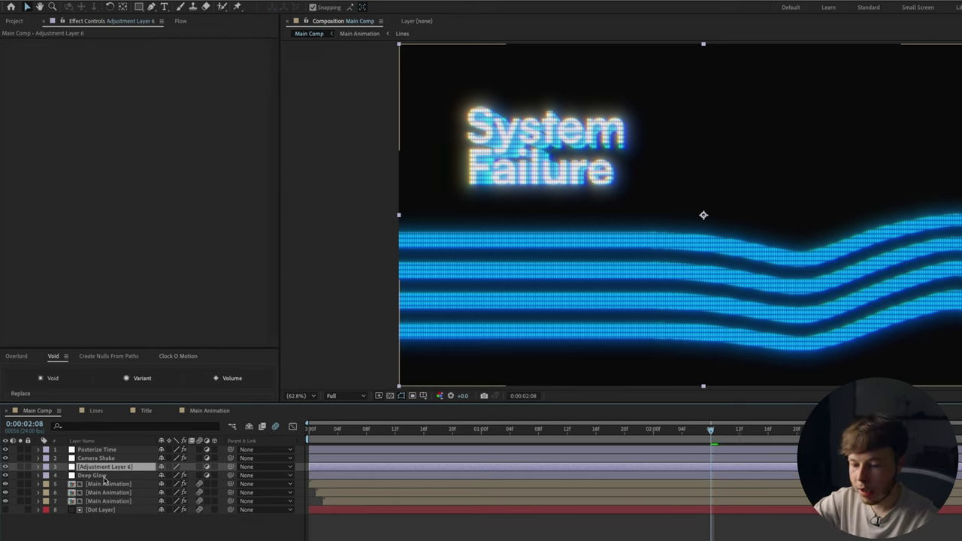
key(ctrl+space)
text(curv)
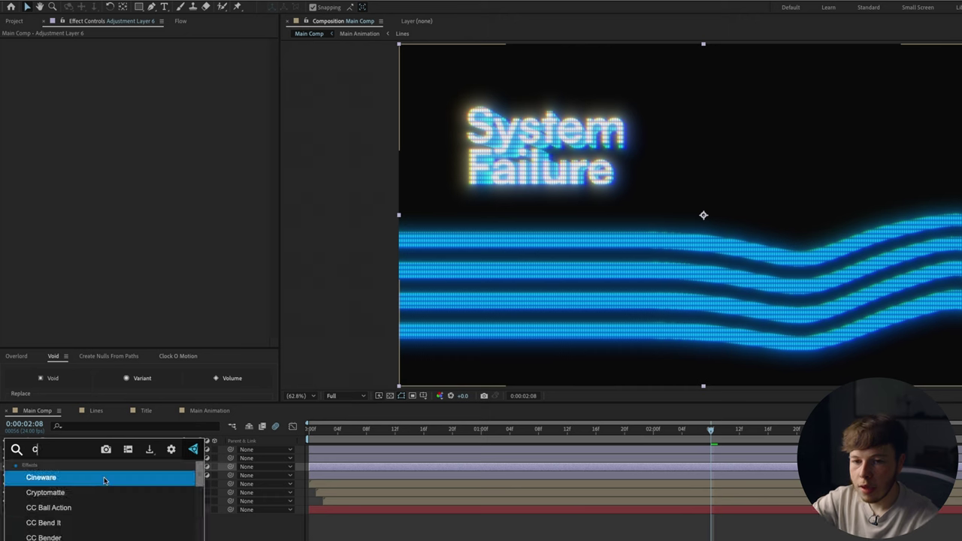
key(Return)
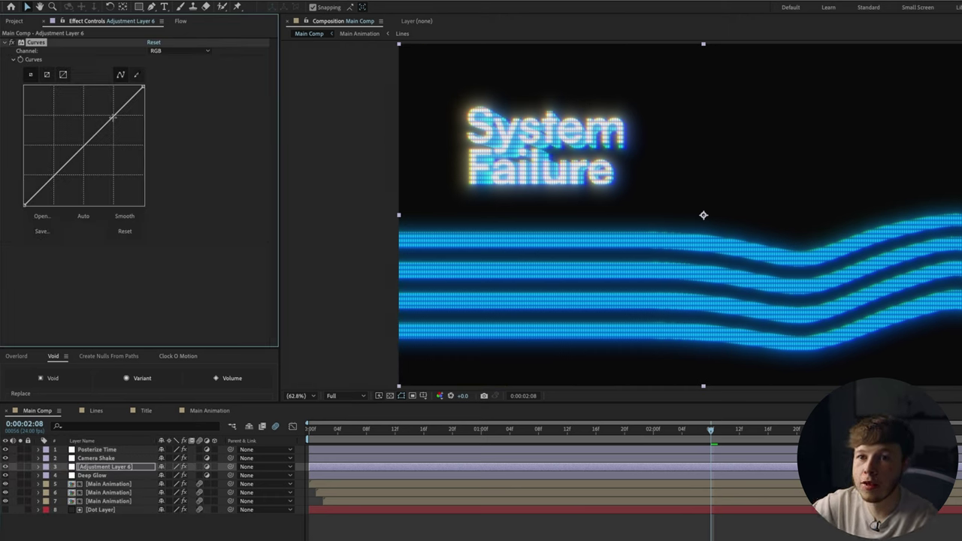
drag(112, 117, 113, 103)
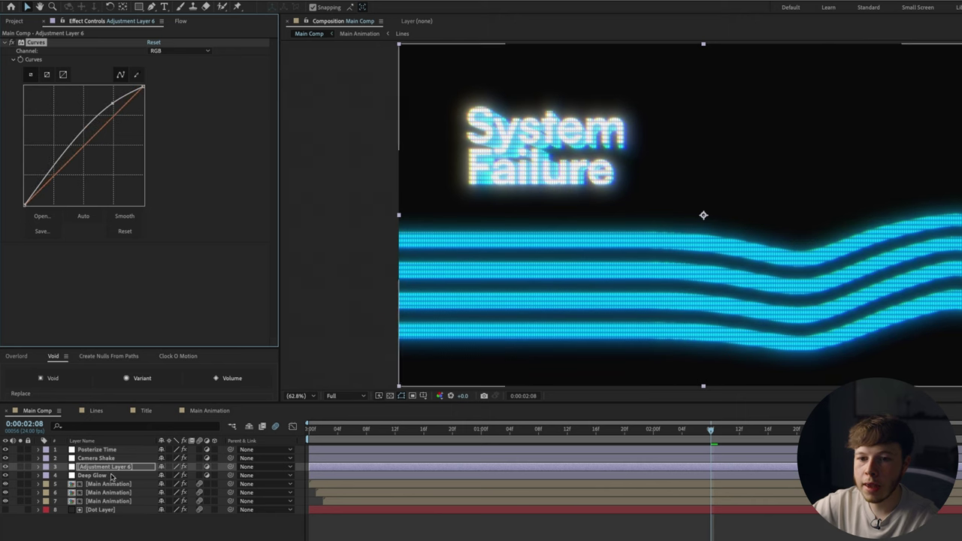
- Add the expression wiggle(10,500) to the opacity of the Curves adjustment layer
click(38, 467)
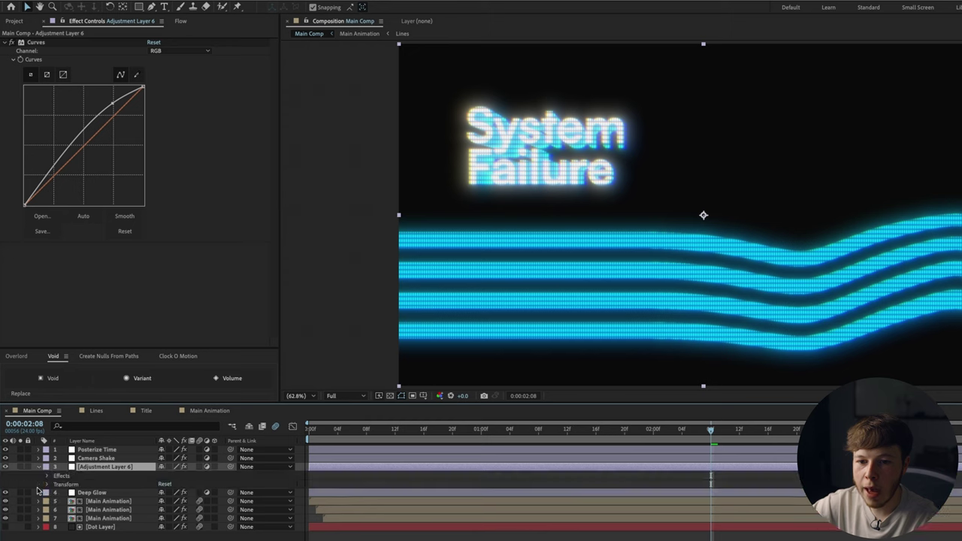
key(t)
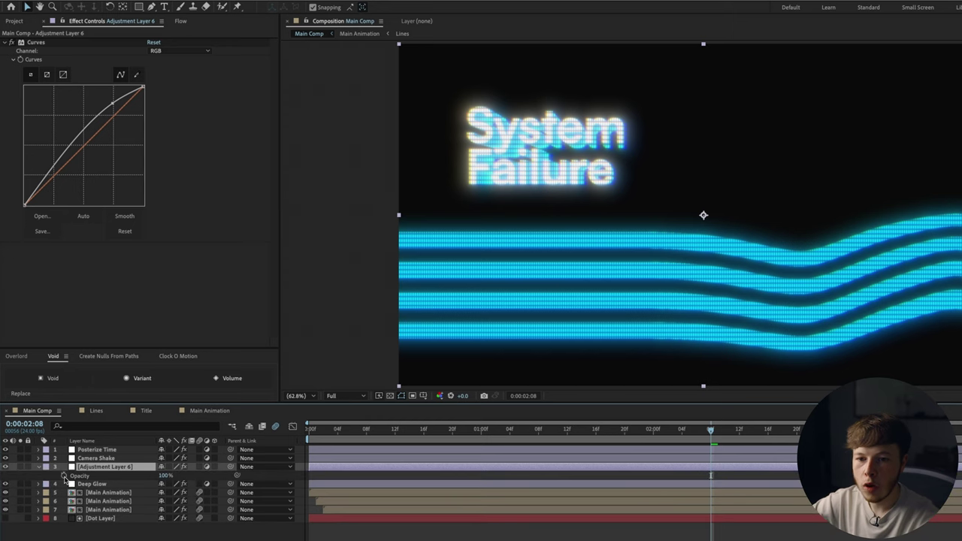
alt+click(63, 477)
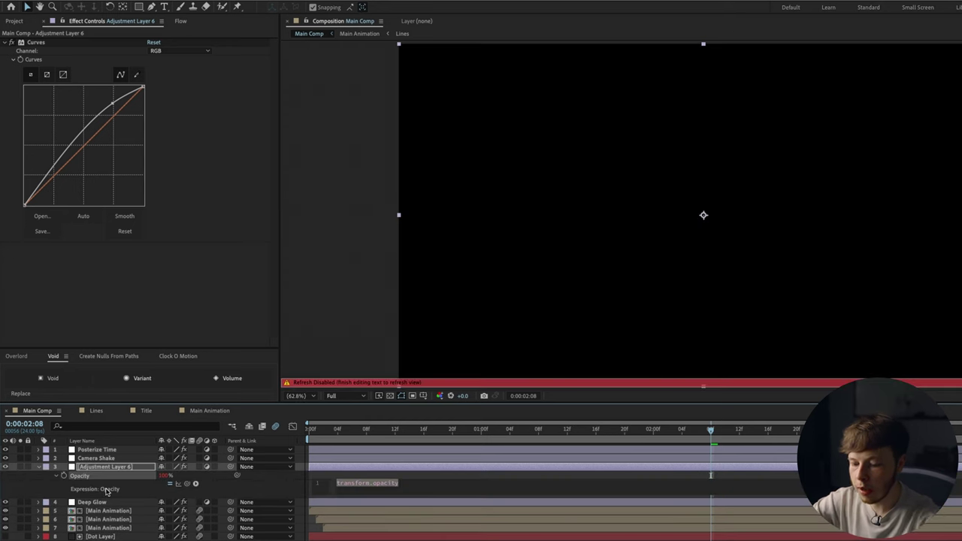
text(wiggle(10,500)
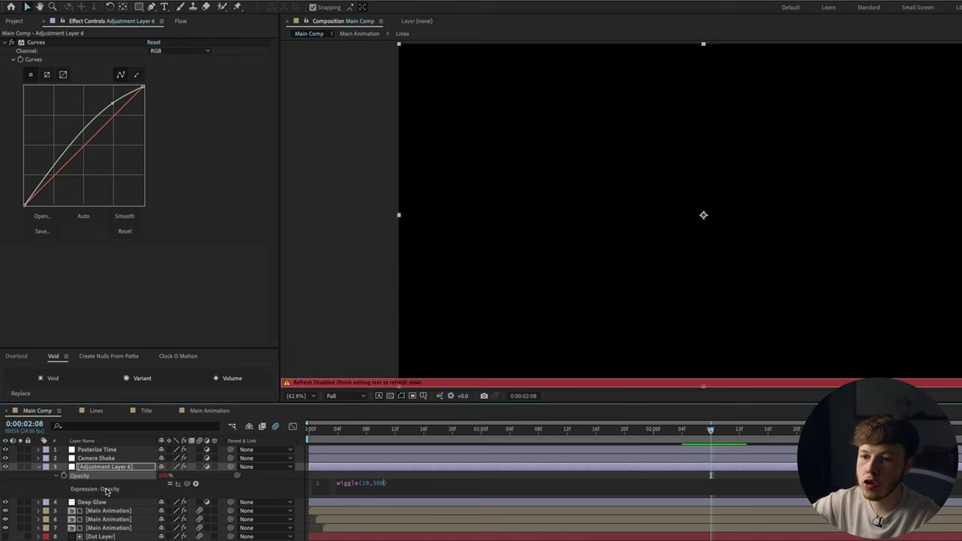
click(106, 489)
- Preview the opacity flicker and speed it up by changing the expression to wiggle(20,500)
key(space)
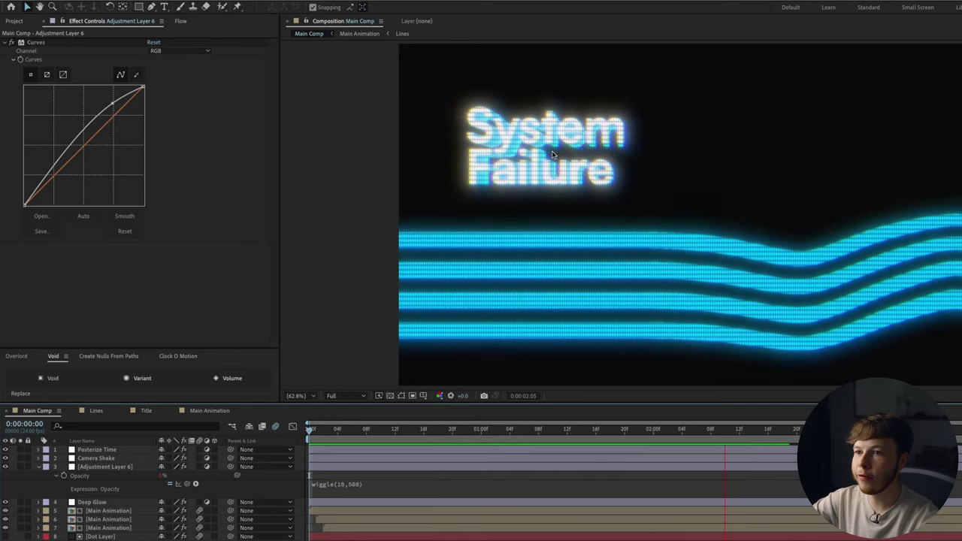
key(space)
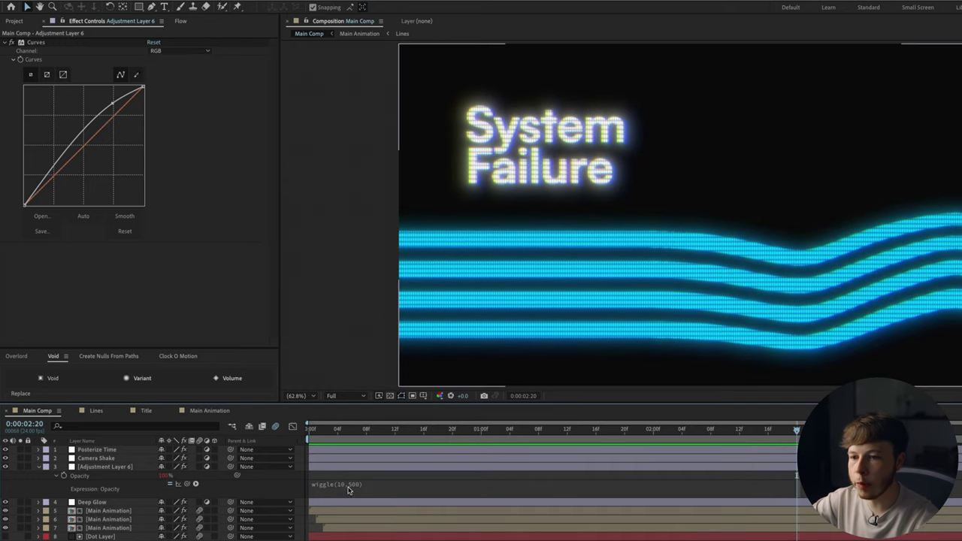
click(349, 487)
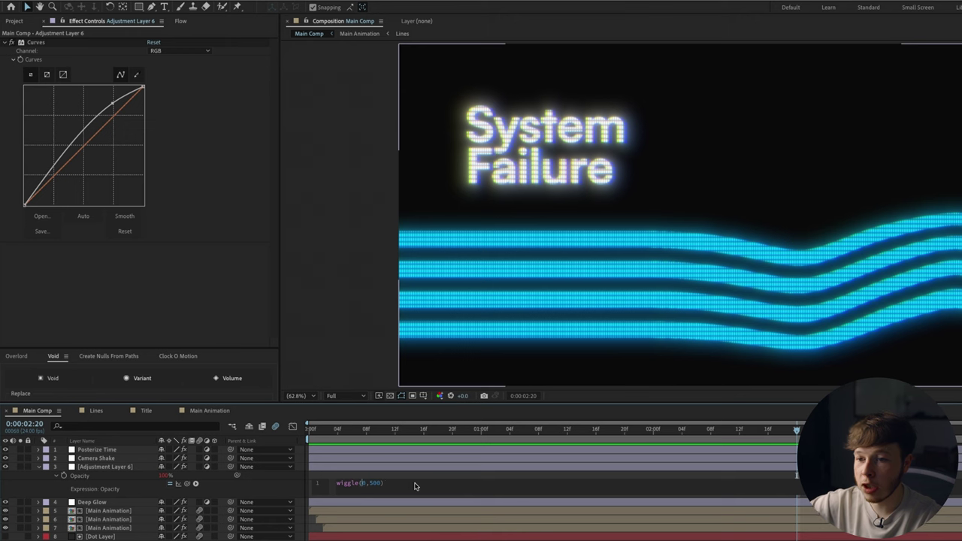
text(2)
click(70, 497)
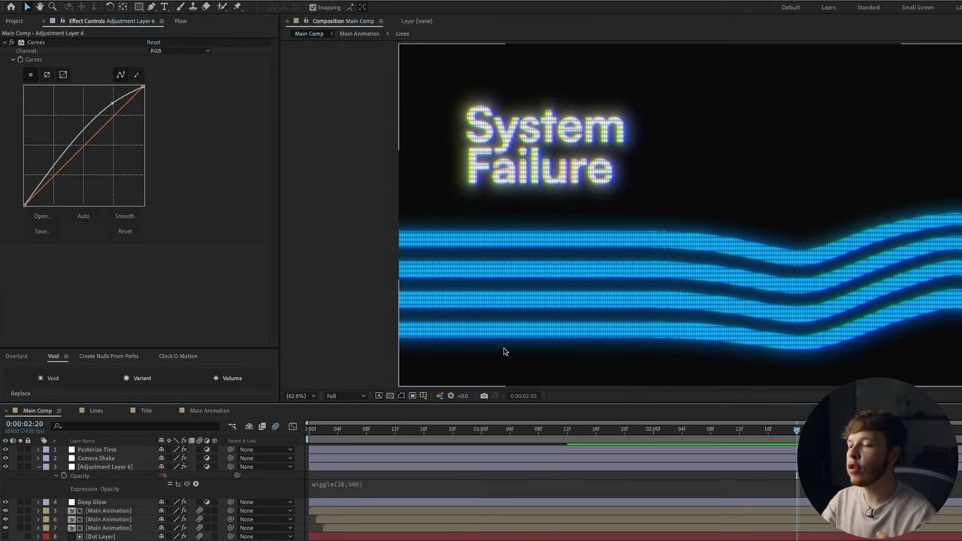
- Examine the Dot Layer's two Venetian Blinds effects and its Fast Box Blur
click(100, 537)
click(32, 43)
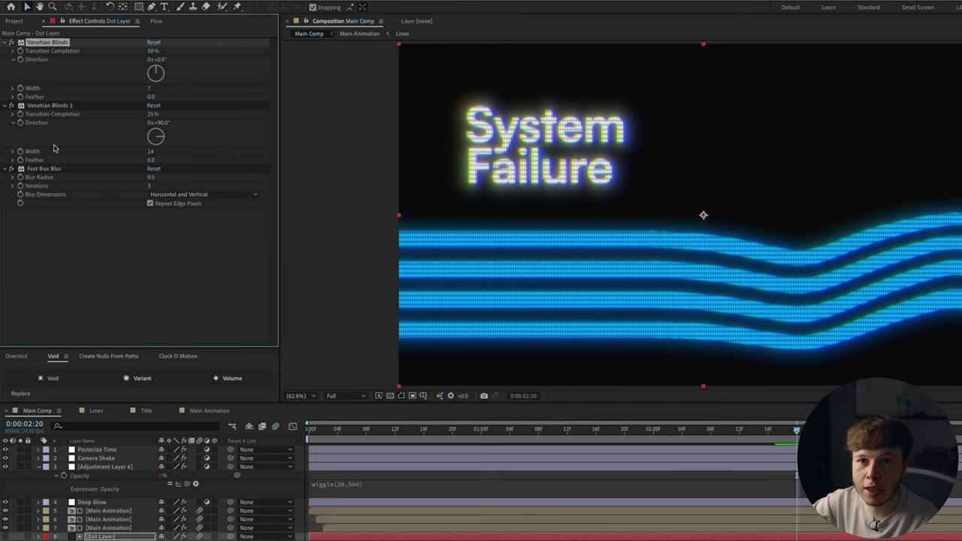
shift+click(55, 170)
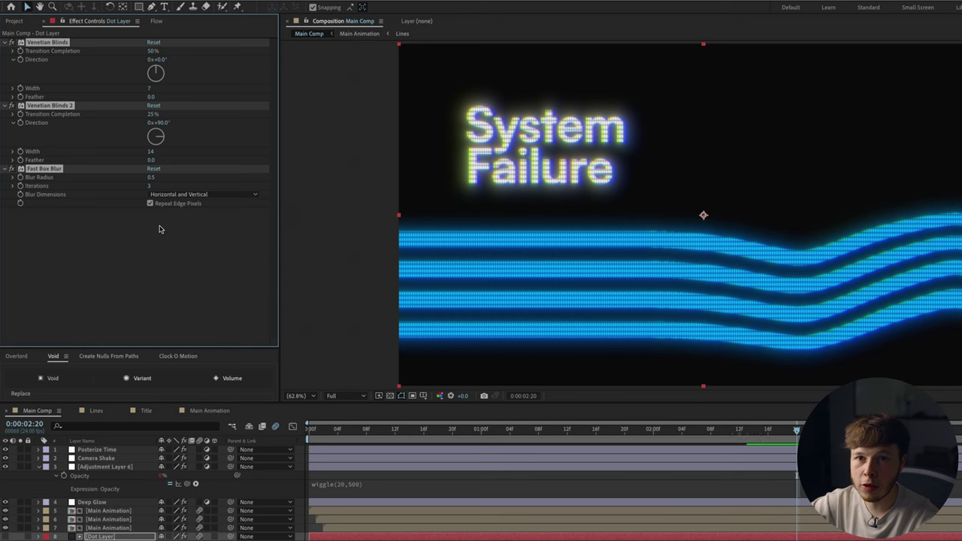
click(160, 229)
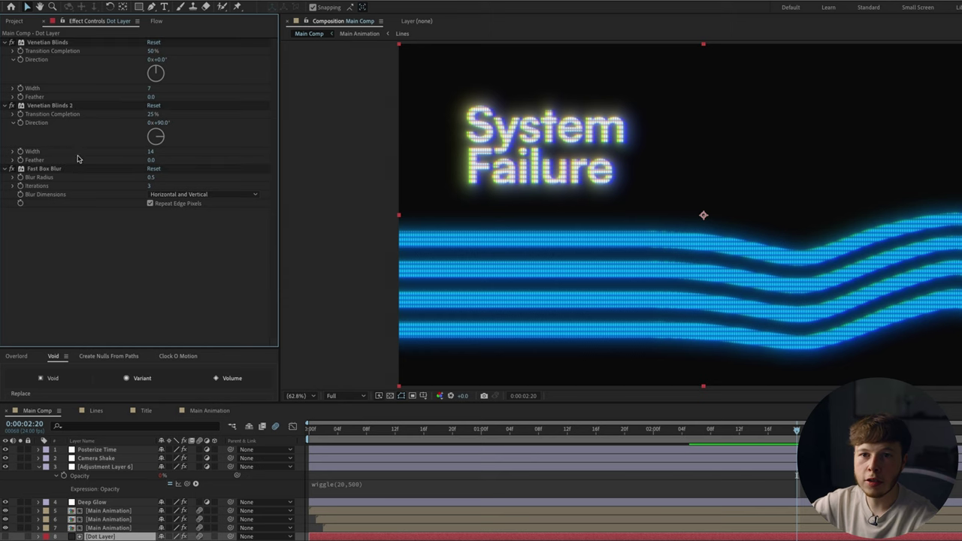
click(50, 105)
shift+click(44, 43)
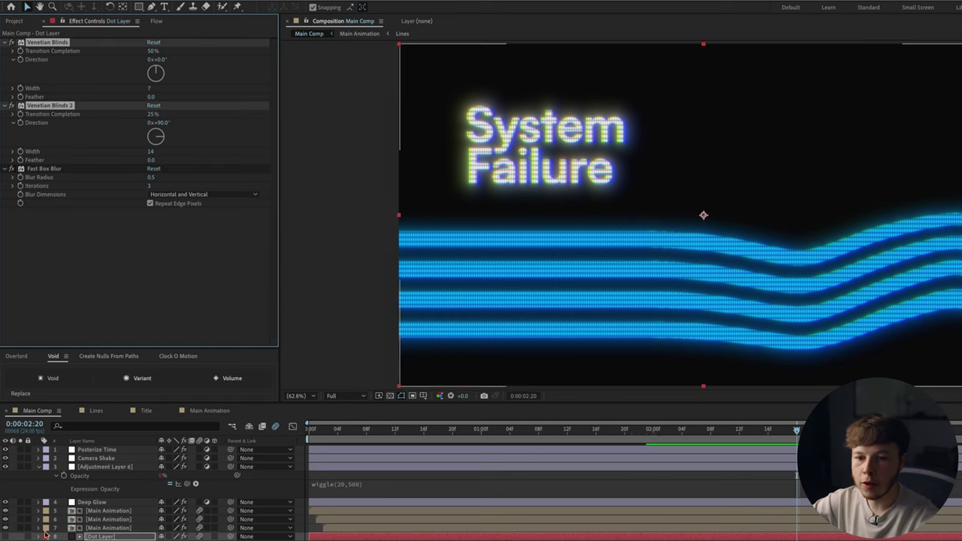
- Remove the Dot Layer track matte from all three Main Animation layers and check the frame at 0:00:00:22
click(109, 528)
shift+click(111, 511)
key(F4)
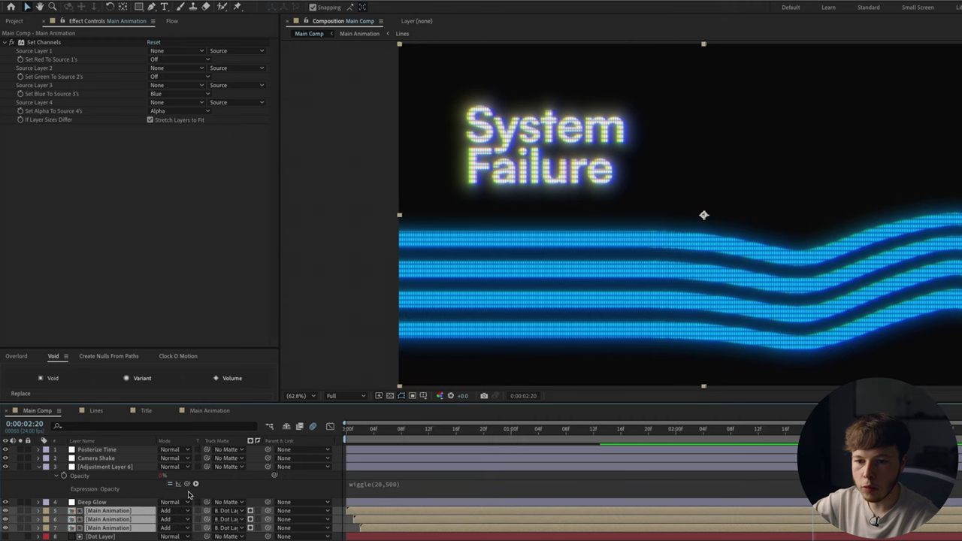
click(229, 510)
click(234, 523)
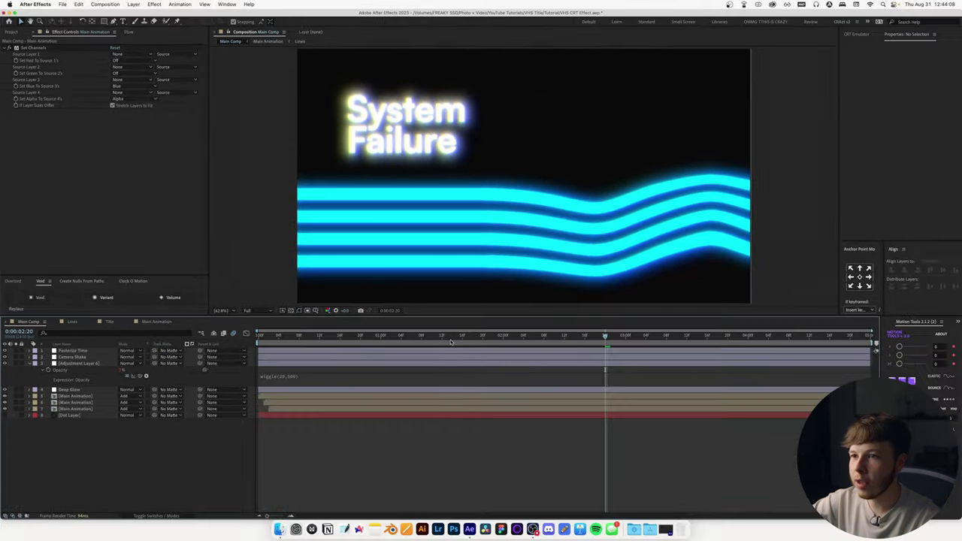
drag(452, 342, 369, 339)
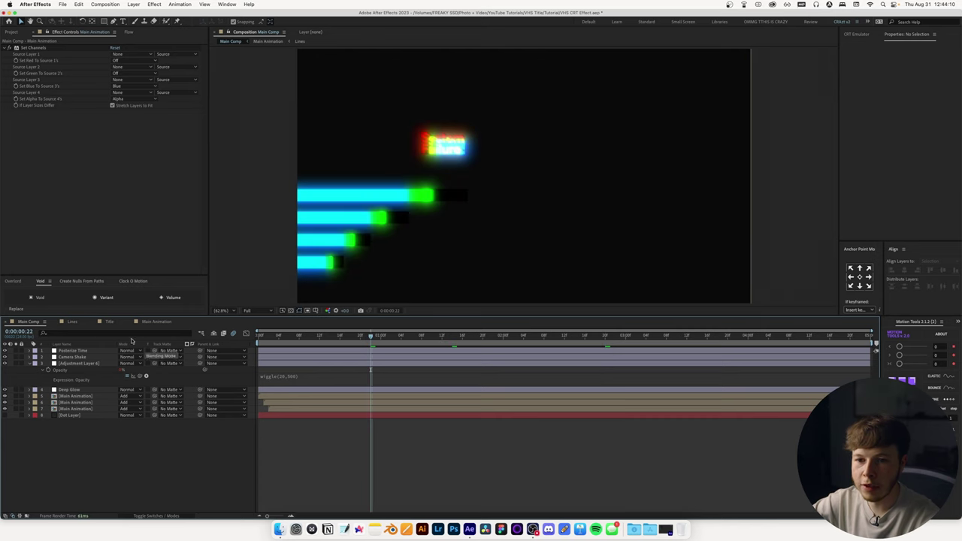
- Paste the copied Venetian Blinds effects onto the Lines and Title layers in the Main Animation composition
click(146, 322)
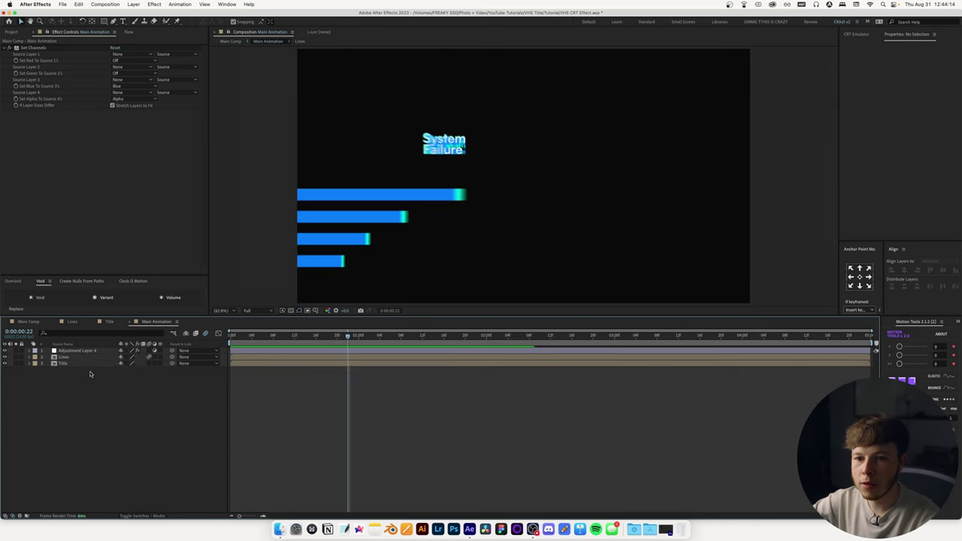
click(63, 357)
key(super+v)
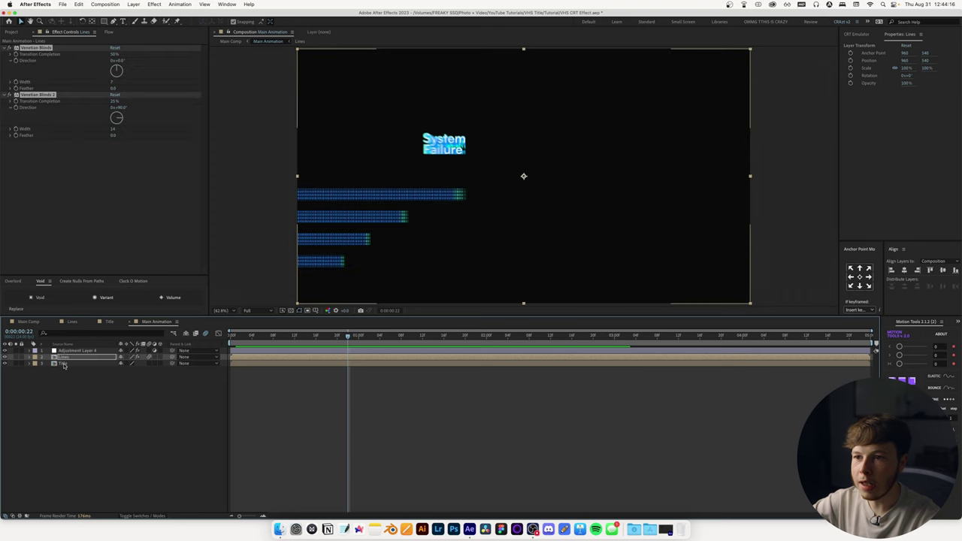
click(64, 364)
key(super+v)
click(115, 404)
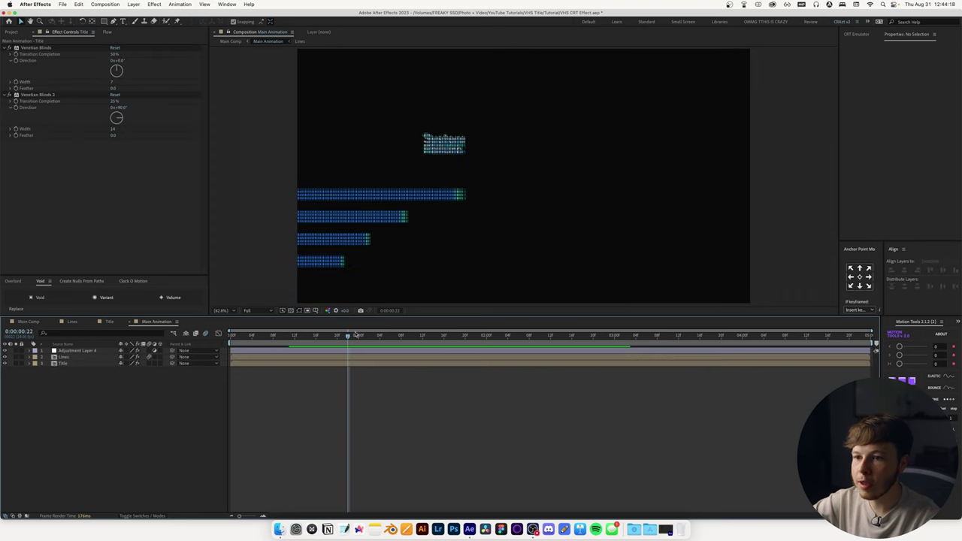
- Examine the dot pattern on the lines up close in Main Comp at 0:00:01:06, and preview the animation from the start
drag(356, 335, 504, 336)
click(27, 321)
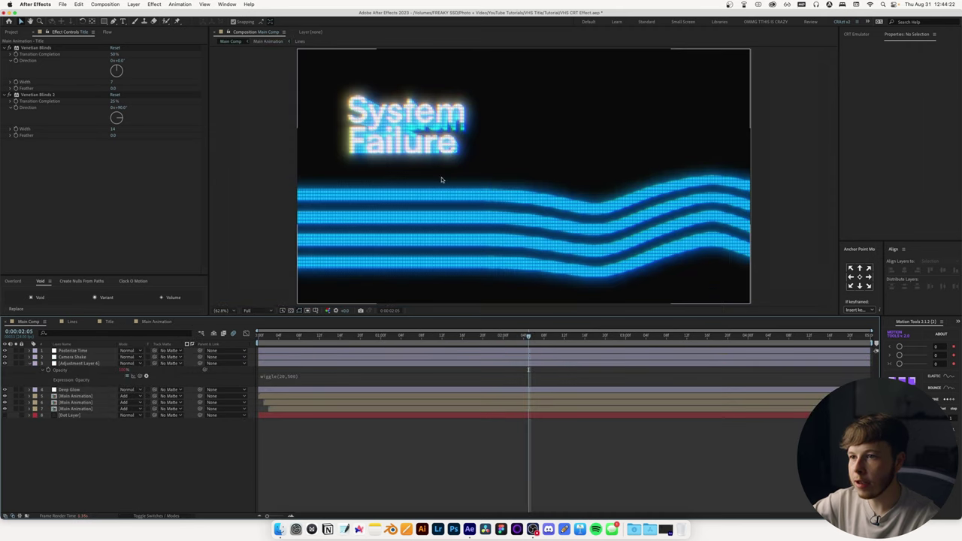
click(412, 335)
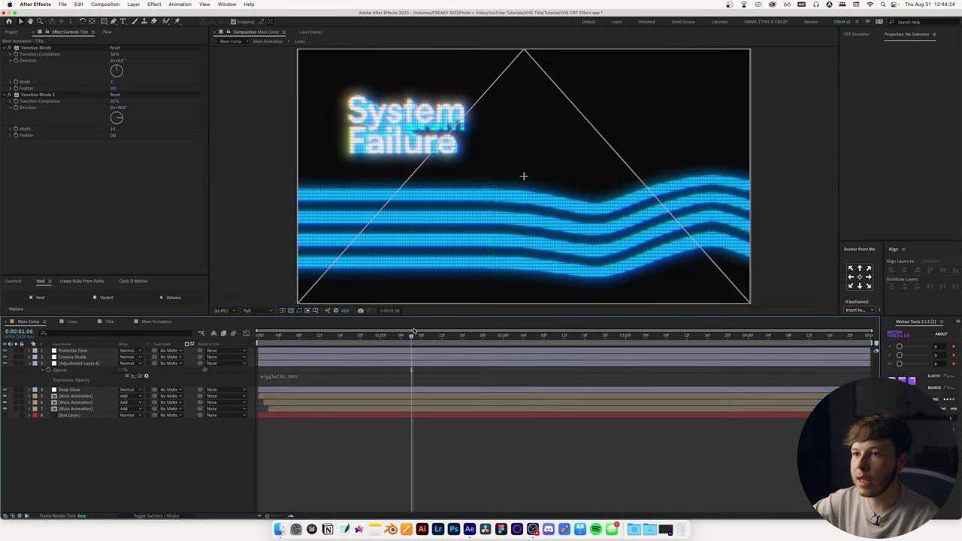
scroll(521, 264, up, 1)
drag(521, 264, 496, 164)
scroll(496, 165, up, 1)
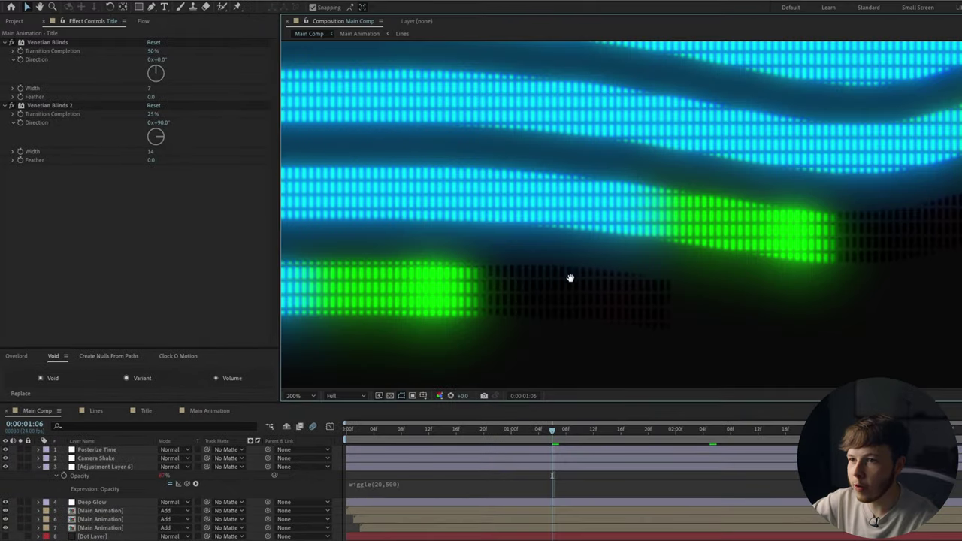
drag(570, 278, 618, 242)
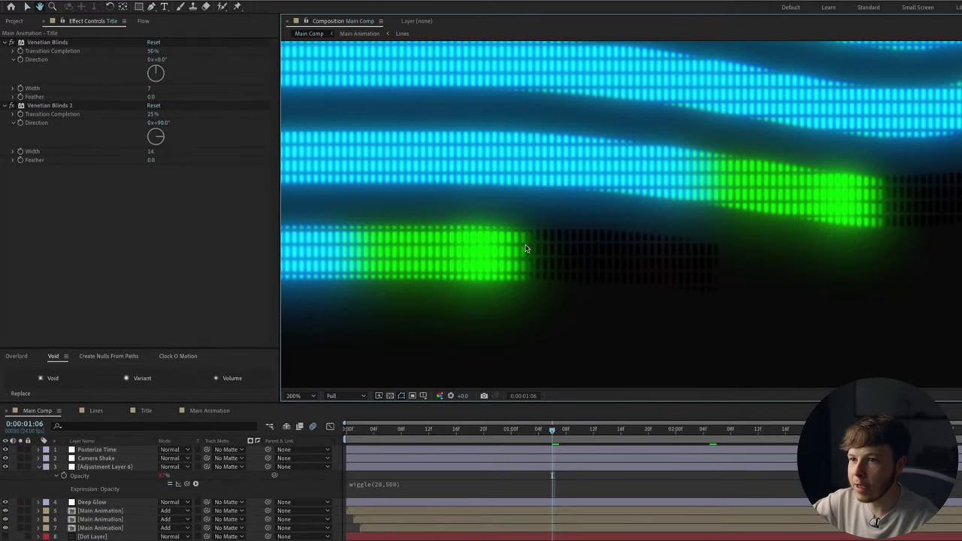
click(296, 396)
click(297, 405)
drag(395, 429, 346, 429)
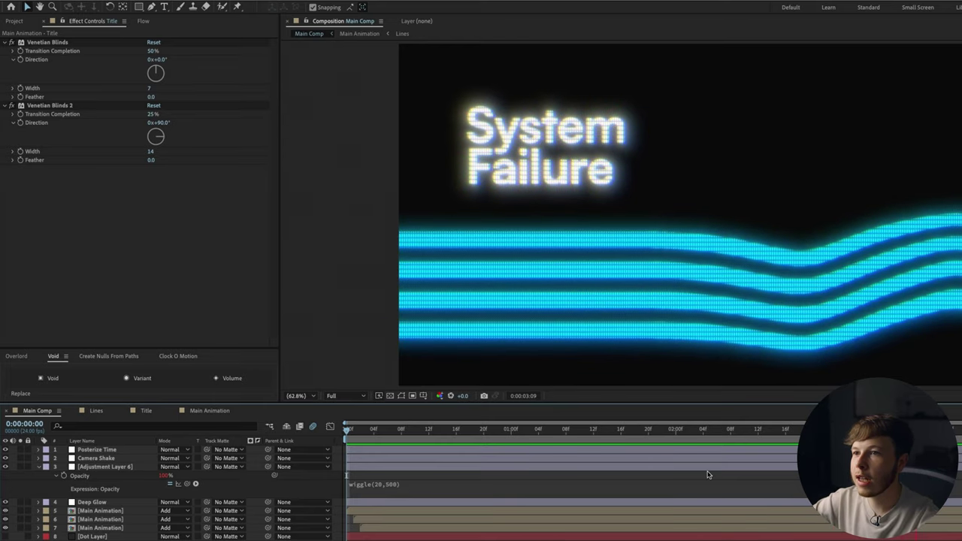
key(space)
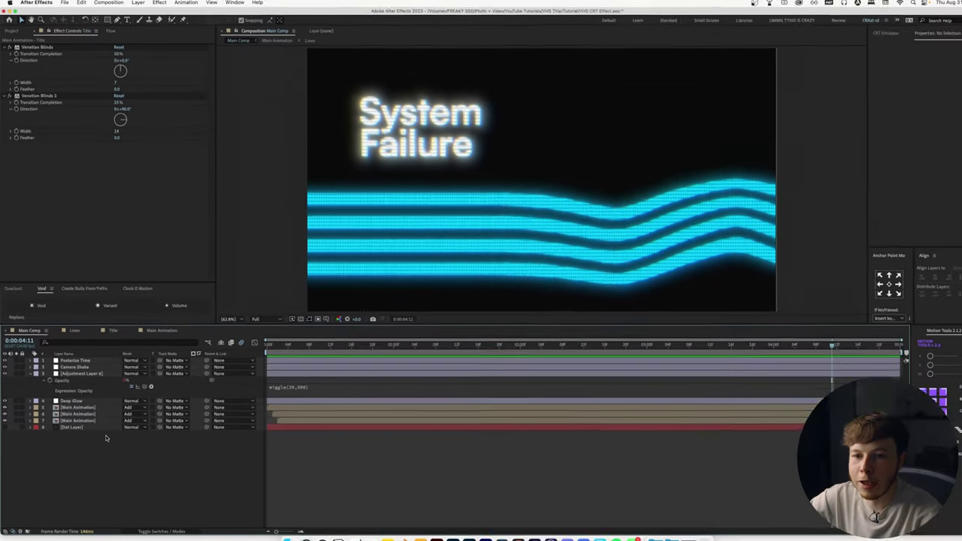
- Pre-compose the Deep Glow layer, the three Main Animation layers and the Dot Layer together
drag(97, 452, 69, 391)
key(super+shift+c)
key(Return)
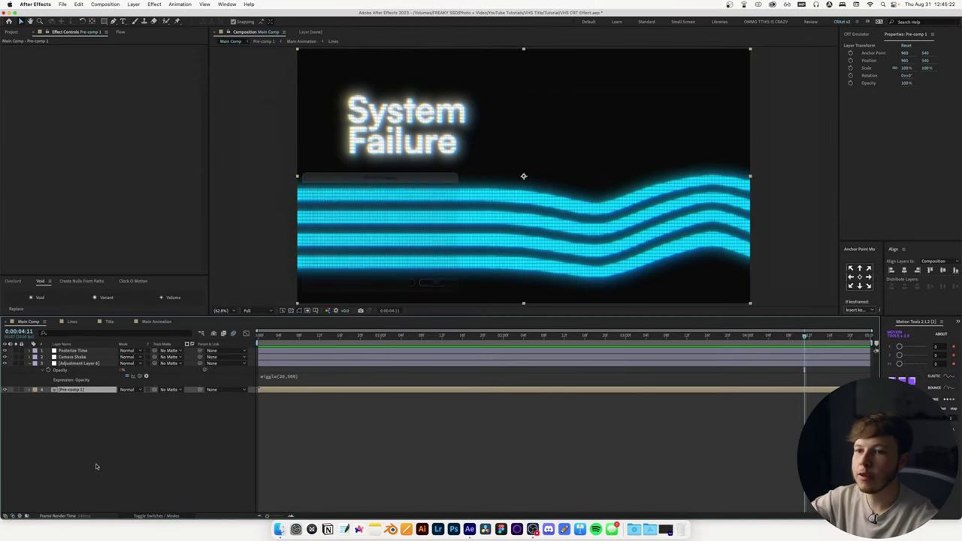
click(96, 467)
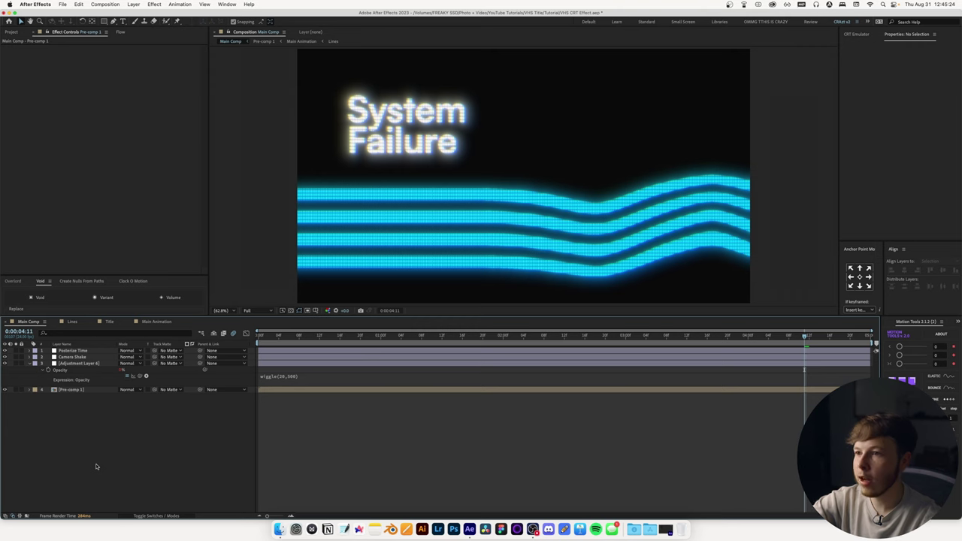
- Create a full-frame solid coloured 151515 and place it beneath all other layers as the background
key(super+y)
click(717, 259)
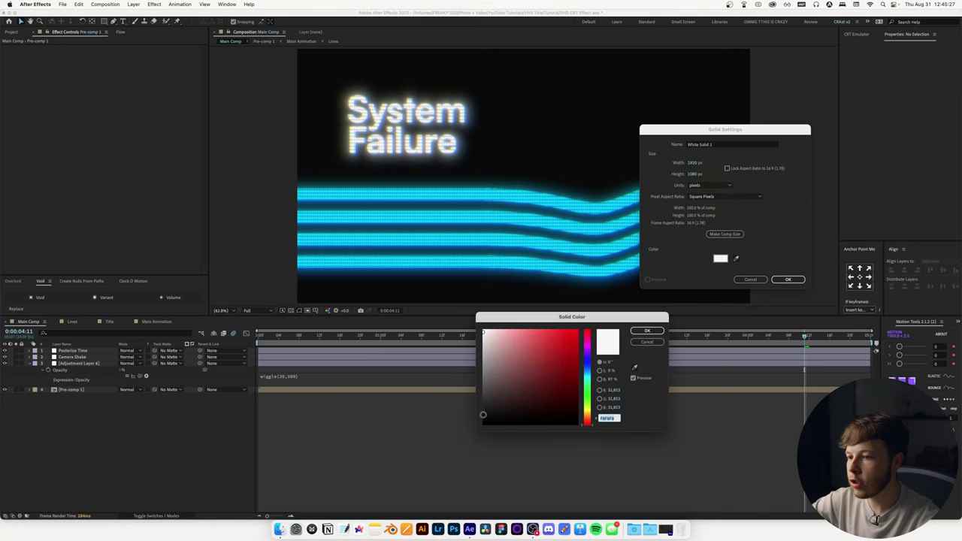
text(151515)
key(Return)
key(Return)
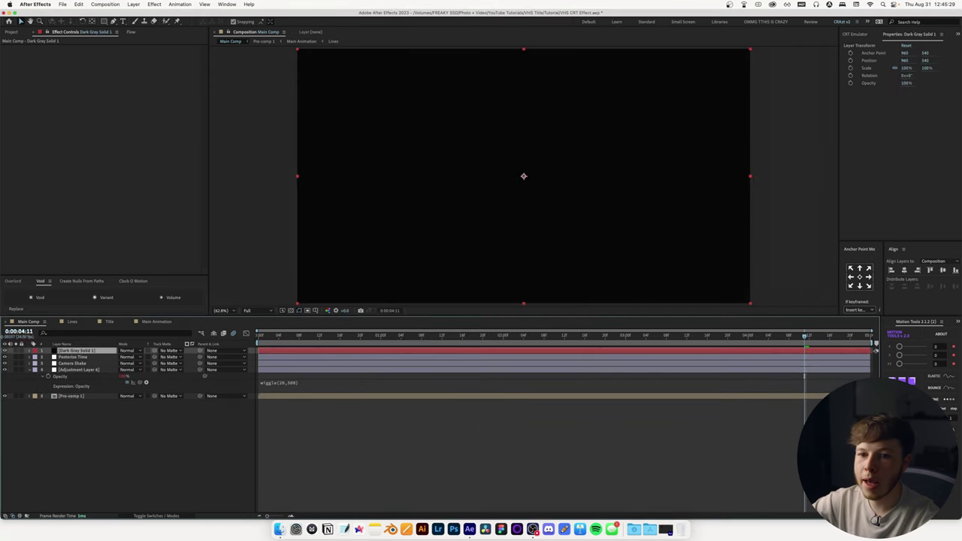
drag(60, 350, 71, 446)
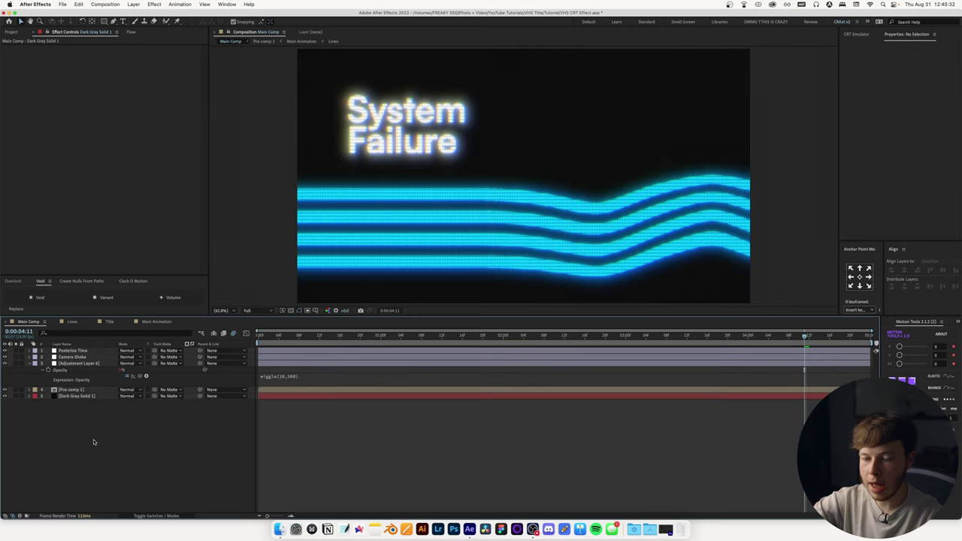
- Apply Add Grain to a new adjustment layer above all other layers and set its viewing mode to Final Output
key(ctrl+space)
text(add)
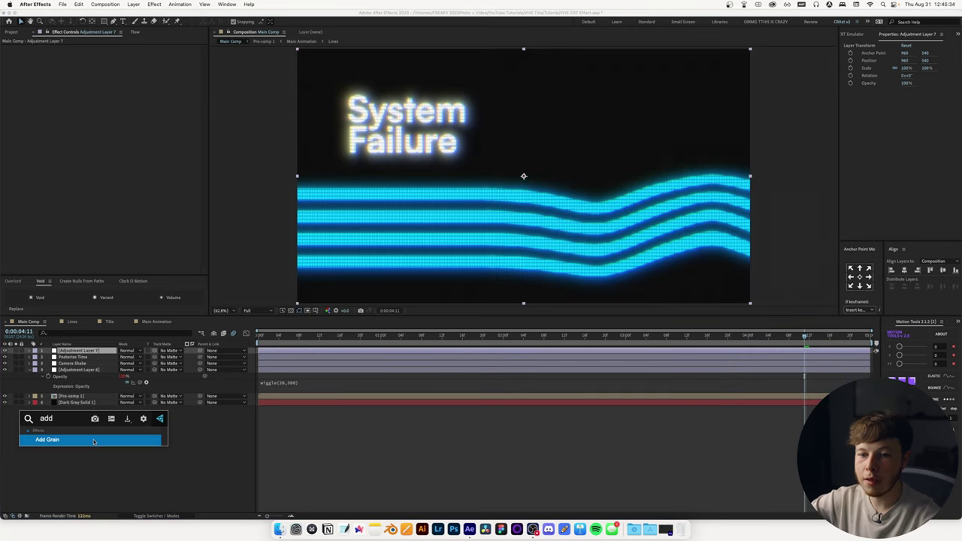
key(Return)
key(slash)
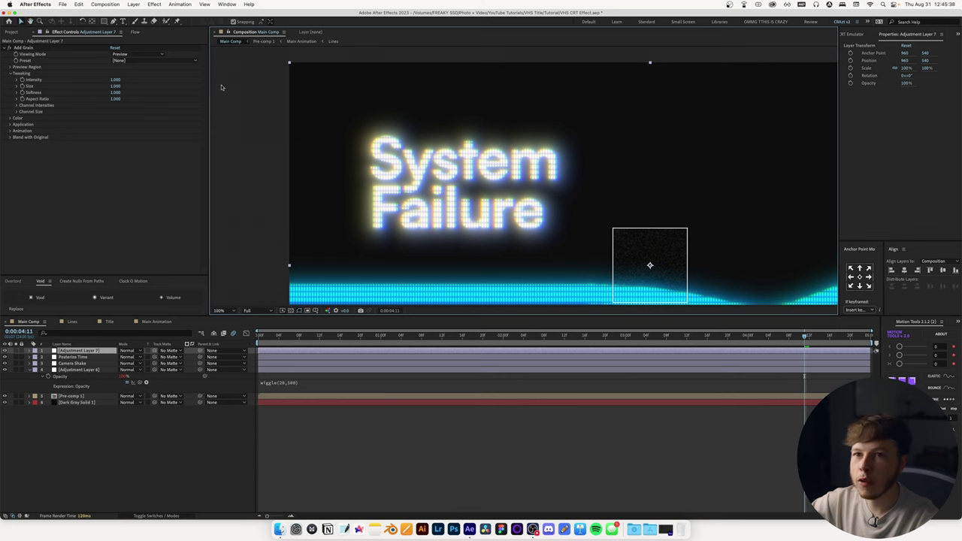
click(136, 57)
click(138, 80)
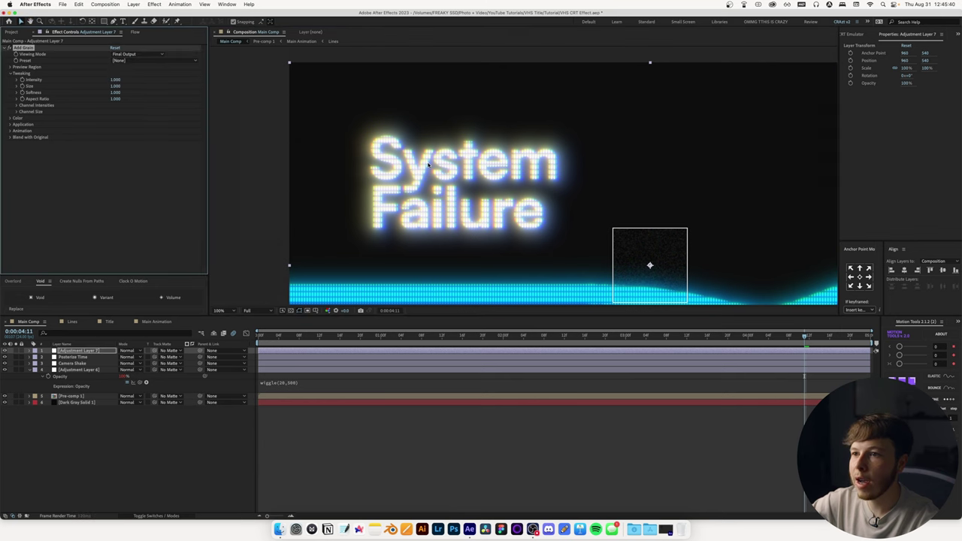
scroll(434, 173, up, 2)
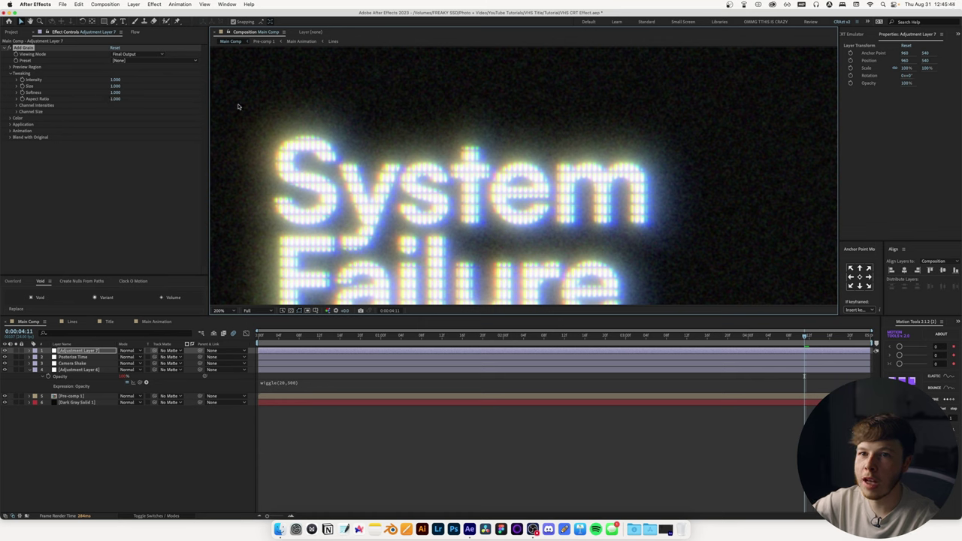
- Increase the grain's intensity, reduce its size and animation speed, and check the frame at 0:00:00:23
click(112, 80)
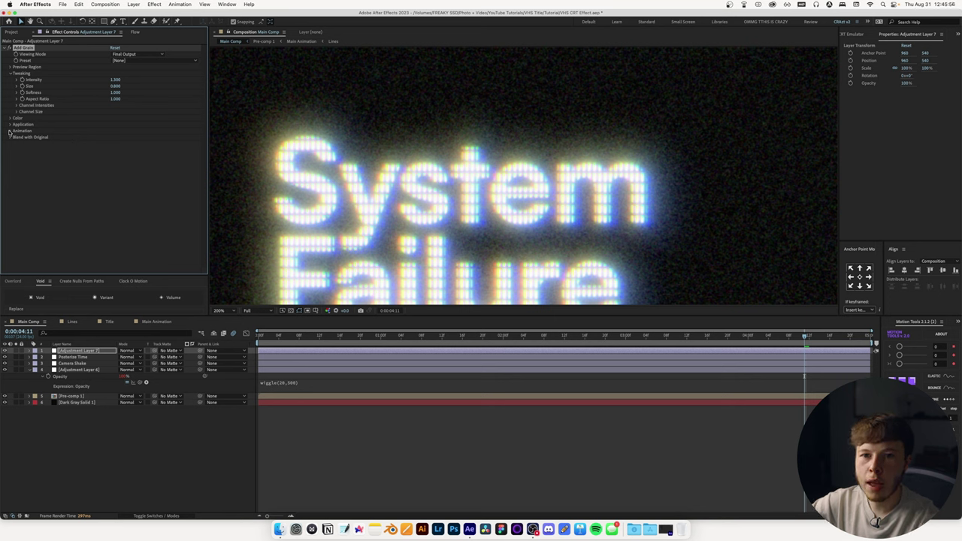
click(10, 130)
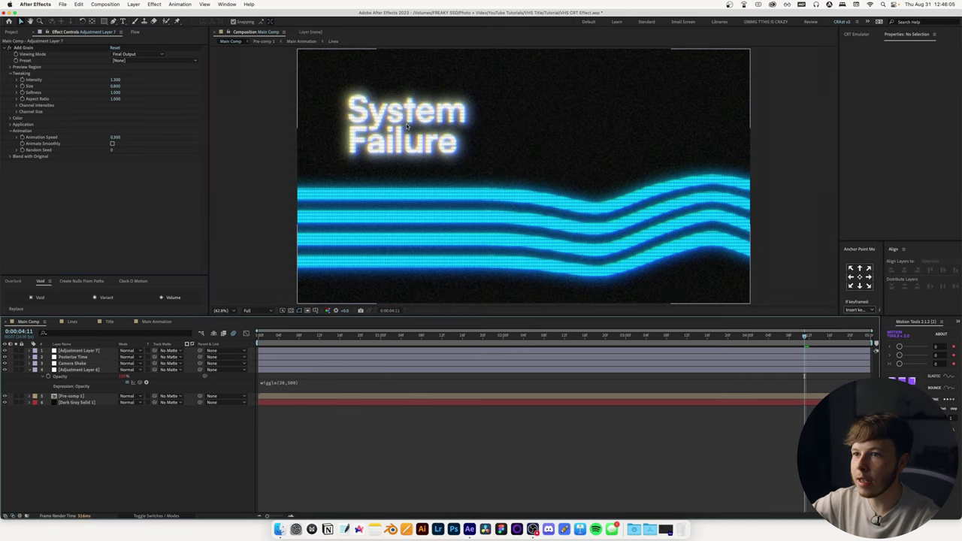
click(330, 337)
click(375, 338)
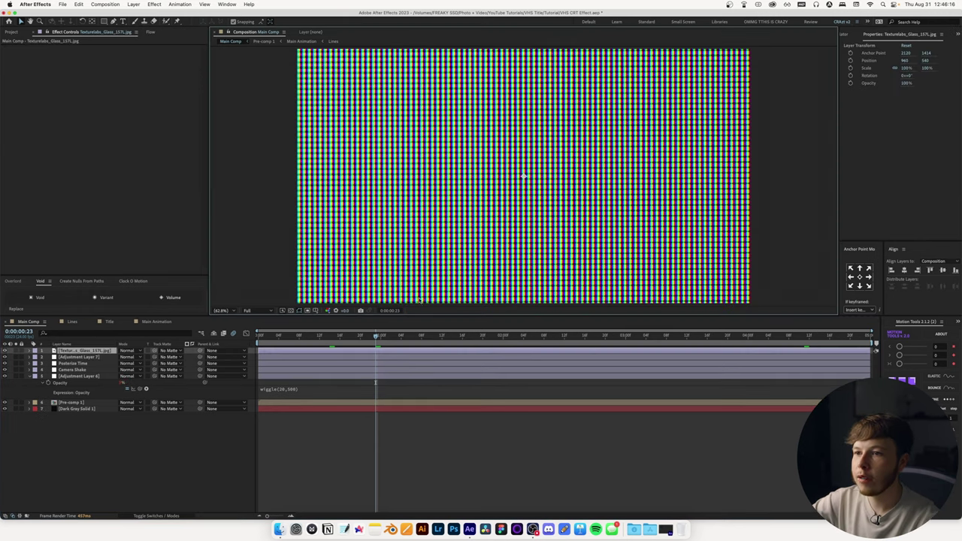
- Overlay the Texturelabs_Glass_157L.jpg texture on the composition, scaled to 47%, with Overlay blending and 50% opacity
key(s)
drag(133, 357, 116, 362)
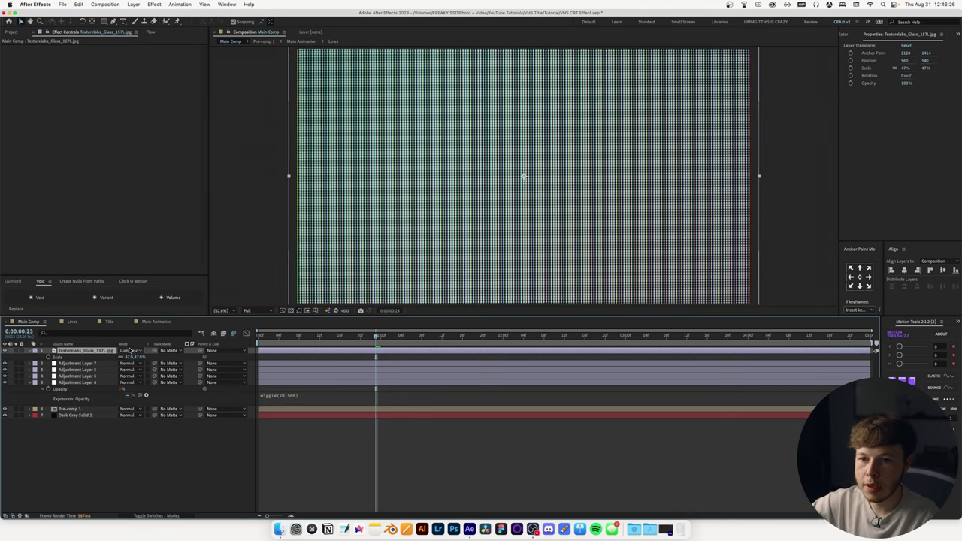
click(129, 351)
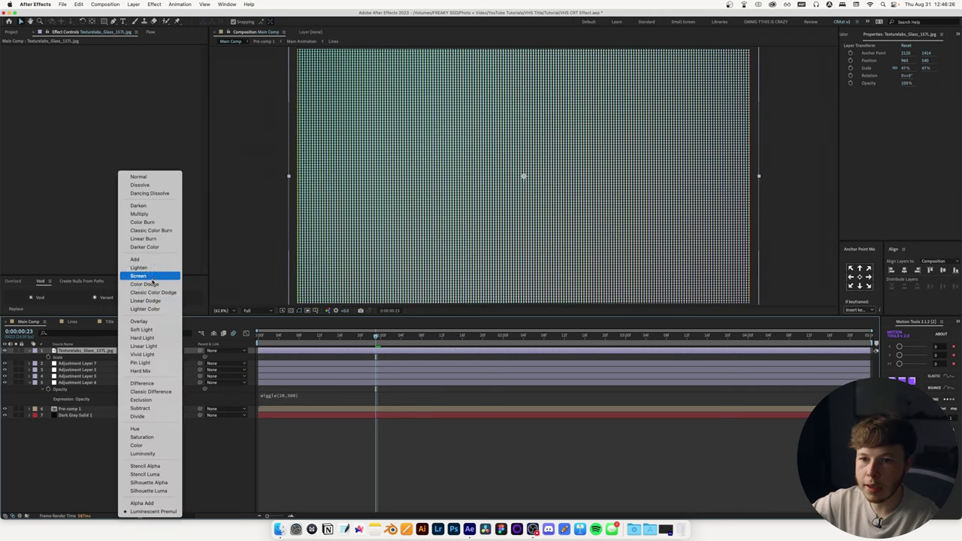
click(147, 325)
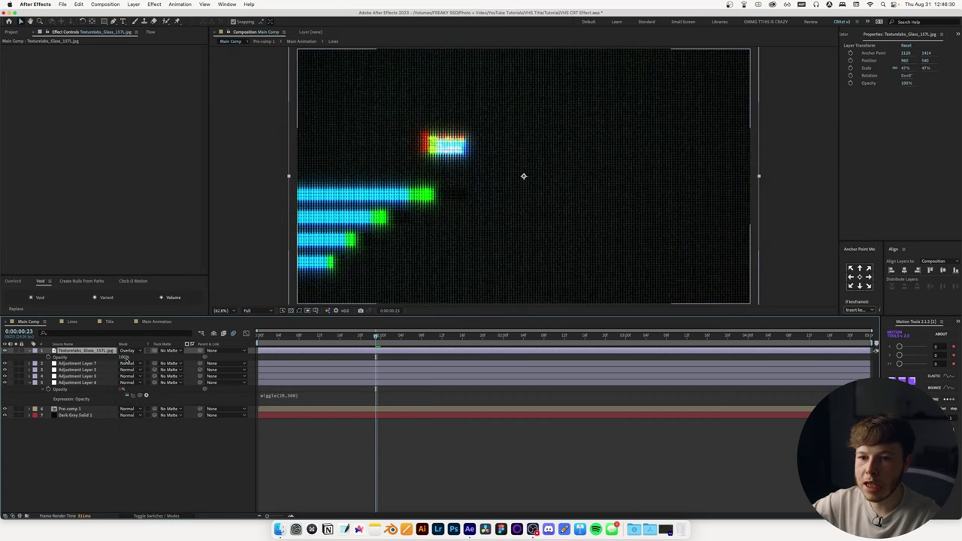
click(125, 358)
text(50)
key(Return)
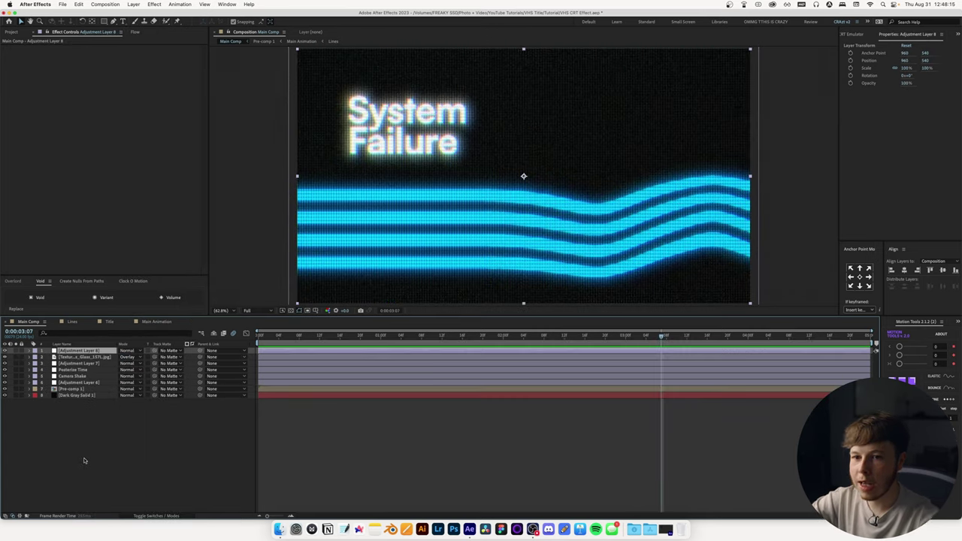
- Apply Optics Compensation to the new topmost adjustment layer and set its Field Of View to 38
key(ctrl+space)
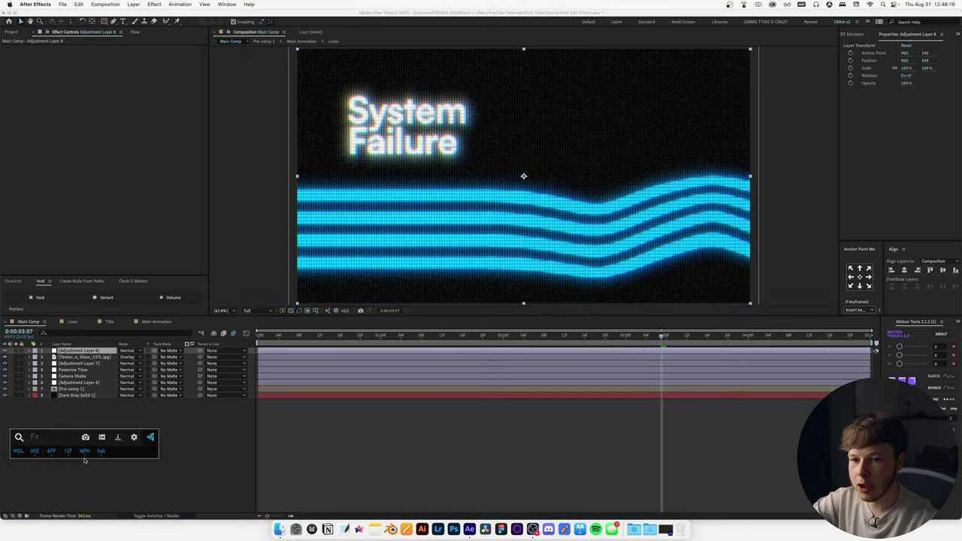
text(opt)
key(Return)
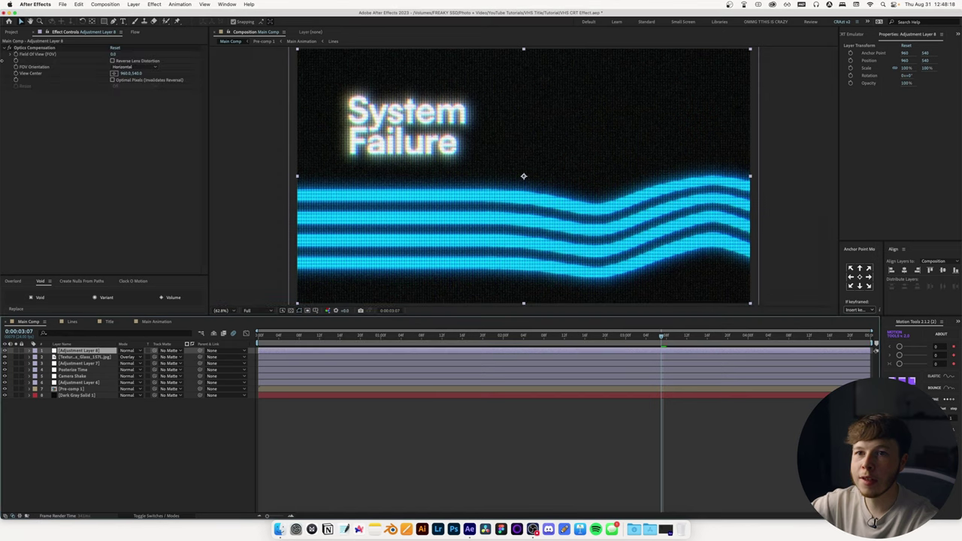
drag(116, 58, 143, 60)
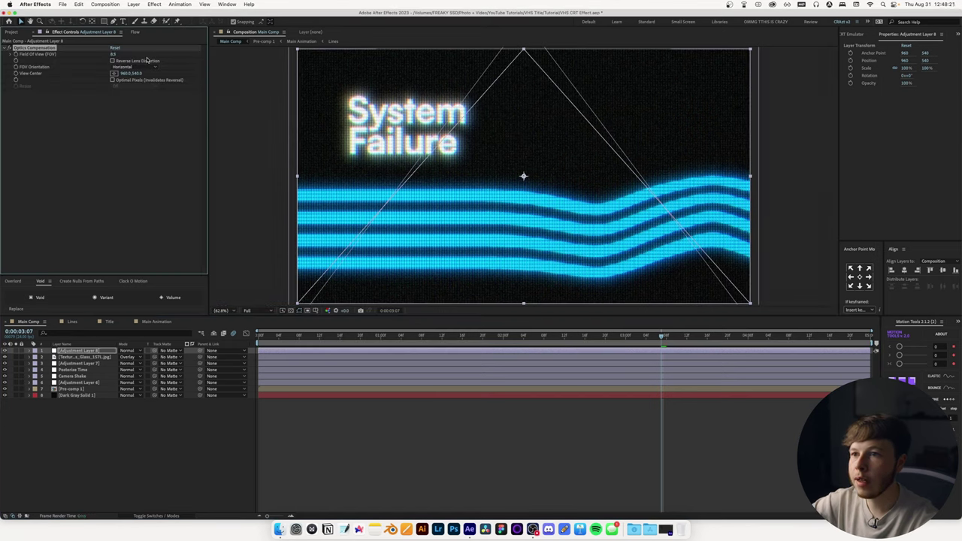
drag(114, 55, 222, 59)
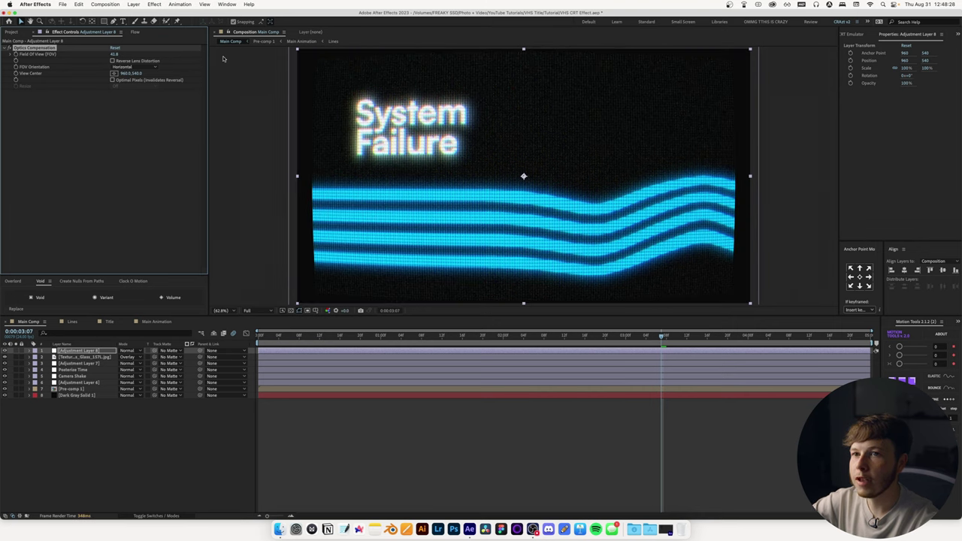
- Add a Transform effect to the lens-distortion adjustment layer and, with the transparency grid shown, enlarge its scale to cover the empty edges
click(79, 350)
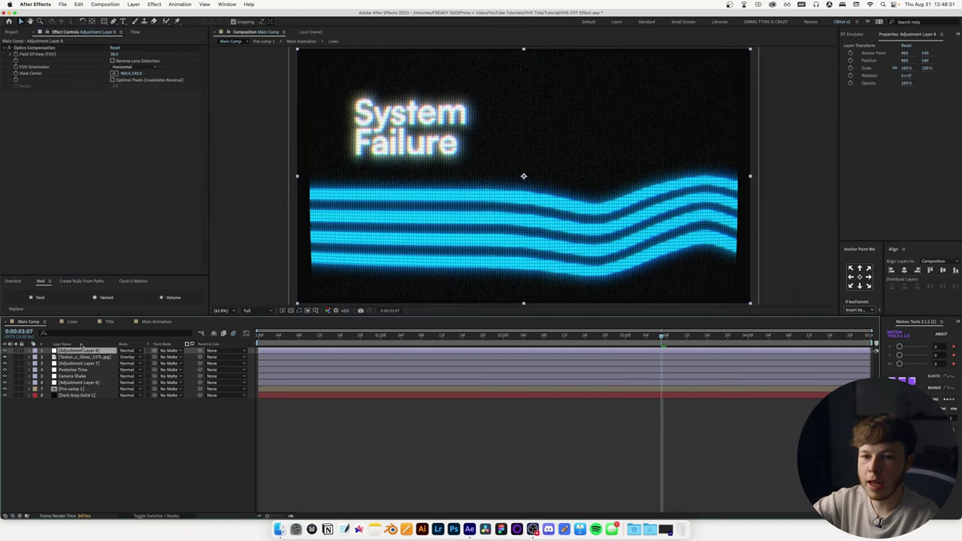
key(ctrl+space)
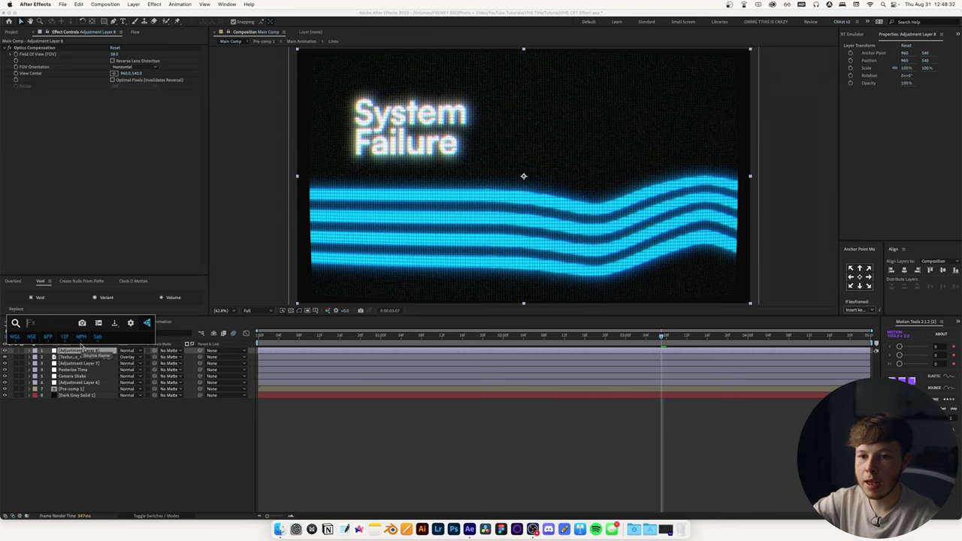
text(tra)
key(Return)
drag(117, 119, 119, 119)
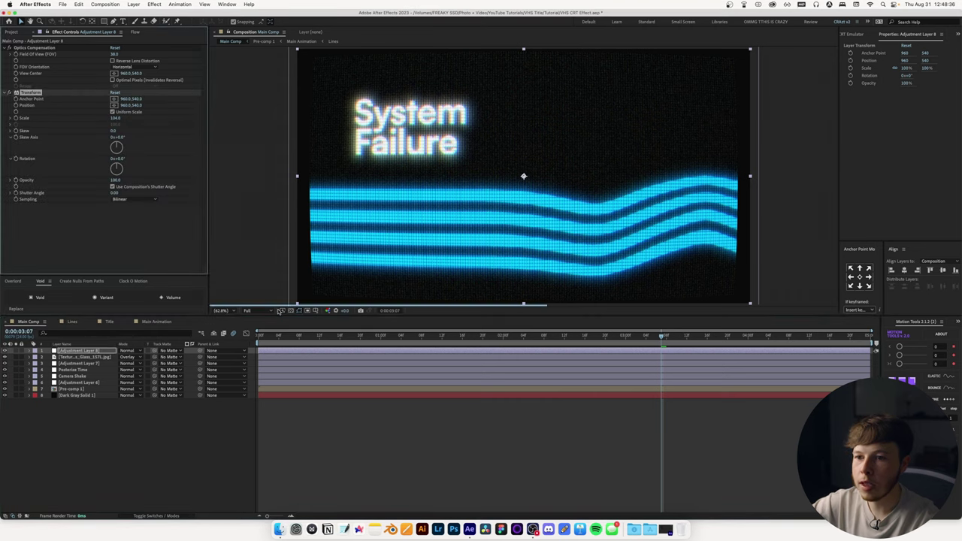
click(292, 312)
text(120)
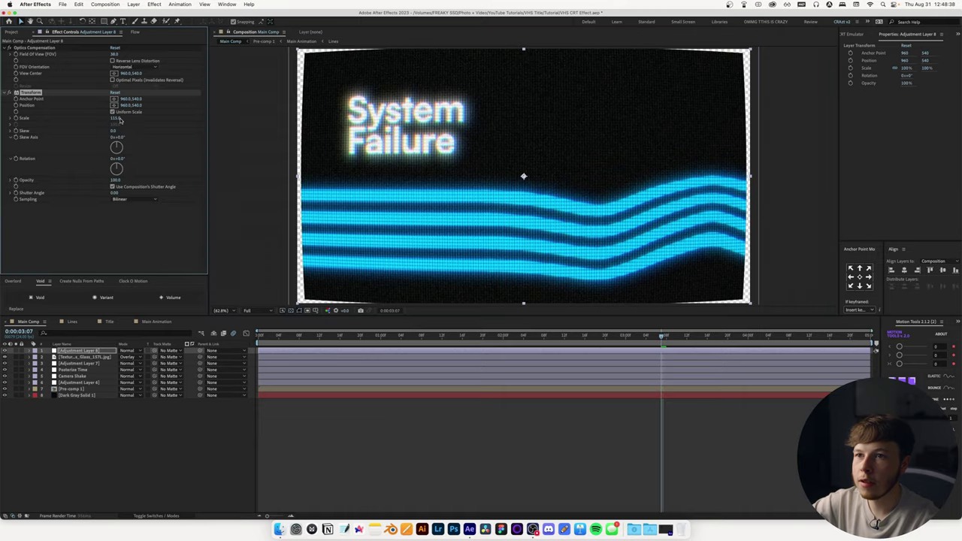